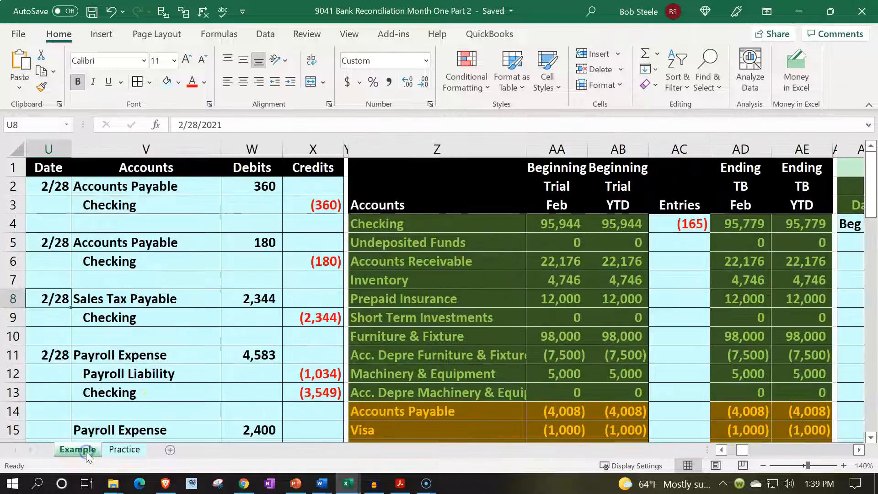
Review the deposits, checks and withdrawals on the January bank statement PDF in Acrobat Reader, and return to the Excel workbook
left_click(216, 338)
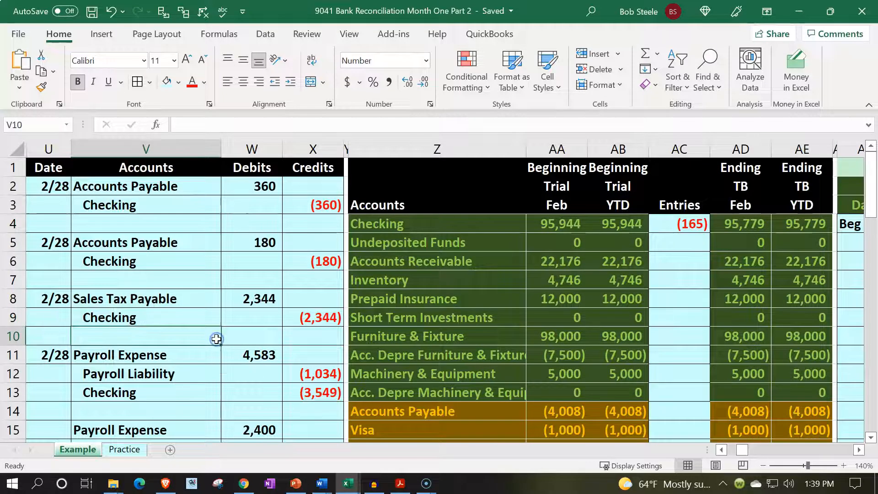
left_click(389, 224)
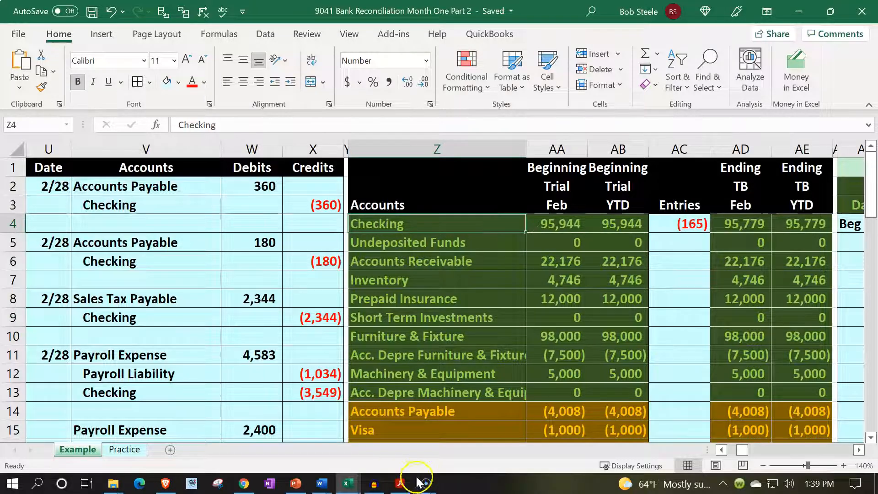
left_click(400, 483)
scroll(383, 397, "up", 3)
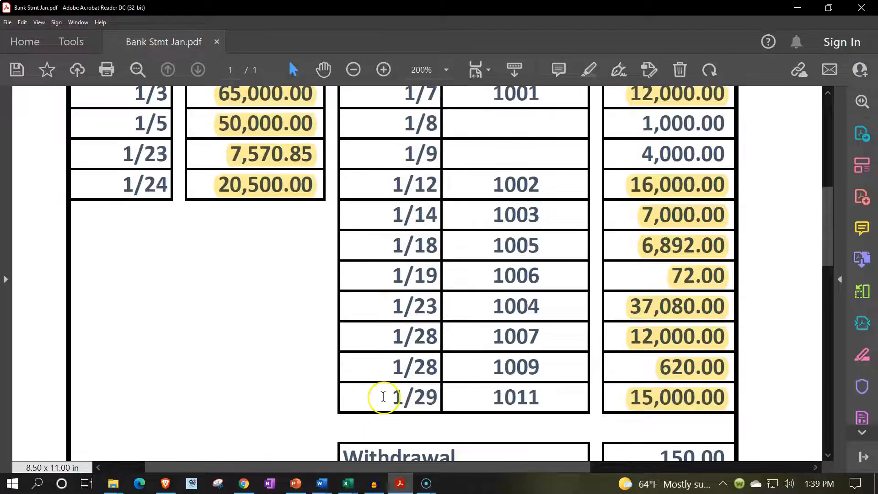
scroll(383, 396, "up", 5)
left_click(401, 484)
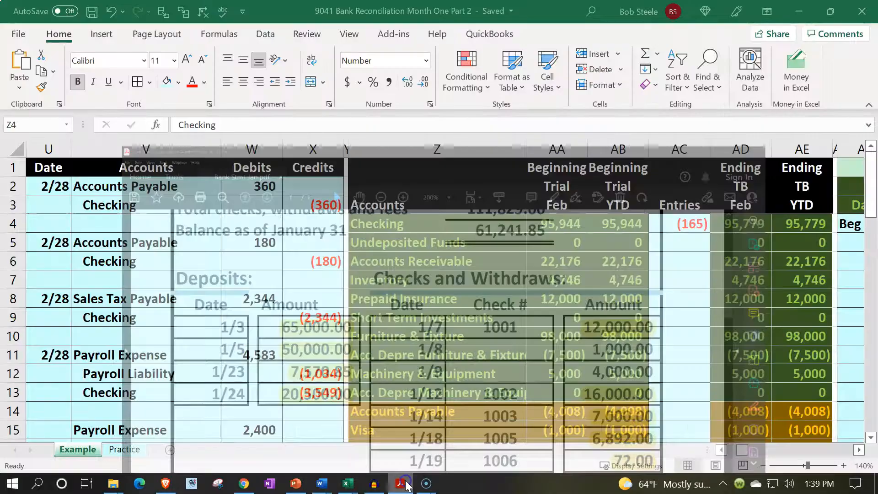
Look across the Example sheet from the trial balance past the ledgers to the bank reconciliation area
left_click(544, 229)
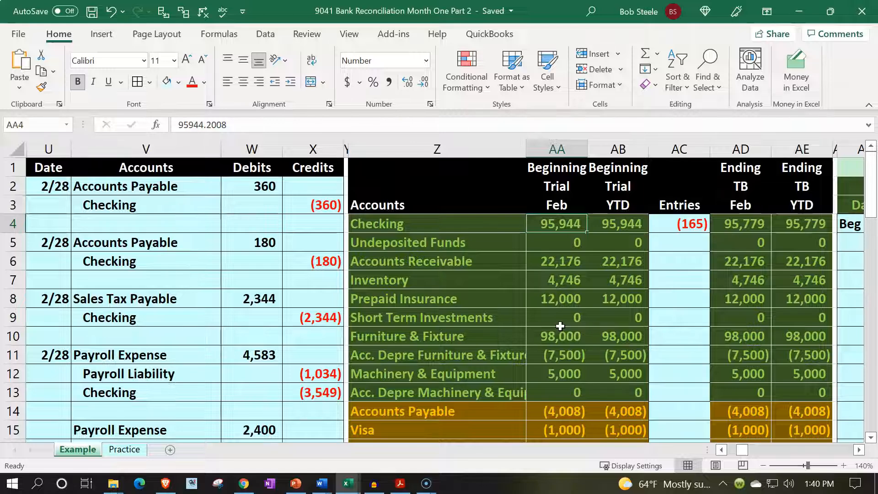
key("Right")
key("Right")
key("Right")
key("Right")
key("Right")
key("Right")
key("Right")
key("Right")
key("Right")
key("Right")
key("Right")
key("Right")
key("Right")
key("Right")
key("Right")
key("Right")
key("Right")
key("Right")
key("Right")
key("Right")
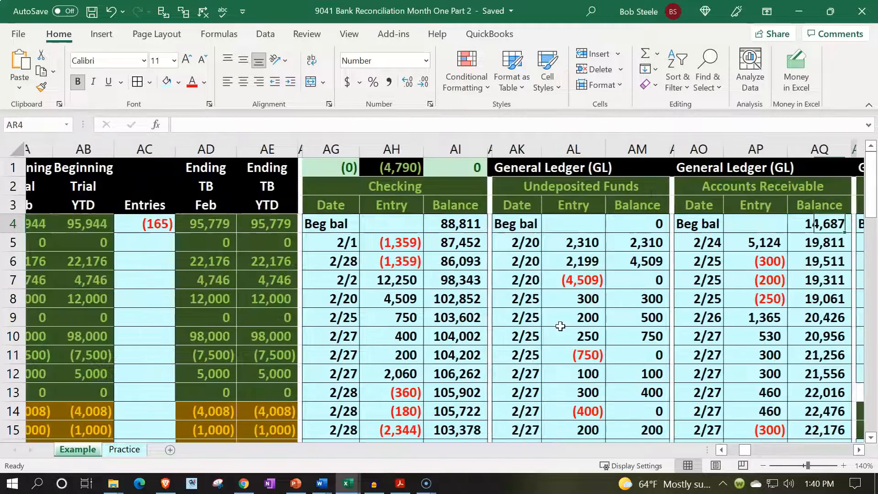
key("Right")
key("Right")
key("Right")
key("Right")
key("Right")
key("Right")
key("Right")
key("Right")
key("Right")
key("Right")
key("Right")
key("Right")
key("Right")
key("Right")
key("Right")
key("Right")
key("Right")
key("Right")
key("Right")
key("Right")
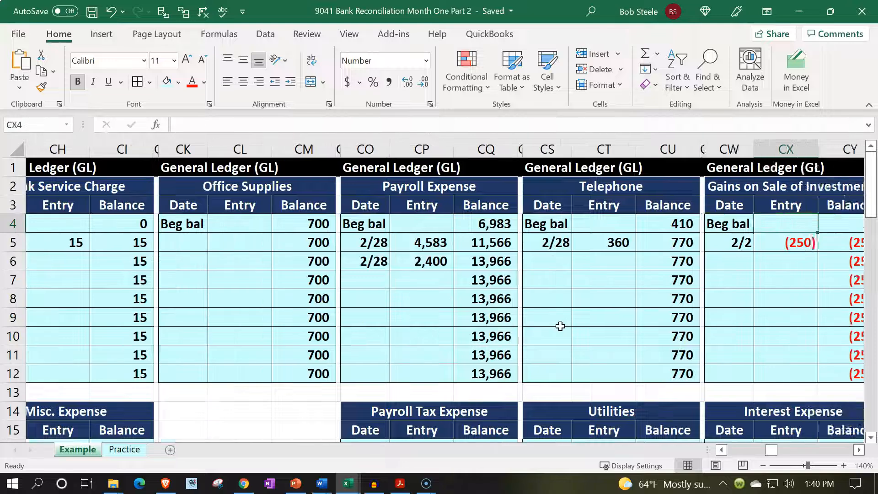
key("Right")
key("Right")
key("Right")
key("Right")
key("Right")
key("Right")
key("Right")
key("Right")
key("Right")
key("Right")
key("Right")
key("Right")
key("Right")
key("Right")
key("Right")
key("Right")
key("Right")
key("Right")
key("Right")
key("Right")
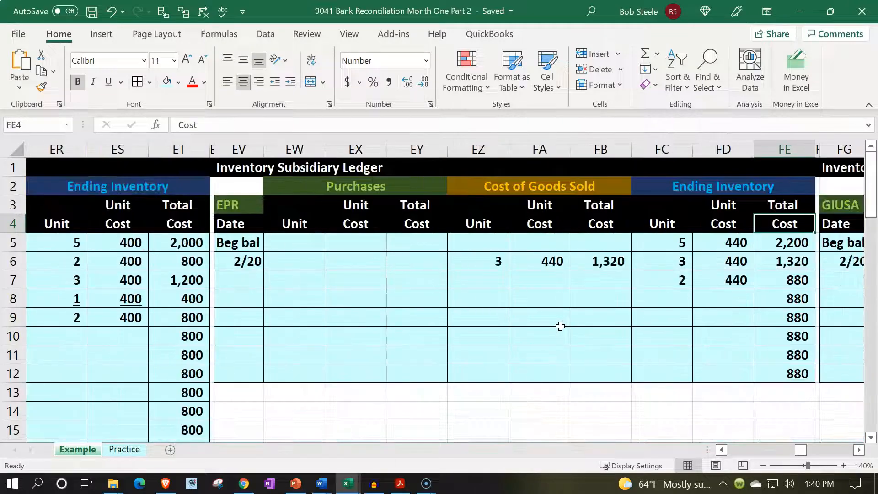
key("Right")
key("Right")
key("Right")
key("Right")
key("Right")
key("Right")
key("Right")
key("Right")
key("Right")
key("Right")
key("Right")
key("Right")
key("Right")
key("Right")
key("Right")
key("Right")
key("Right")
key("Right")
key("Right")
key("Right")
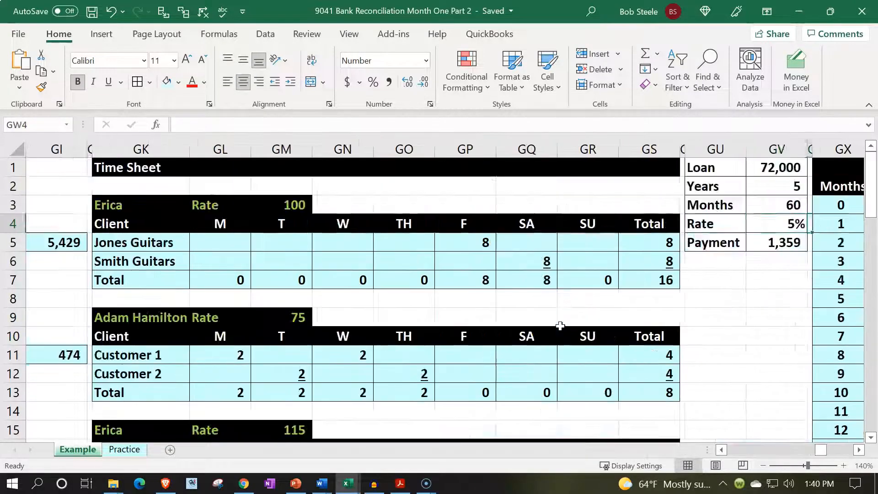
key("Right")
key("Right")
key("Right")
key("Right")
key("Right")
key("Right")
key("Right")
key("Right")
key("Right")
key("Right")
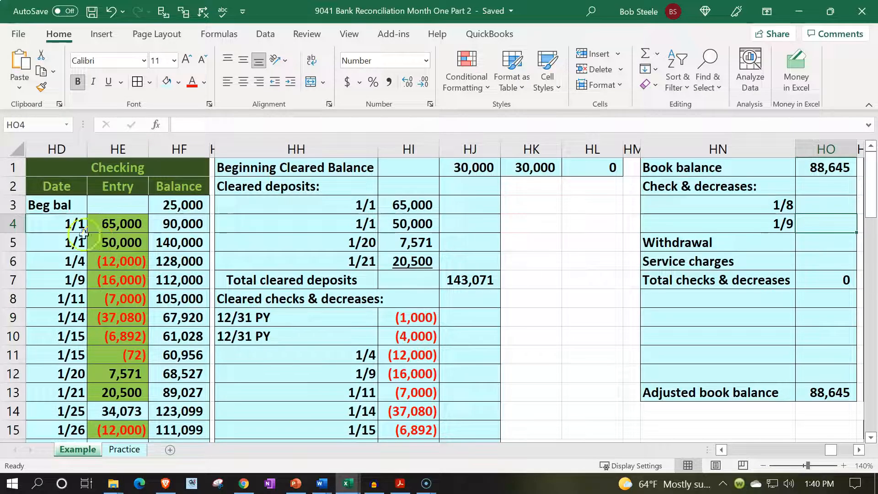
Examine the January checking ledger beside the reconciliation, from its beginning balance through its last entry
left_click(66, 224)
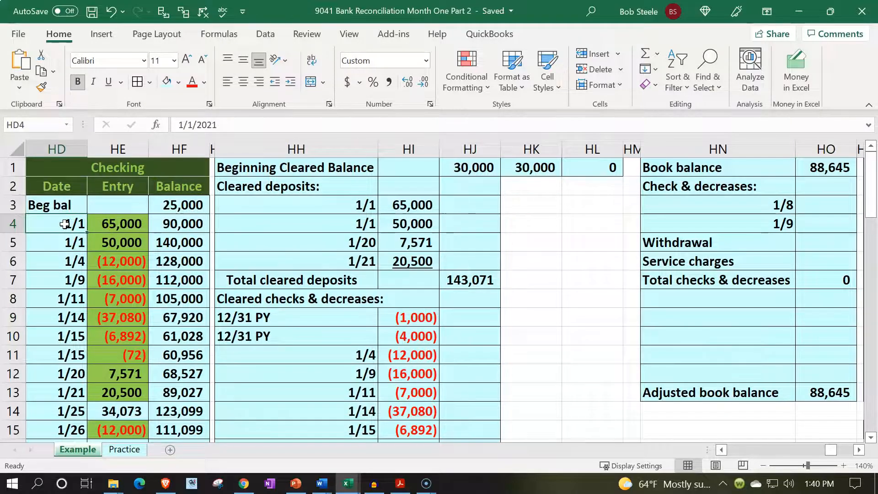
scroll(64, 224, "down", 5)
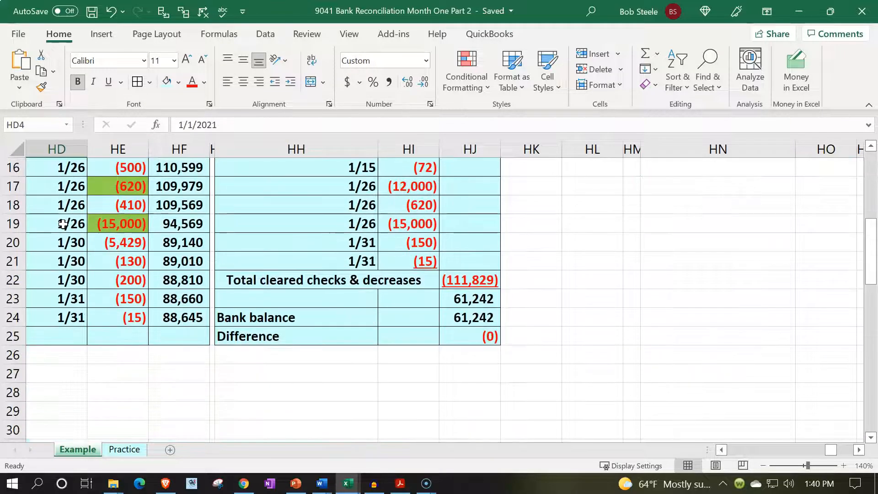
left_click(174, 315)
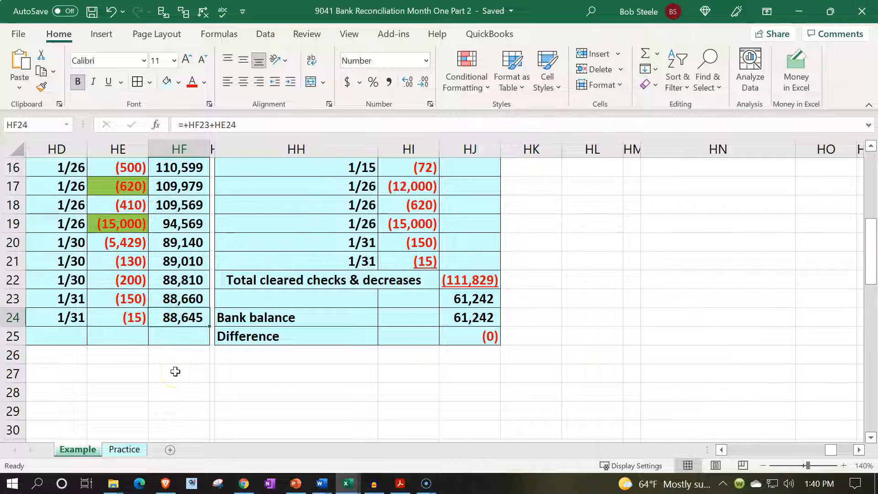
scroll(175, 372, "up", 5)
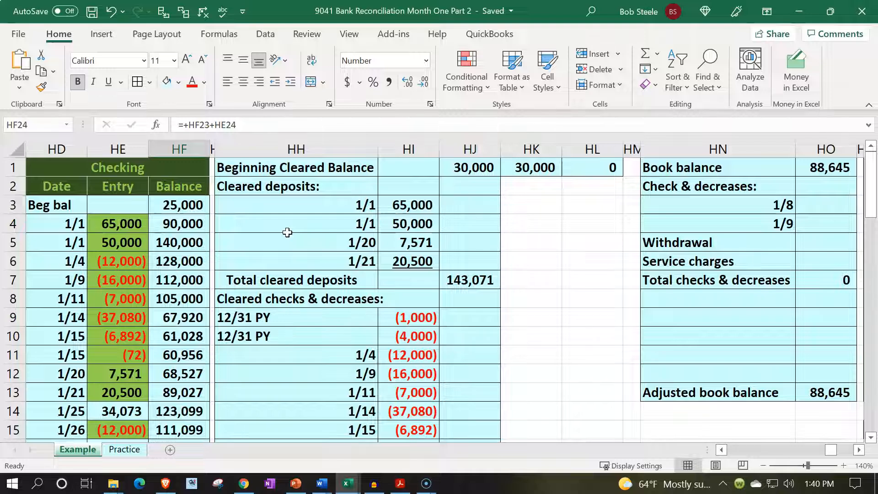
Examine the beginning cleared balance and the book and bank balance sections of the Example sheet's reconciliation
left_click(433, 165)
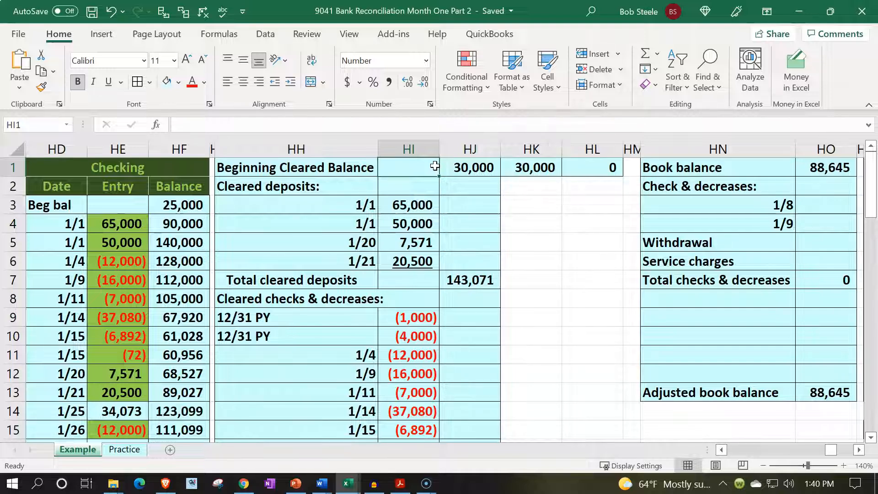
key("Right")
key("Right")
key("Right")
key("Right")
key("Right")
key("Right")
key("Right")
key("Right")
key("Right")
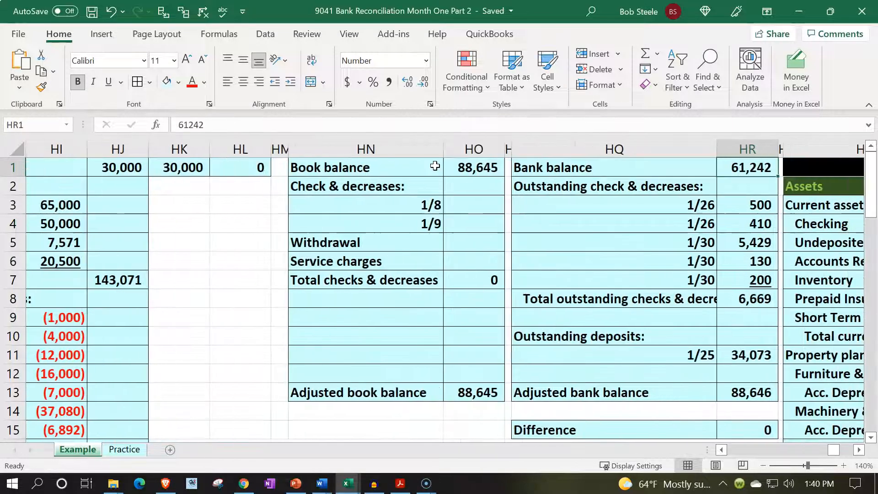
key("Left")
key("Left")
key("Left")
key("Left")
key("Left")
key("Left")
key("Left")
key("Left")
key("Left")
key("Left")
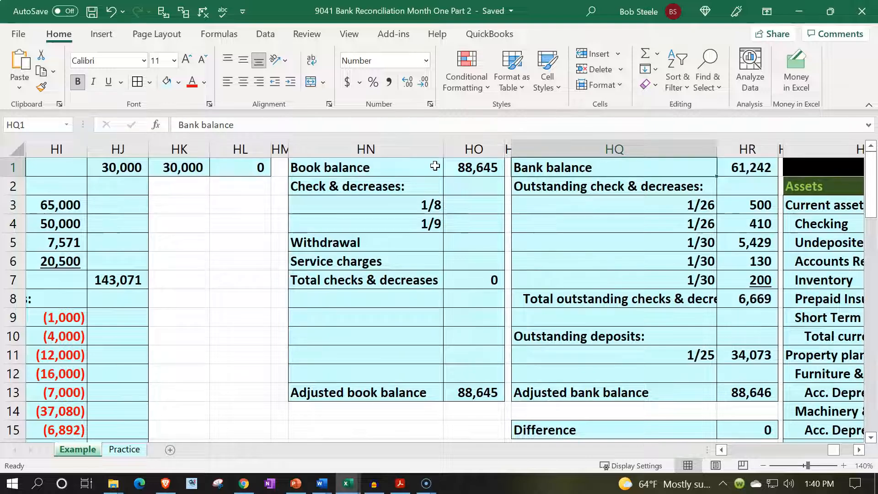
key("Right")
key("Right")
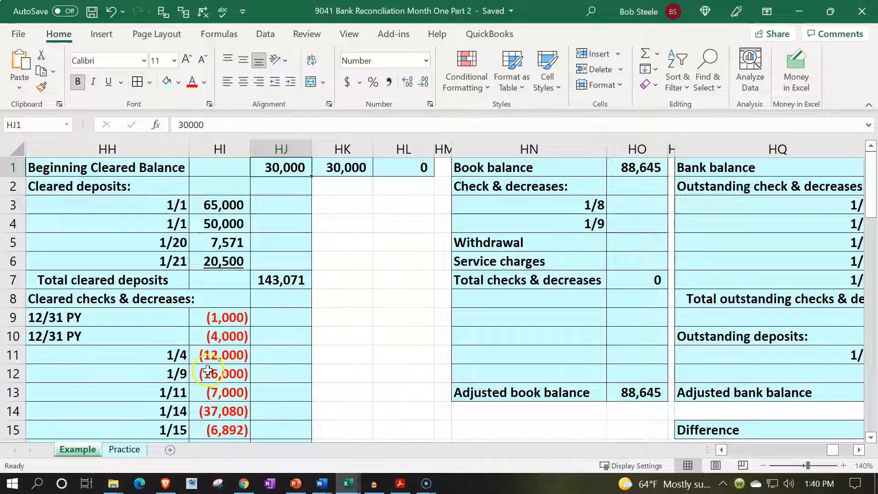
Hide columns A through Y, containing the journal entries, on the Practice sheet
left_click(139, 448)
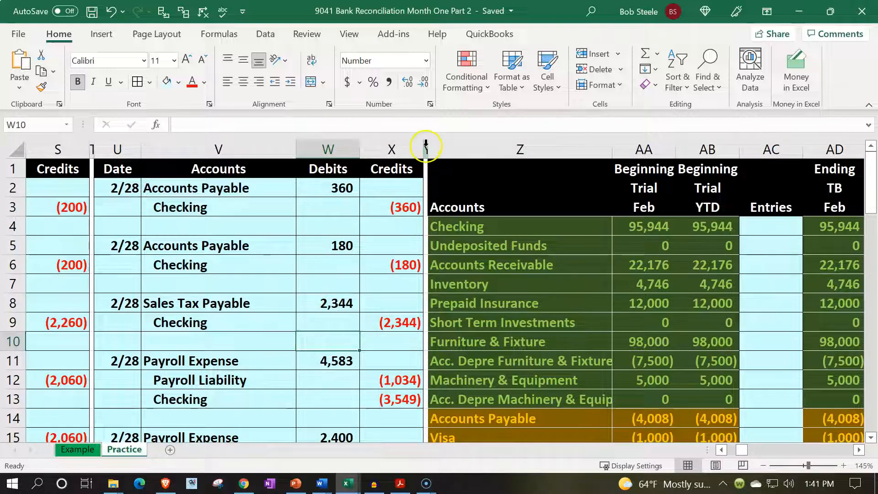
left_click_drag(427, 147, 18, 150)
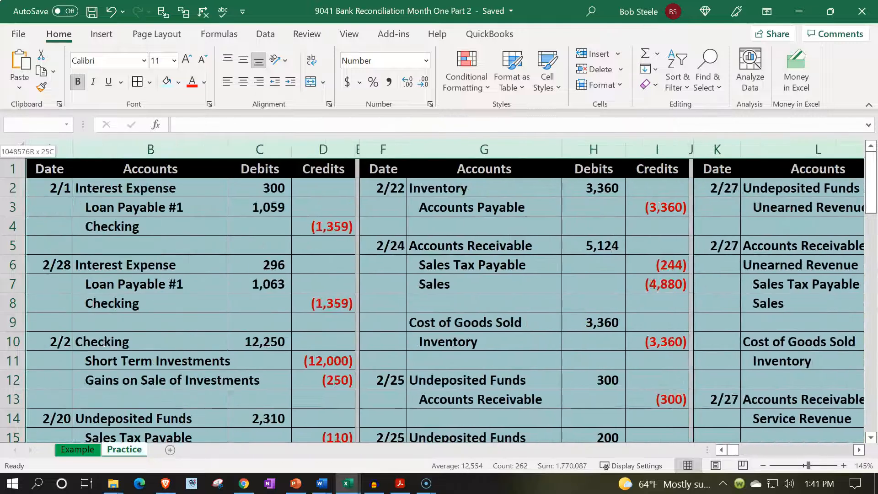
right_click(185, 224)
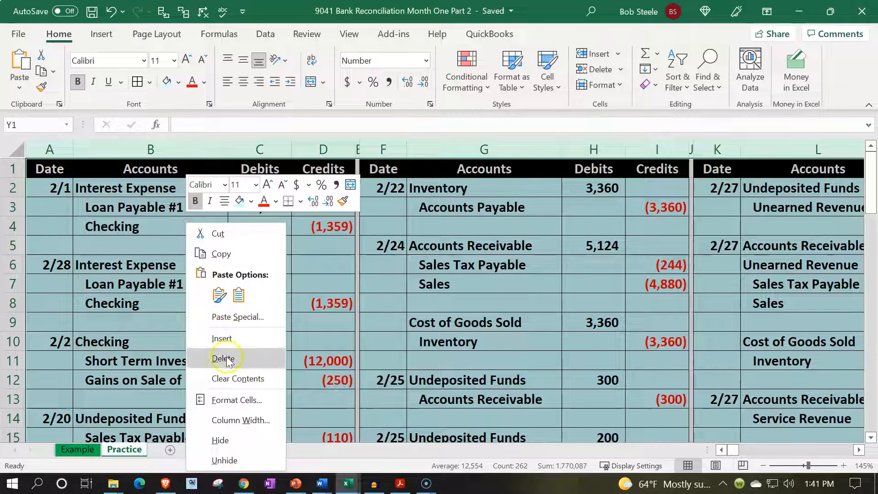
left_click(227, 440)
left_click(463, 259)
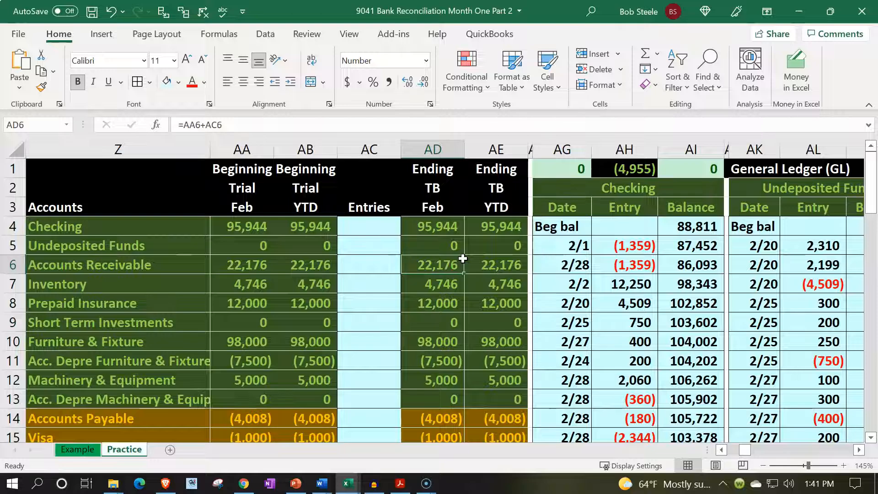
Look across the Practice sheet from the trial balance past the ledgers to the checking ledger and bank reconciliation
key("Right")
key("Right")
key("Right")
key("Right")
key("Right")
key("Right")
key("Right")
key("Right")
key("Right")
key("Right")
key("Right")
key("Right")
key("Right")
key("Right")
key("Right")
key("Right")
key("Right")
key("Right")
key("Right")
key("Right")
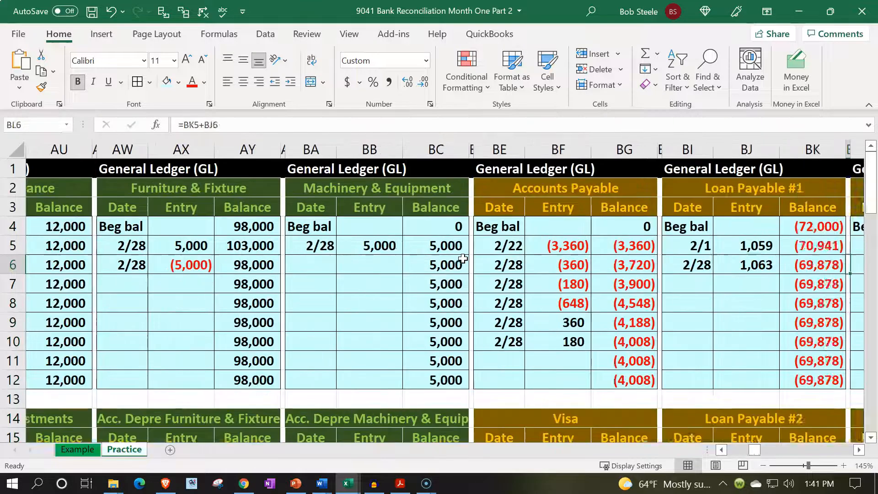
key("Right")
key("Right")
key("Right")
key("Right")
key("Right")
key("Right")
key("Right")
key("Right")
key("Right")
key("Right")
key("Right")
key("Right")
key("Right")
key("Right")
key("Right")
key("Right")
key("Right")
key("Right")
key("Right")
key("Right")
key("Right")
key("Right")
key("Right")
key("Right")
key("Right")
key("Right")
key("Right")
key("Right")
key("Right")
key("Right")
key("Right")
key("Right")
key("Right")
key("Right")
key("Right")
key("Right")
key("Right")
key("Right")
key("Right")
key("Right")
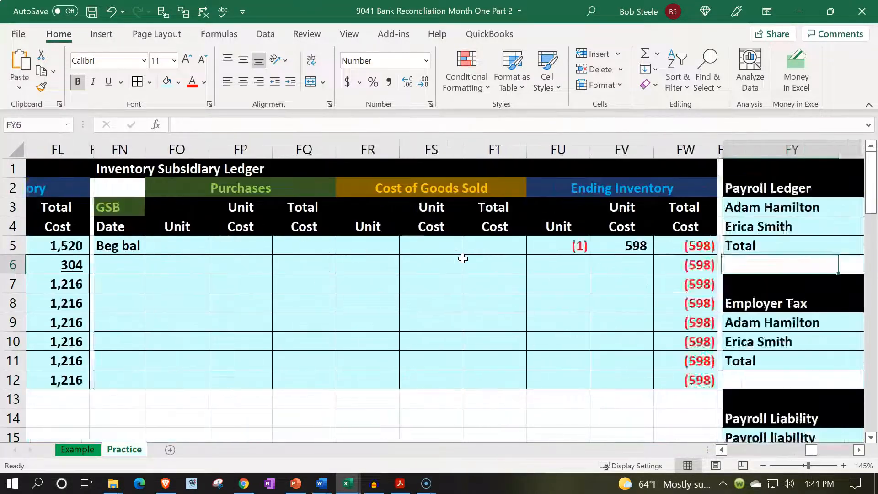
key("Right")
key("Right")
key("Right")
key("Right")
key("Right")
key("Right")
key("Right")
key("Right")
key("Right")
key("Right")
key("Right")
key("Right")
key("Right")
key("Right")
key("Right")
key("Right")
key("Right")
key("Right")
key("Right")
key("Right")
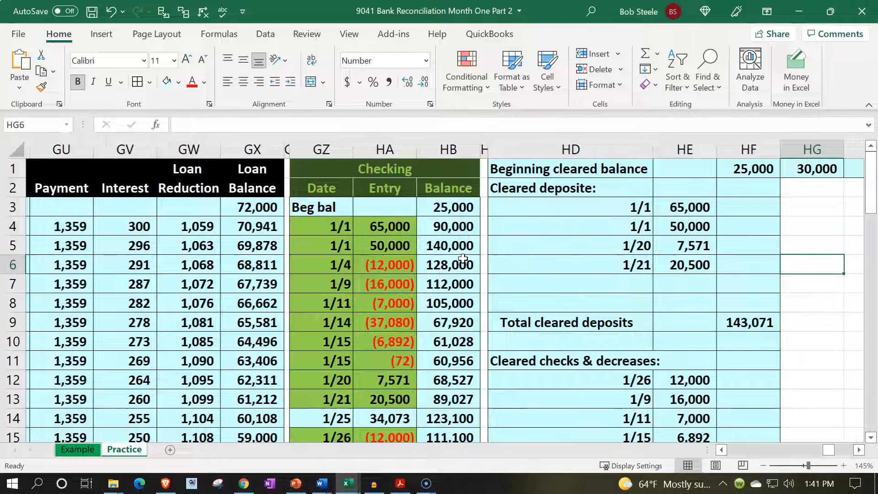
key("Right")
key("Right")
key("Right")
key("Right")
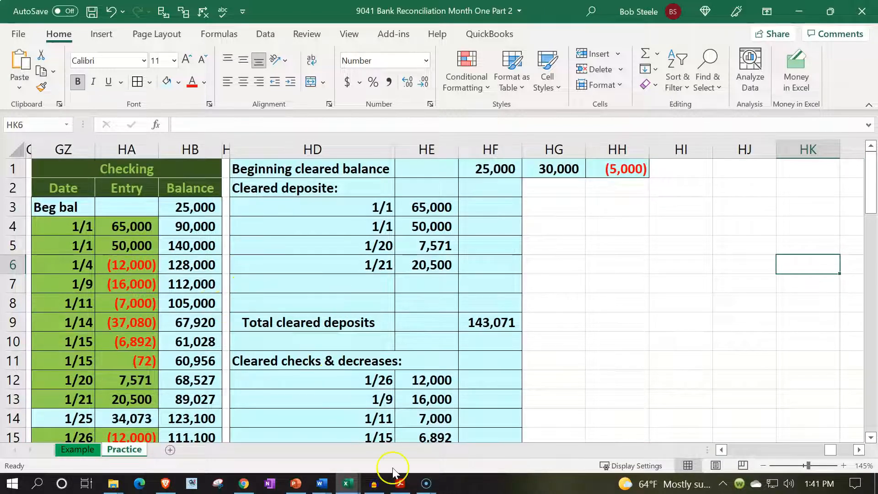
Review the January bank statement's transactions and the reconciliation's beginning cleared balance, cleared deposits and ending difference
left_click(401, 483)
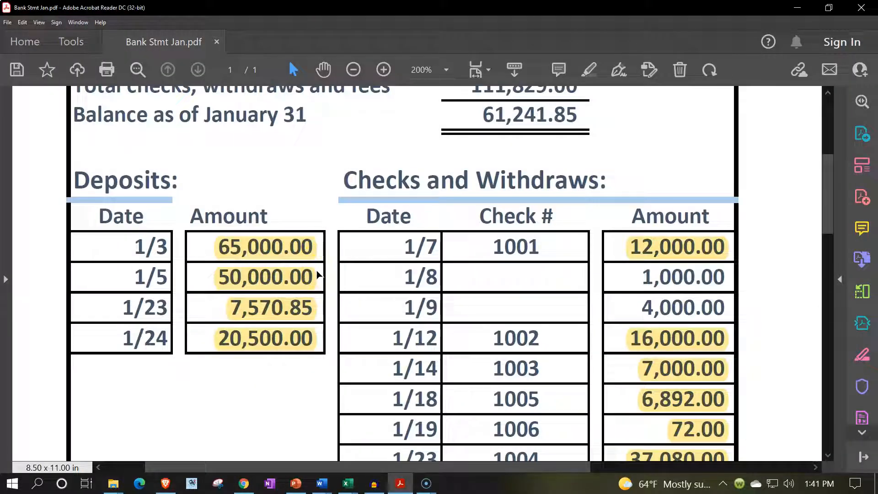
left_click(401, 483)
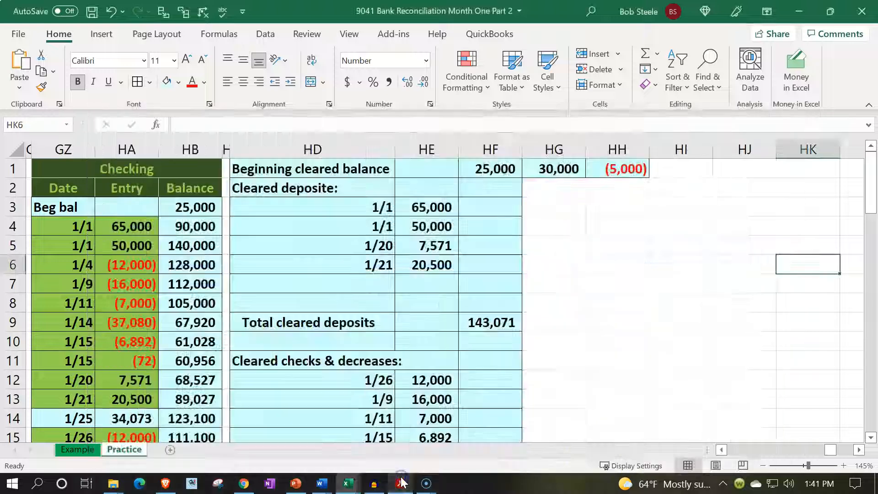
left_click(410, 381)
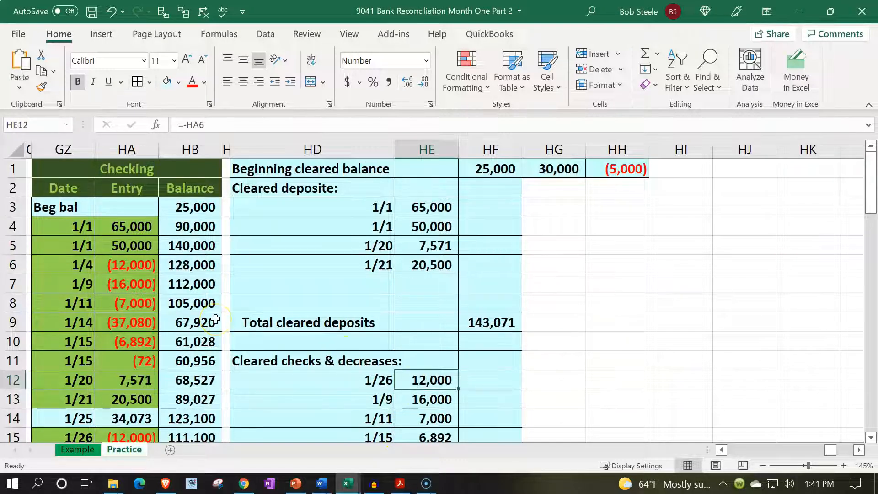
left_click(498, 170)
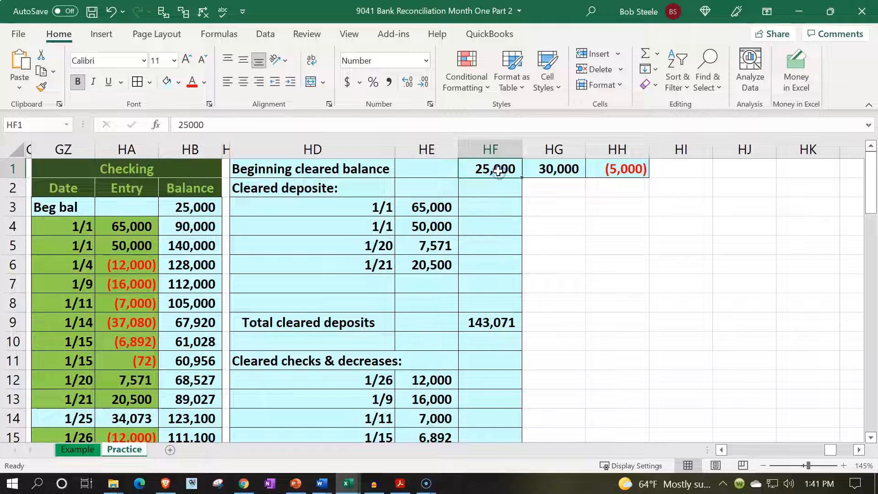
left_click_drag(373, 209, 413, 257)
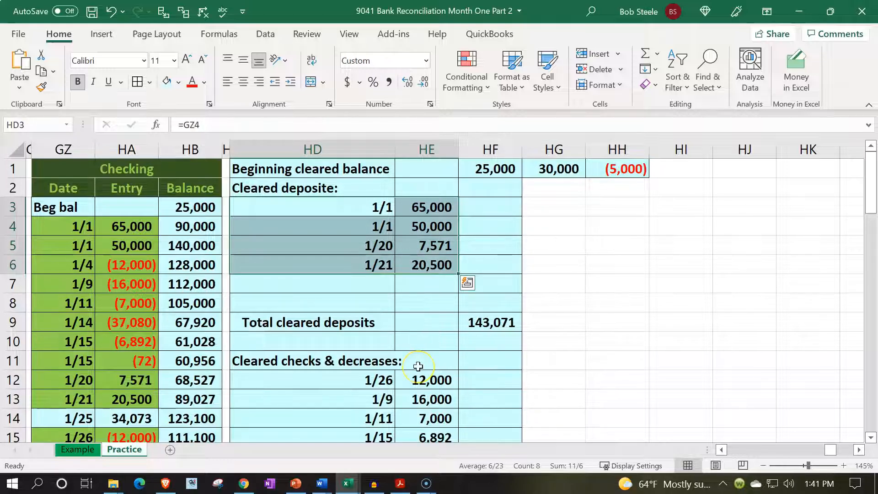
scroll(418, 366, "down", 6)
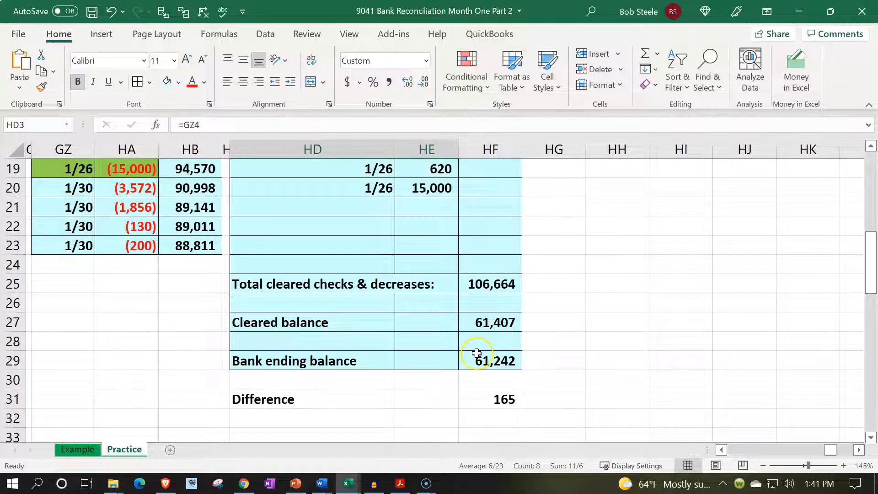
Compare the January 1 balance on the Bank Stmt Jan PDF with the beginning cleared balance in the reconciliation
left_click(400, 483)
scroll(450, 320, "up", 3)
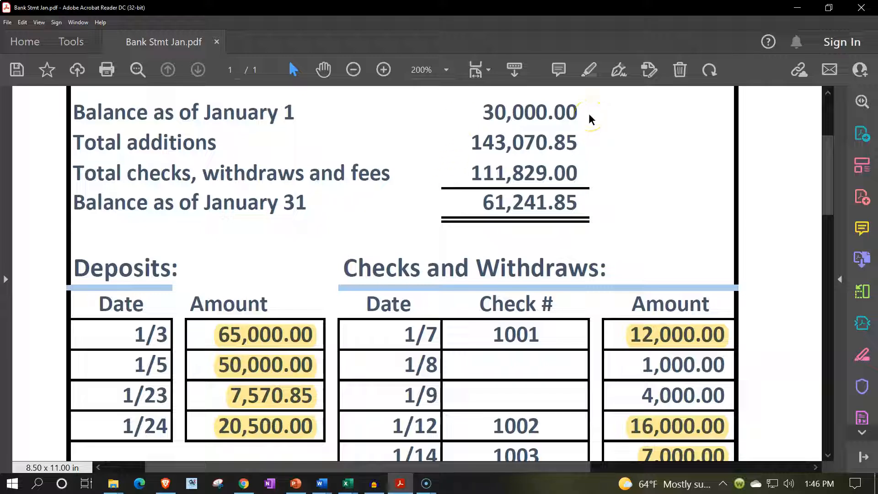
left_click(348, 483)
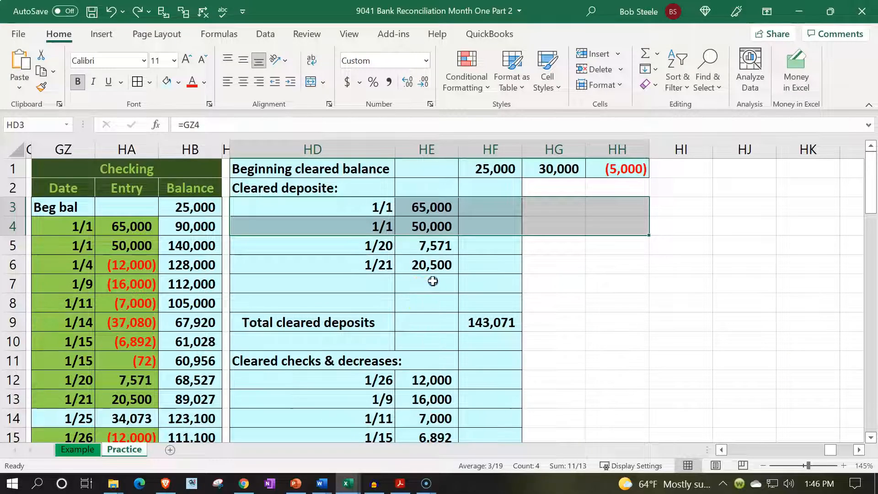
left_click(433, 281)
left_click(471, 182)
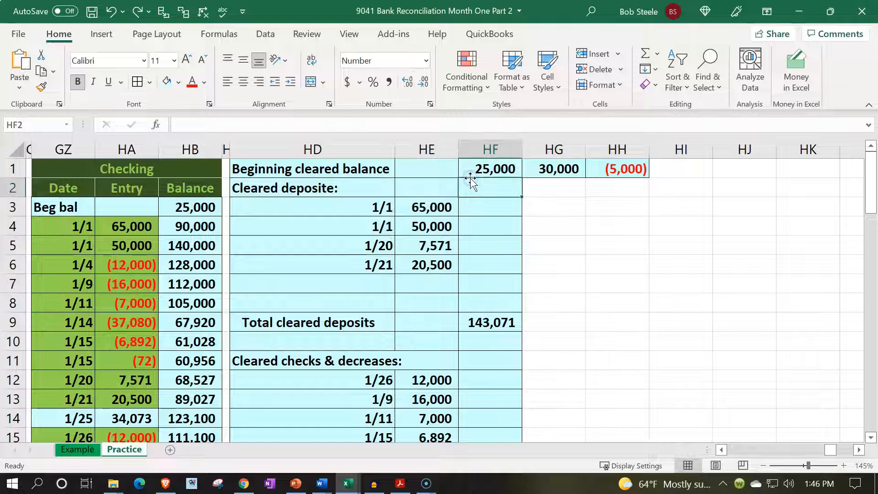
key("Up")
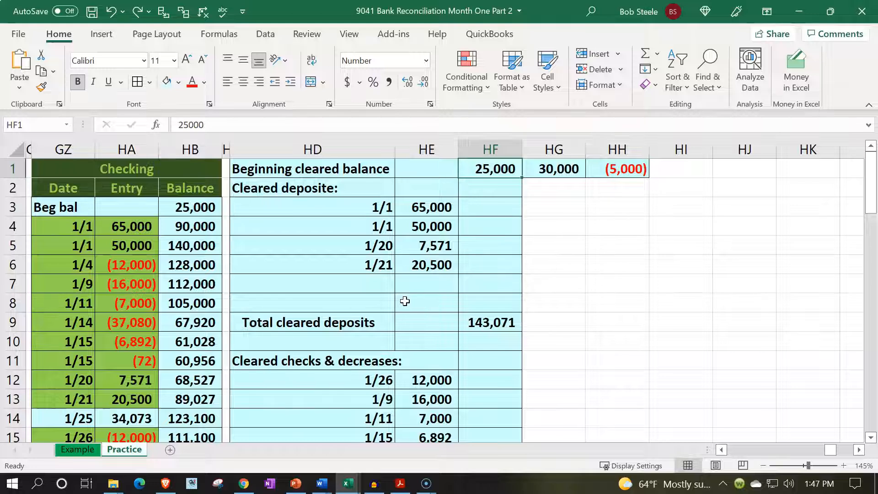
left_click(400, 484)
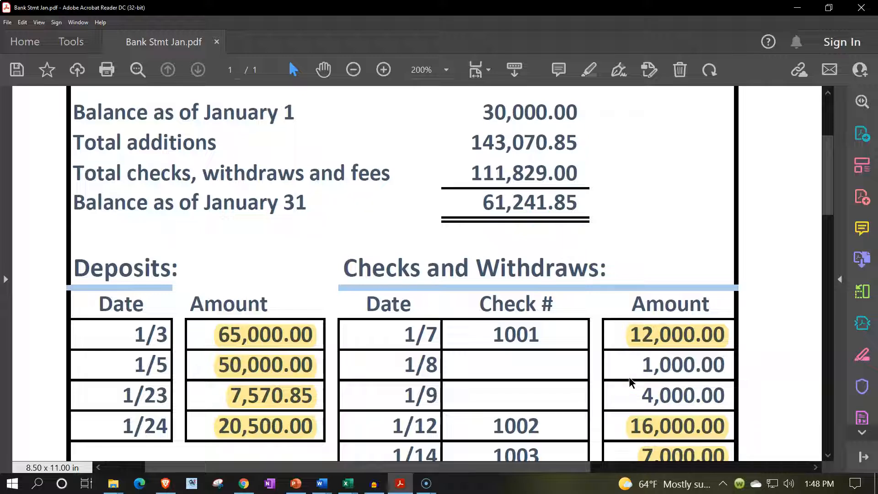
left_click(401, 484)
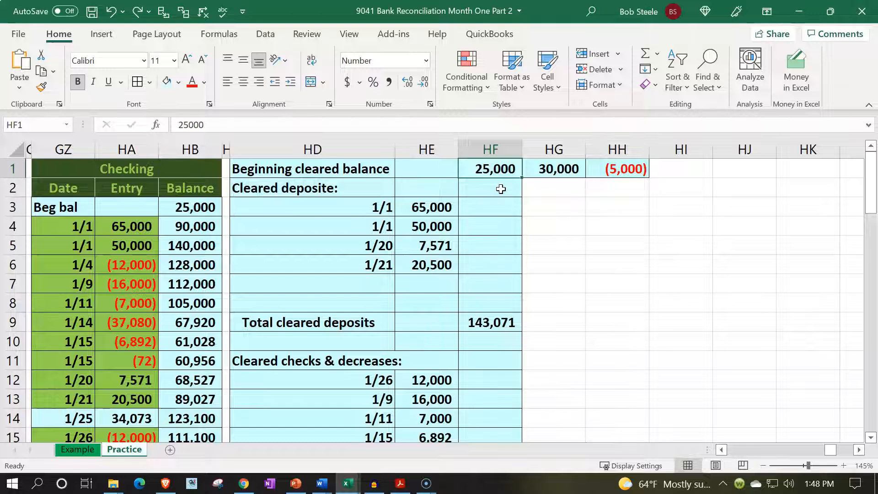
Examine the first rows under Cleared checks & decreases in relation to the beginning cleared balance
scroll(501, 189, "down", 1)
left_click(371, 318)
left_click_drag(370, 318, 462, 324)
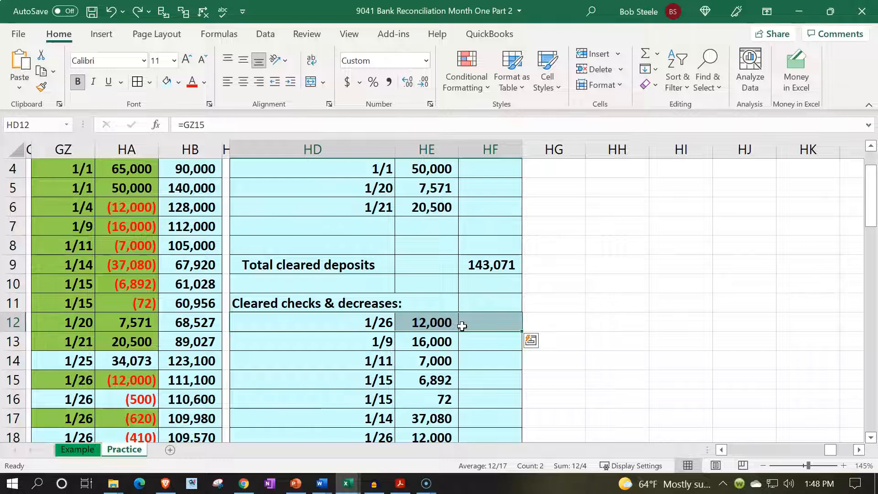
scroll(462, 325, "up", 1)
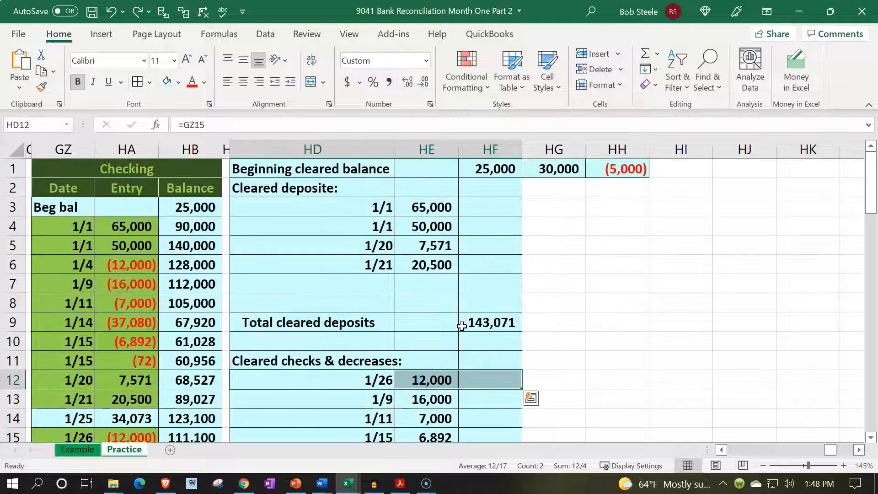
left_click(361, 380)
left_click_drag(449, 376, 462, 389)
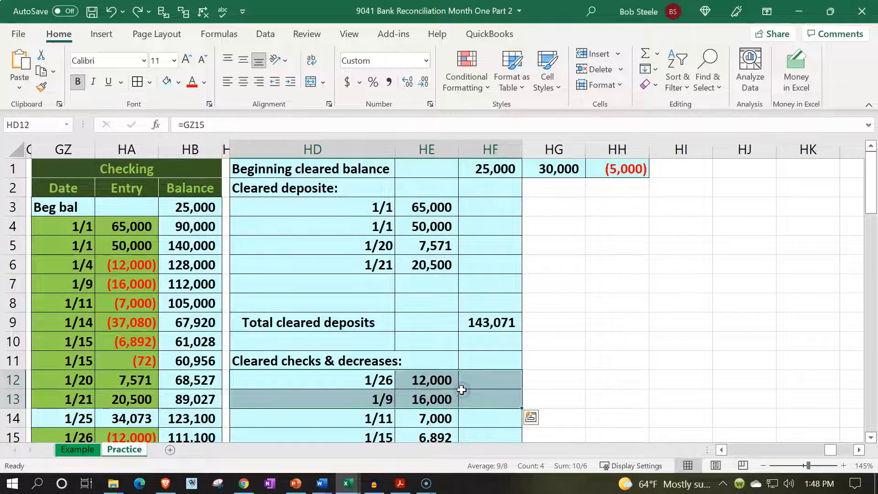
left_click(495, 174)
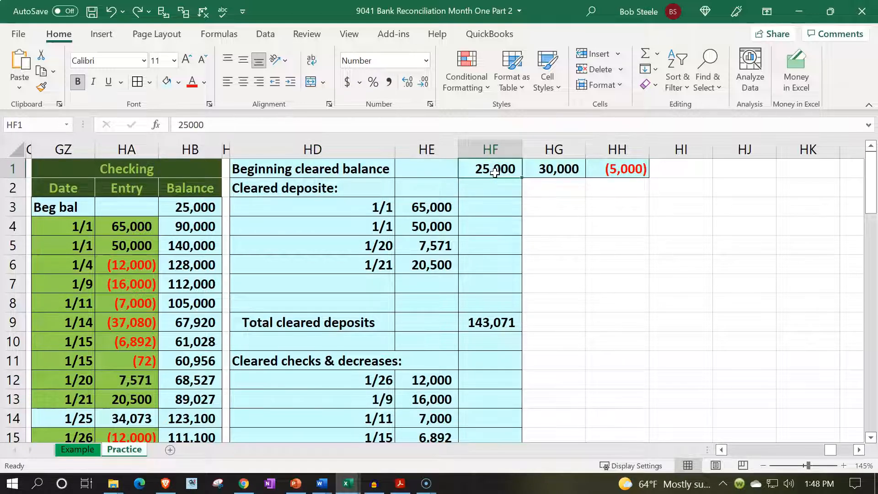
scroll(388, 263, "down", 1)
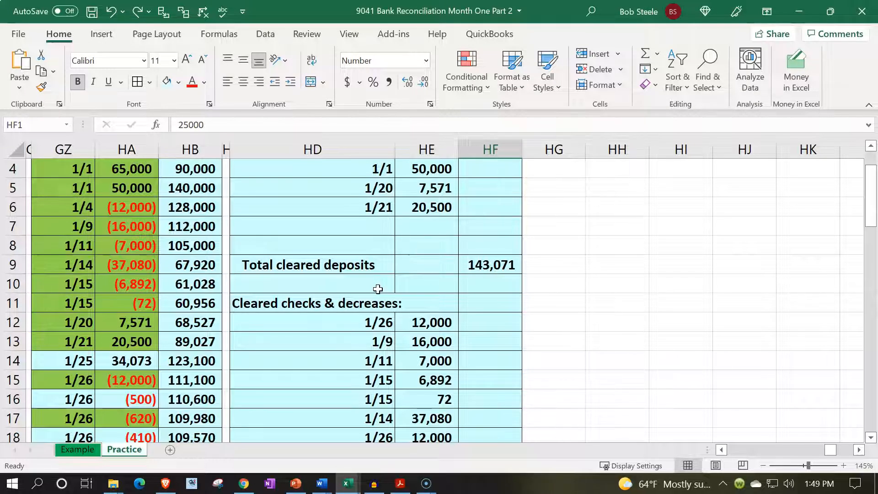
scroll(378, 289, "up", 1)
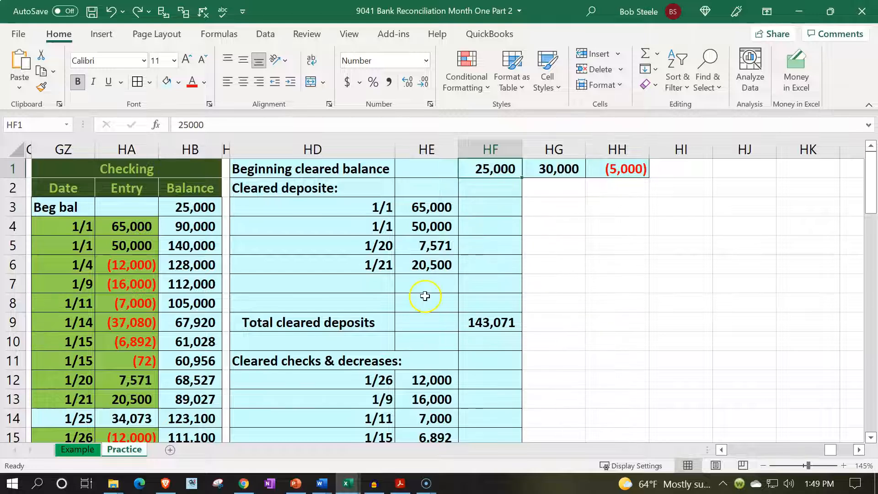
Insert two rows of blank cells at HD12:HF13 under Cleared checks & decreases, shifting the existing cells down
scroll(425, 296, "down", 2)
left_click_drag(320, 263, 469, 283)
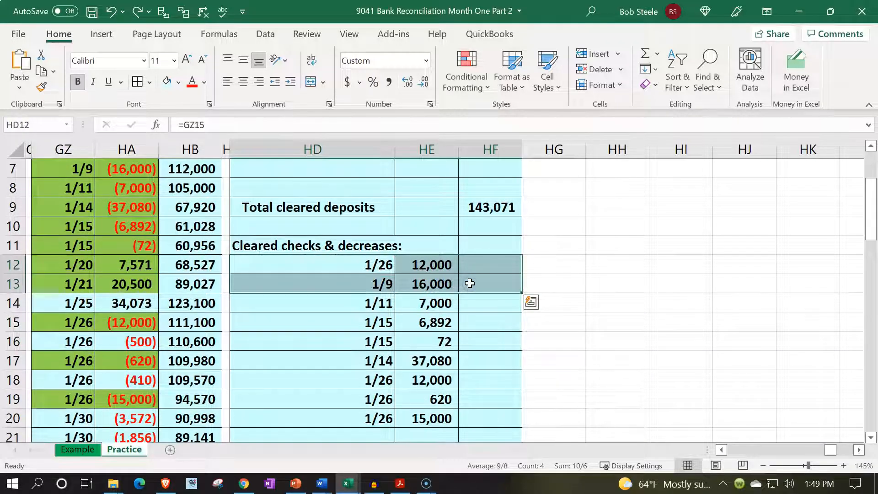
right_click(470, 284)
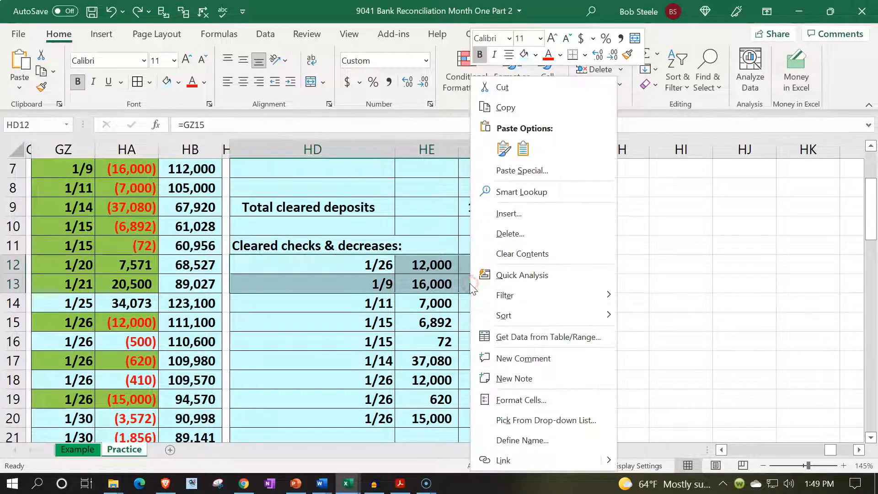
left_click(500, 214)
left_click(483, 223)
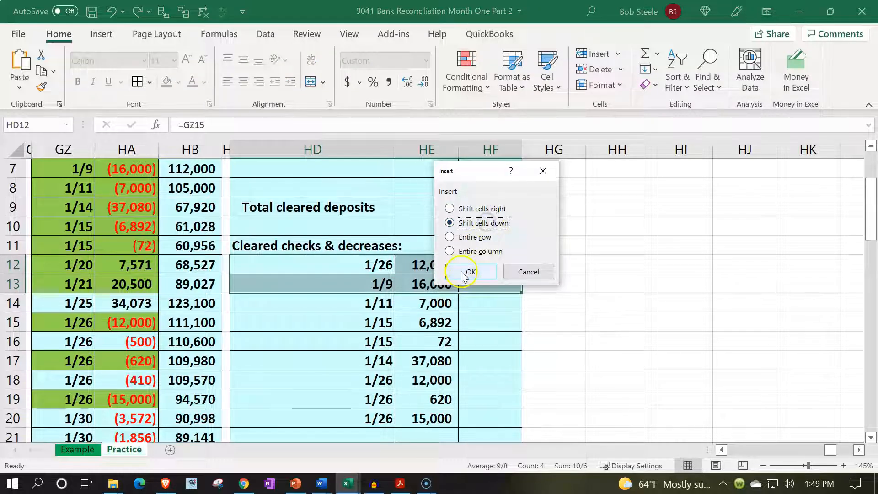
left_click(463, 272)
Label both new rows under Cleared checks & decreases, HD12 and HD13, as 12/31 PY
left_click(343, 269)
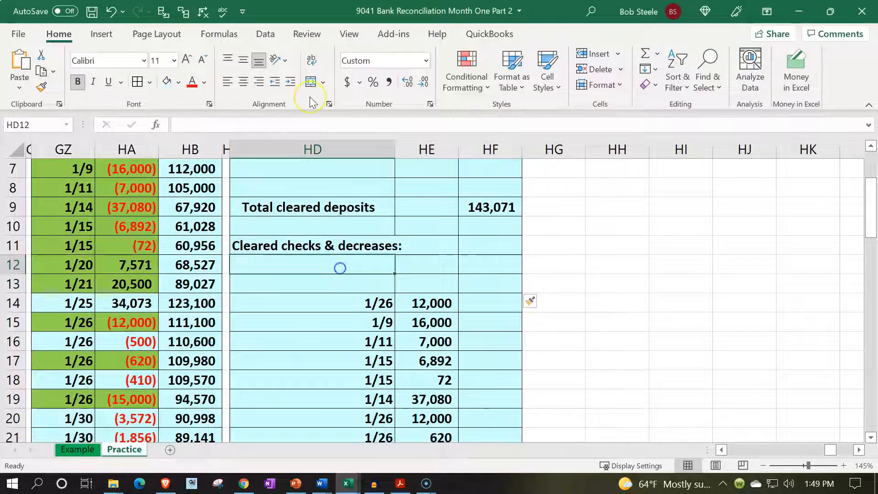
type("12/31 PY")
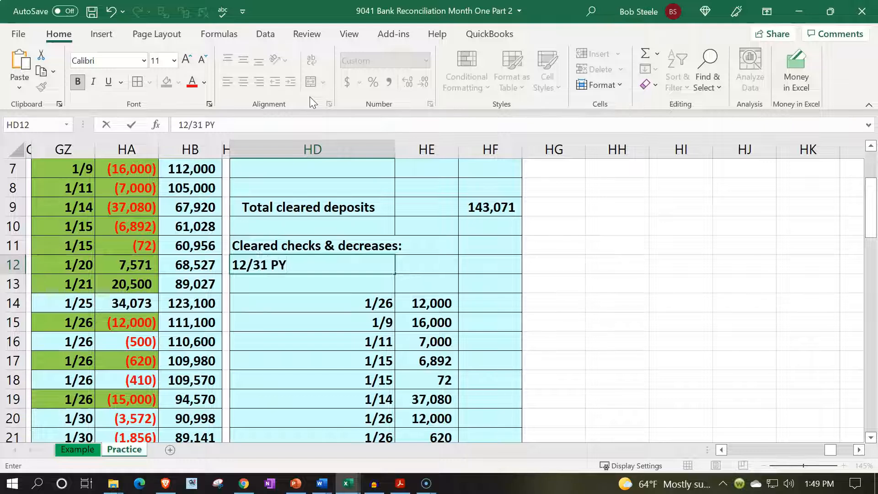
key("Return")
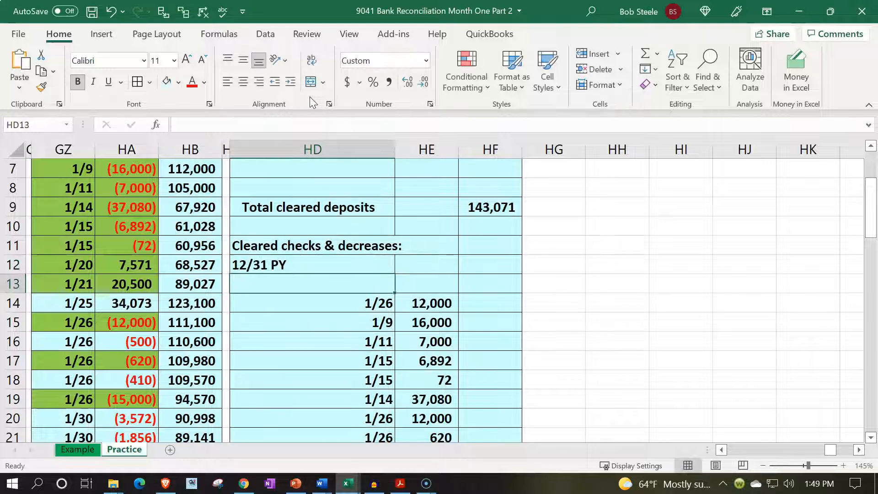
type("12/31 PY")
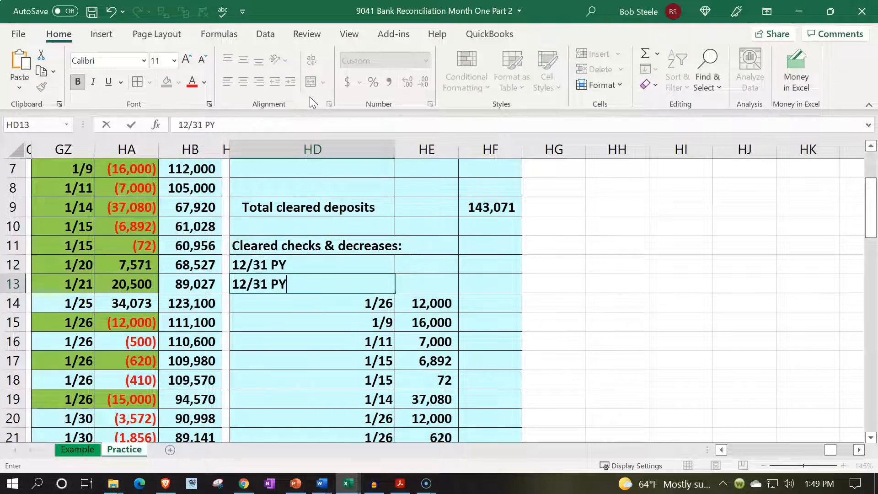
key("Tab")
Check the bank statement's unmatched withdrawals and enter 1,000 and 4,000 as the amounts for the two 12/31 PY rows
key("Up")
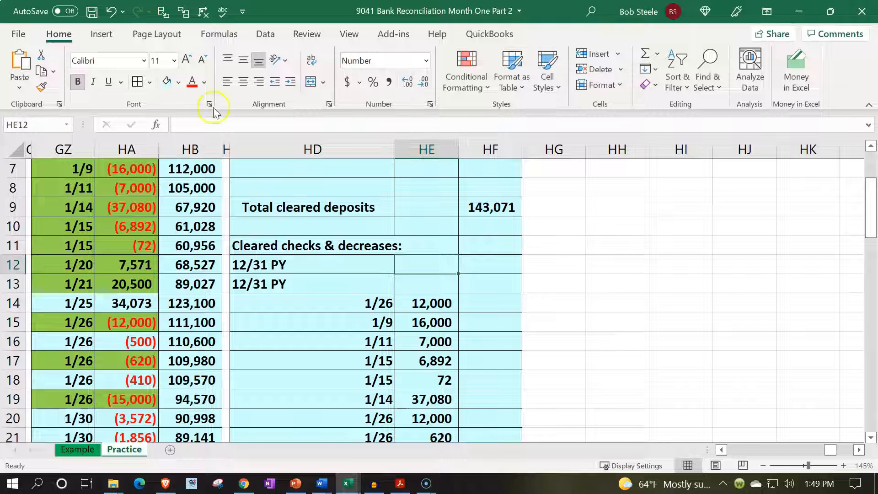
left_click(86, 245)
scroll(85, 246, "up", 2)
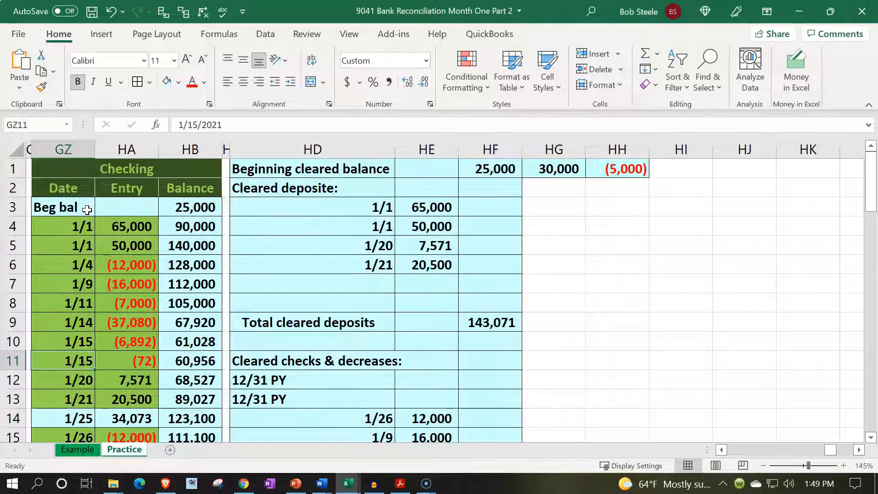
left_click(392, 485)
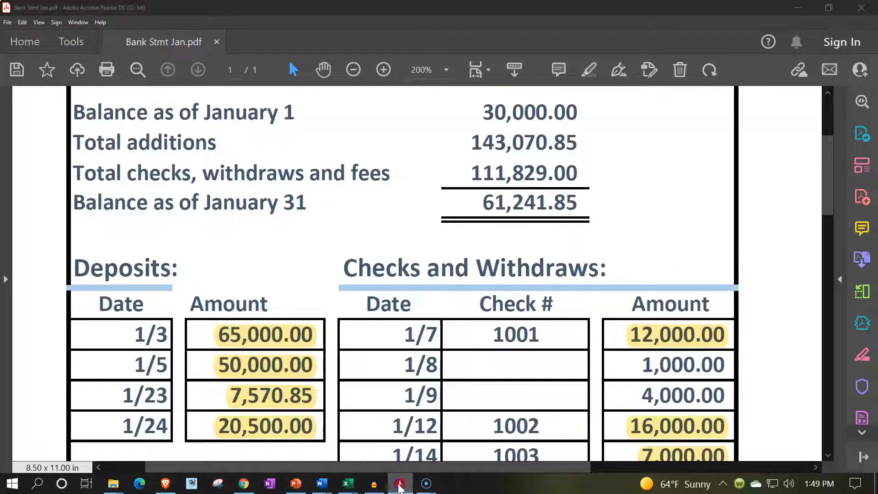
left_click(399, 485)
left_click(413, 377)
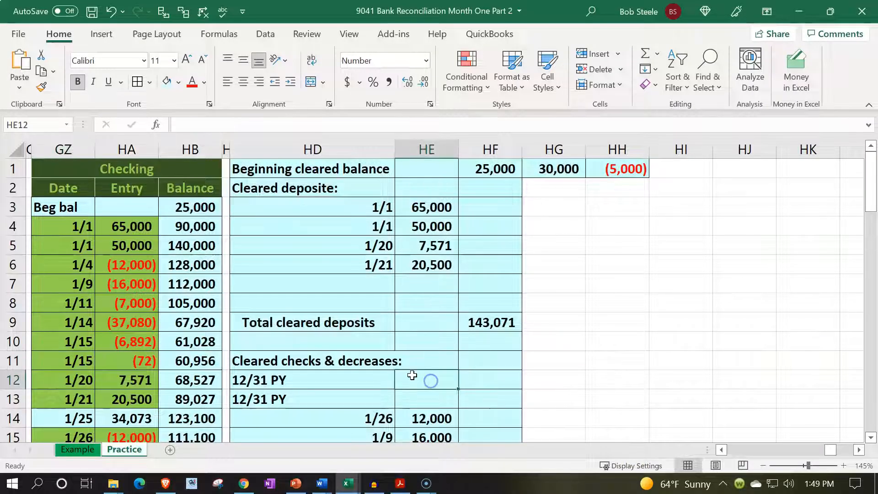
type("1000")
key("Return")
type("4,0")
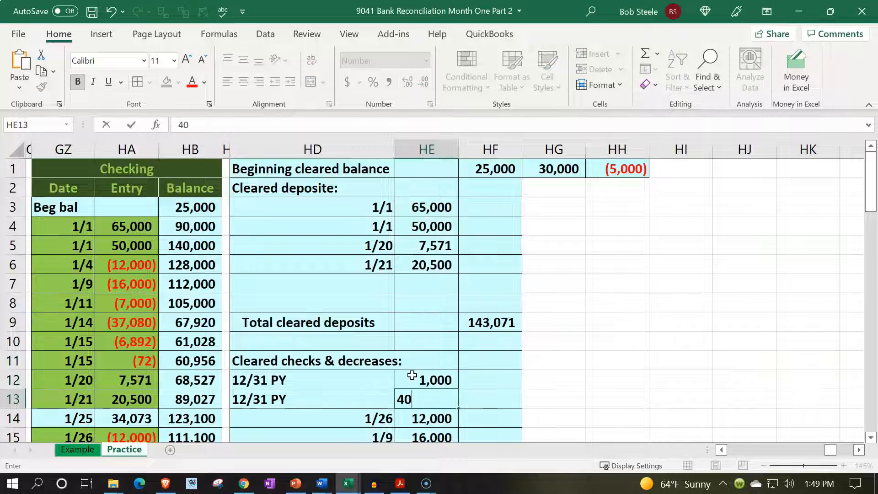
type("00")
key("Return")
scroll(412, 376, "down", 3)
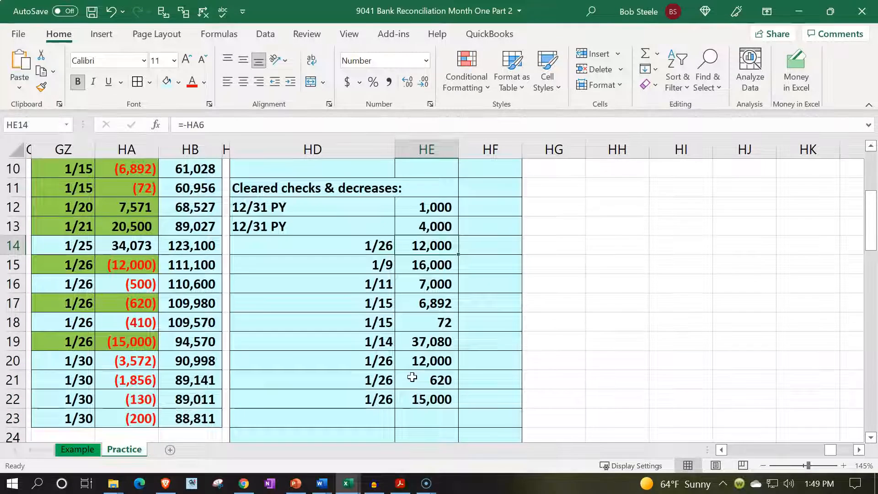
Extend the Total cleared checks & decreases formula in HF27 to sum HE12:HE26, covering the two 12/31 PY rows
scroll(413, 402, "down", 1)
scroll(445, 412, "down", 1)
double_click(498, 380)
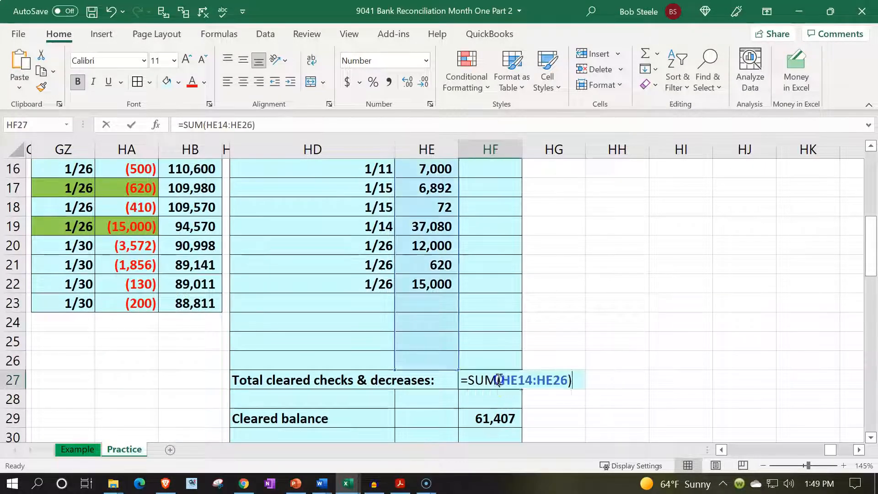
scroll(402, 366, "up", 4)
left_click_drag(459, 348, 456, 310)
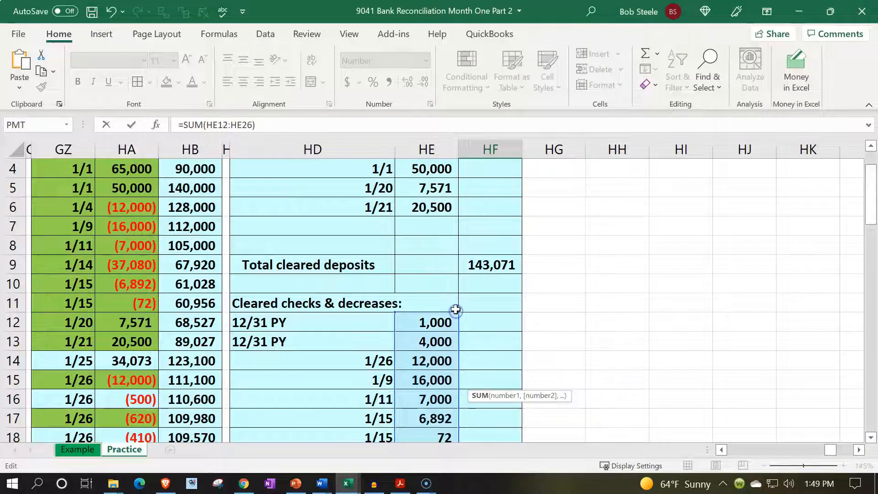
key("Return")
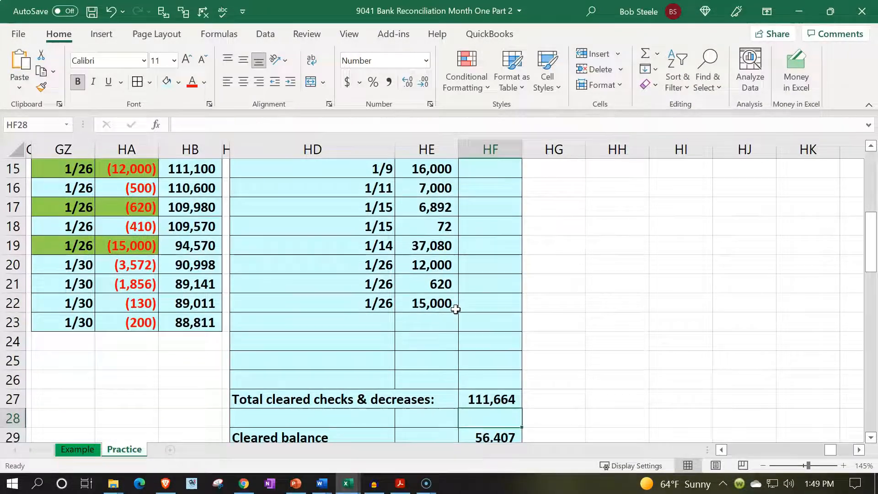
Set the Beginning cleared balance in HF1 to 30,000
scroll(456, 309, "up", 5)
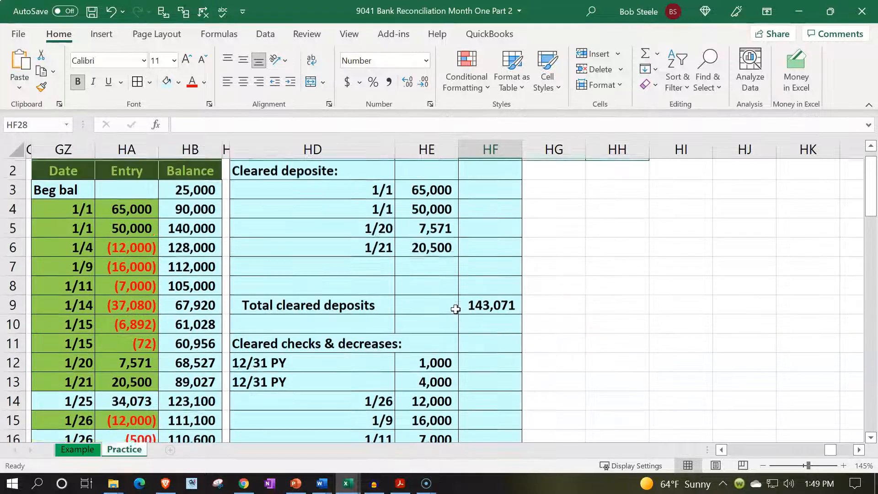
left_click(400, 483)
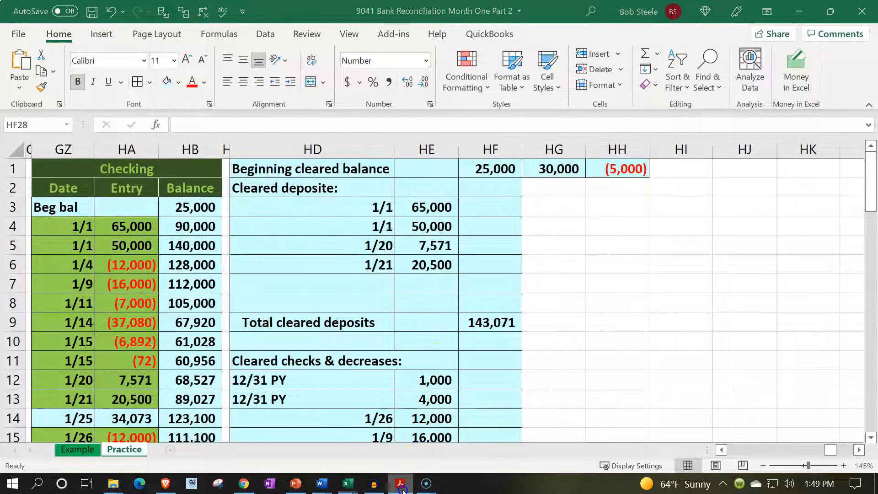
scroll(490, 245, "up", 1)
left_click(396, 489)
left_click_drag(432, 380, 424, 400)
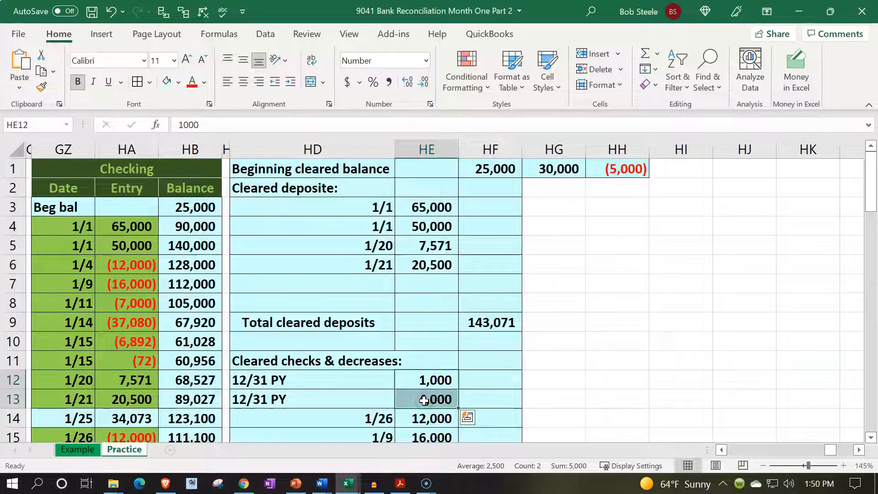
left_click(484, 172)
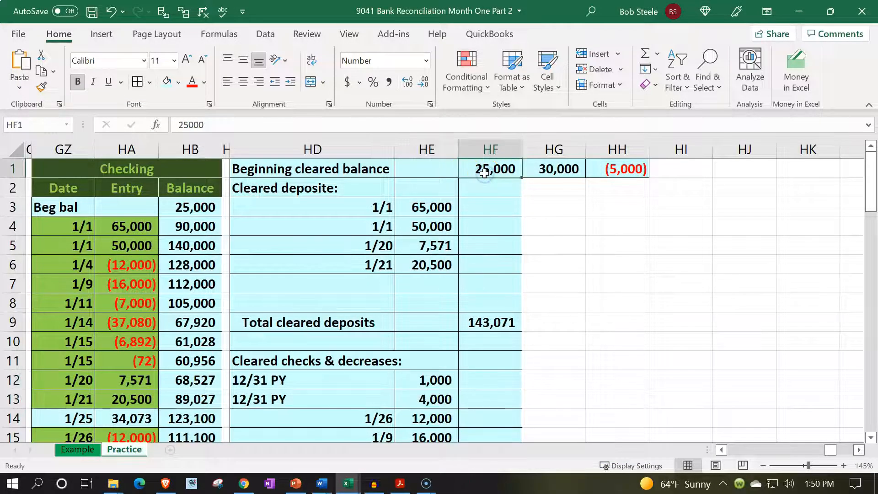
type("30,000")
key("Return")
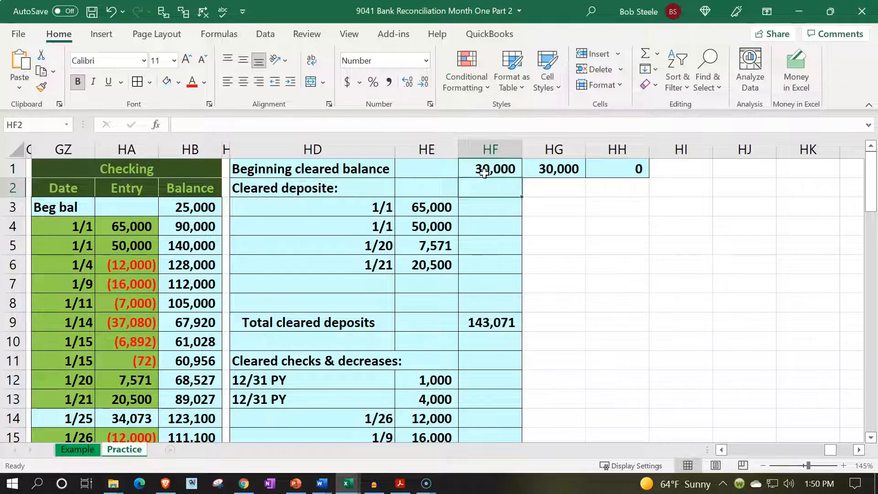
Compare the 12/31 PY checks, beginning cleared balance, and total cleared deposits and decreases with the January bank statement figures
left_click_drag(440, 382, 434, 392)
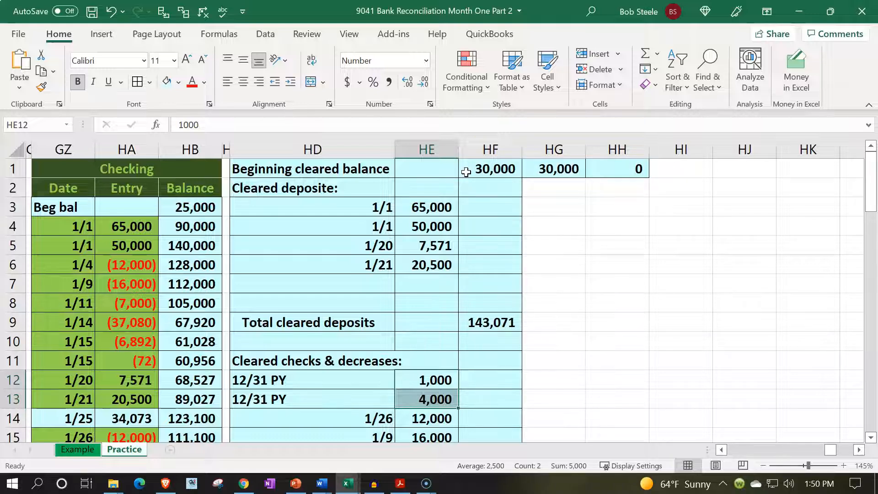
left_click(434, 376)
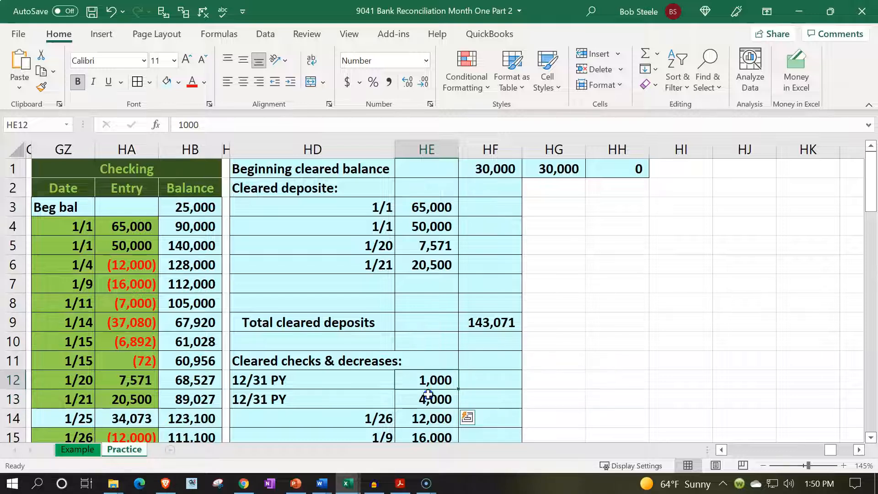
left_click_drag(429, 389, 428, 395)
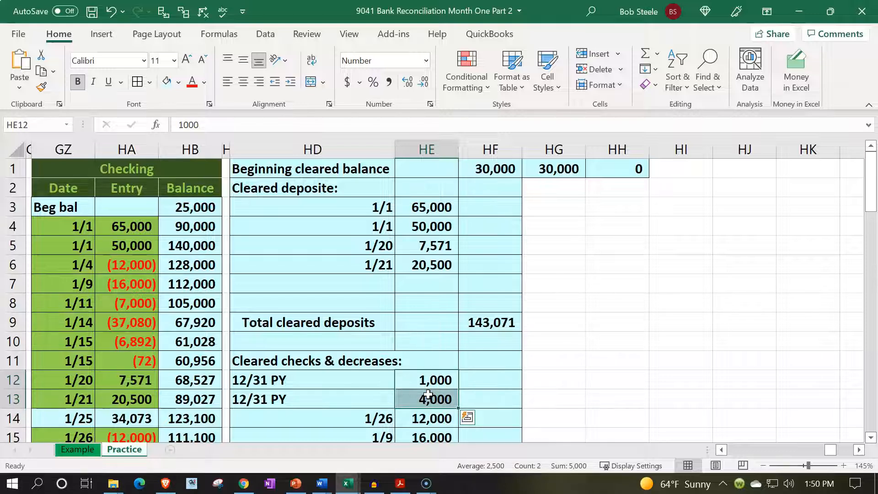
left_click(401, 483)
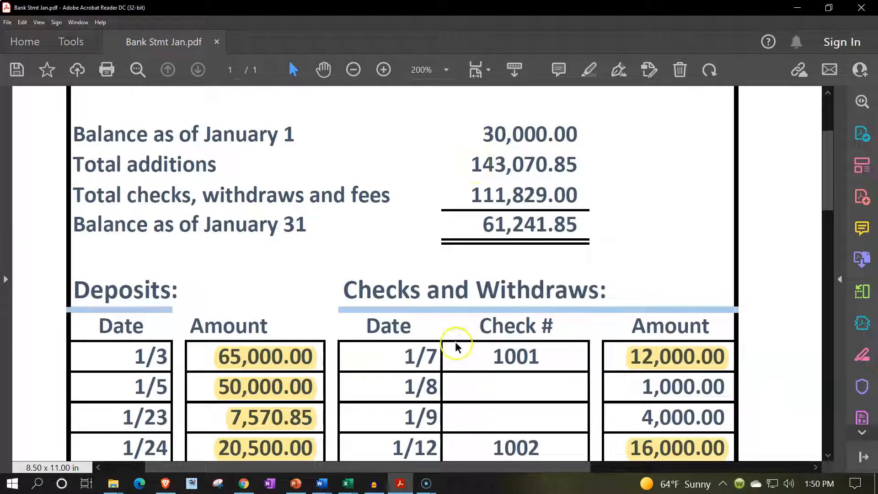
left_click(408, 478)
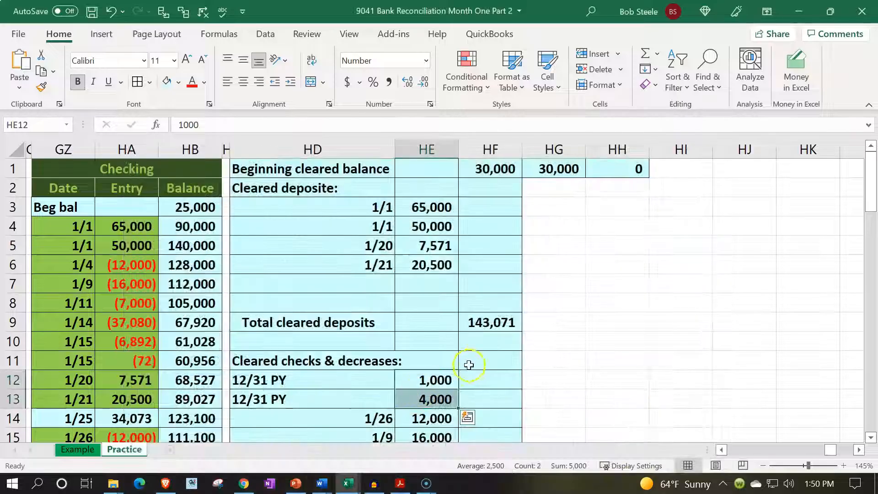
left_click(492, 323)
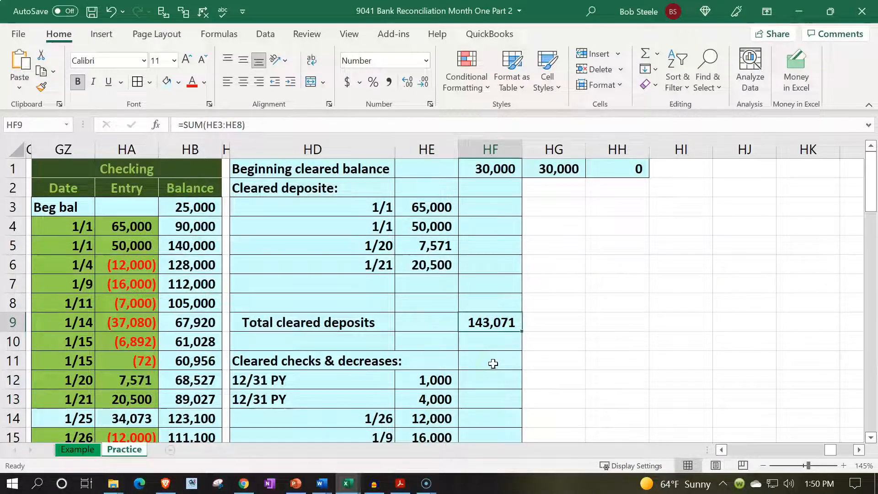
left_click(490, 172)
left_click(485, 310)
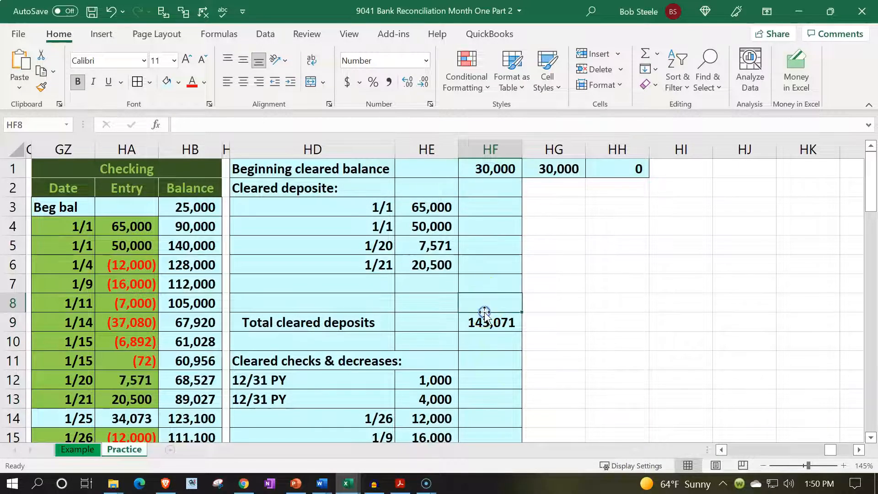
scroll(485, 313, "down", 5)
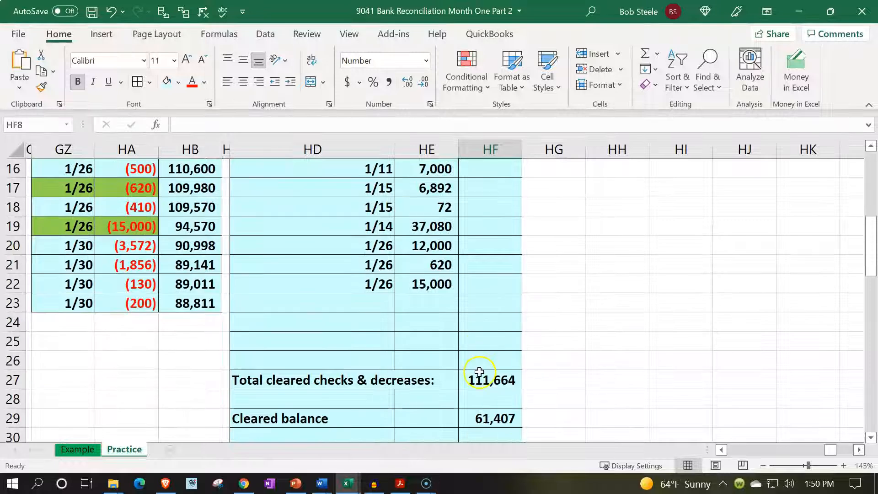
left_click(479, 372)
Highlight the 1,000.00 and 4,000.00 withdrawals on the bank statement PDF and check its remaining unhighlighted items
left_click(401, 486)
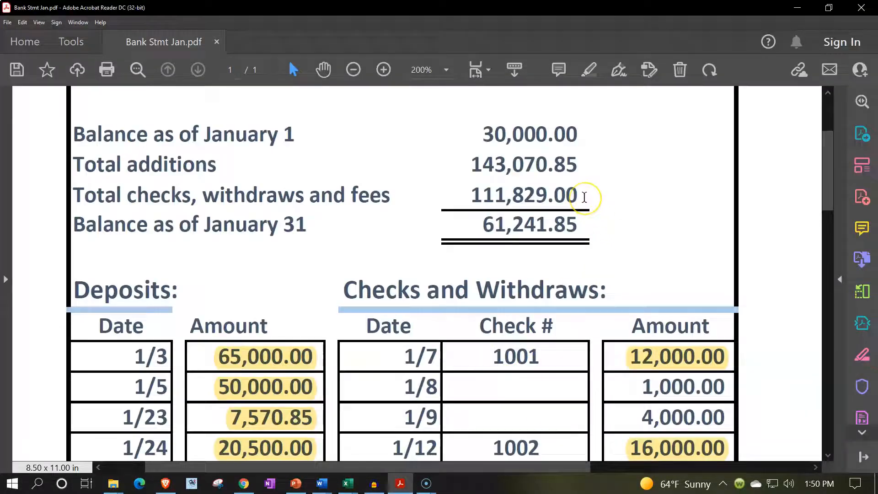
scroll(584, 197, "down", 3)
left_click_drag(641, 322, 726, 320)
left_click(682, 296)
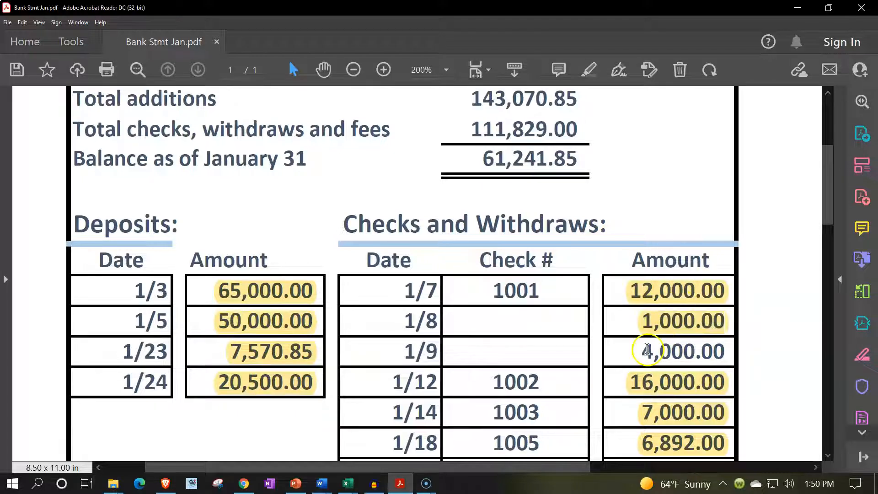
left_click_drag(647, 350, 726, 351)
left_click(682, 325)
scroll(665, 341, "down", 4)
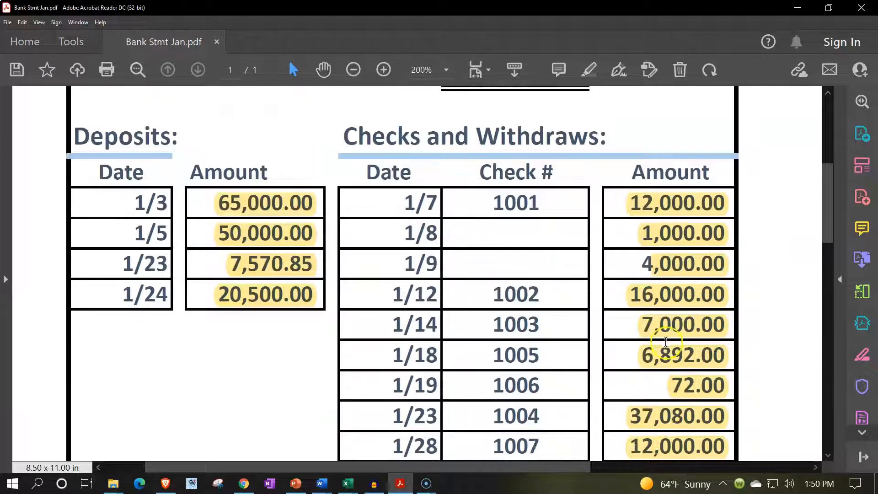
scroll(666, 342, "down", 8)
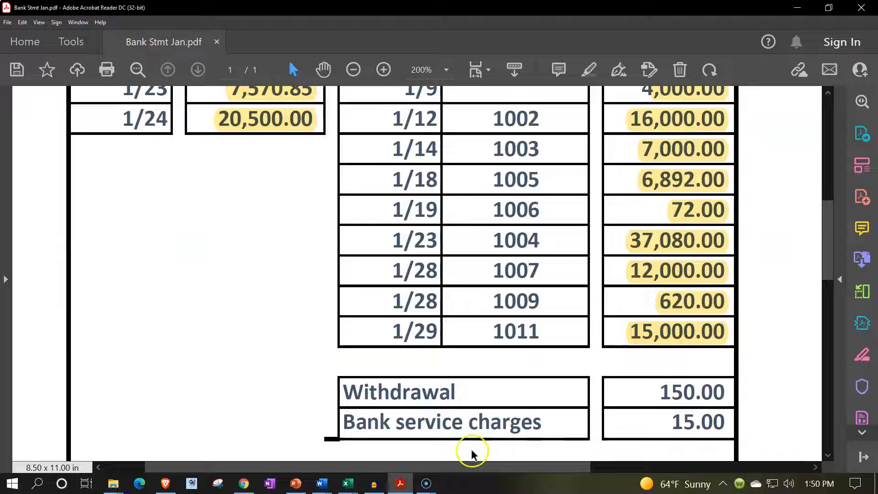
Back in the Excel reconciliation, apply the light blue fill and borders to the Difference rows, HD32:HF33
left_click(401, 484)
scroll(486, 344, "down", 3)
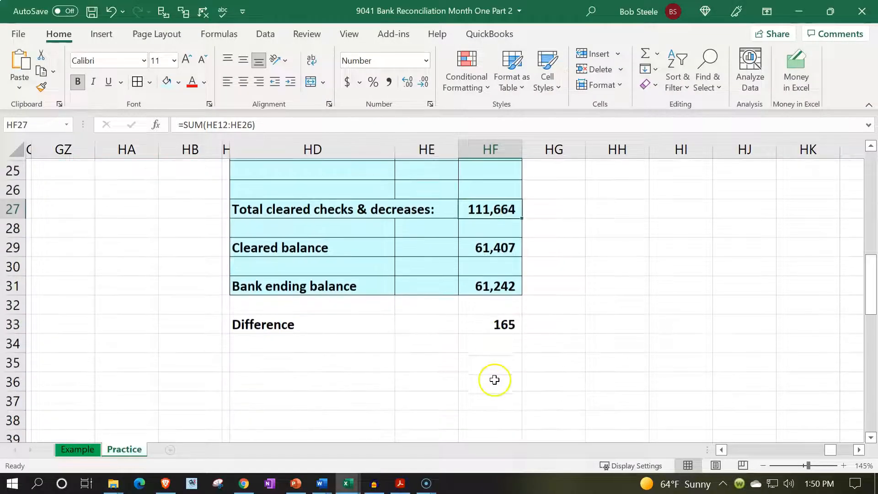
left_click(490, 322)
left_click_drag(343, 303, 471, 320)
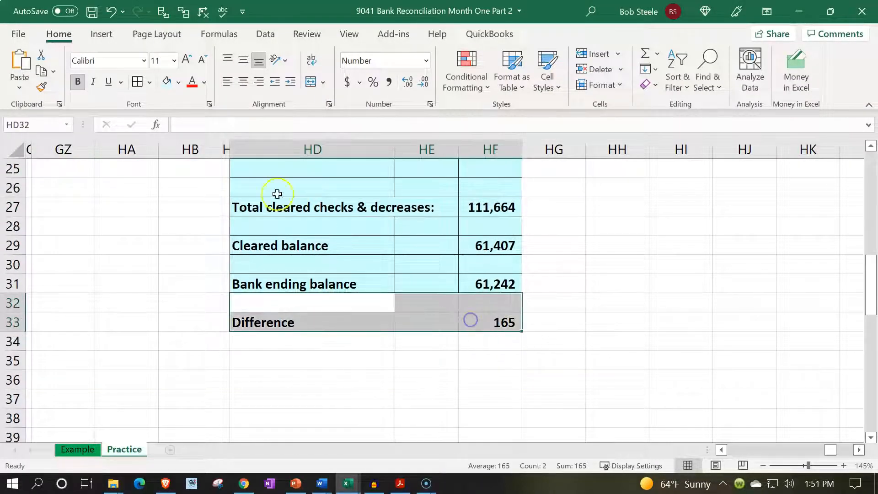
left_click(166, 81)
left_click(137, 81)
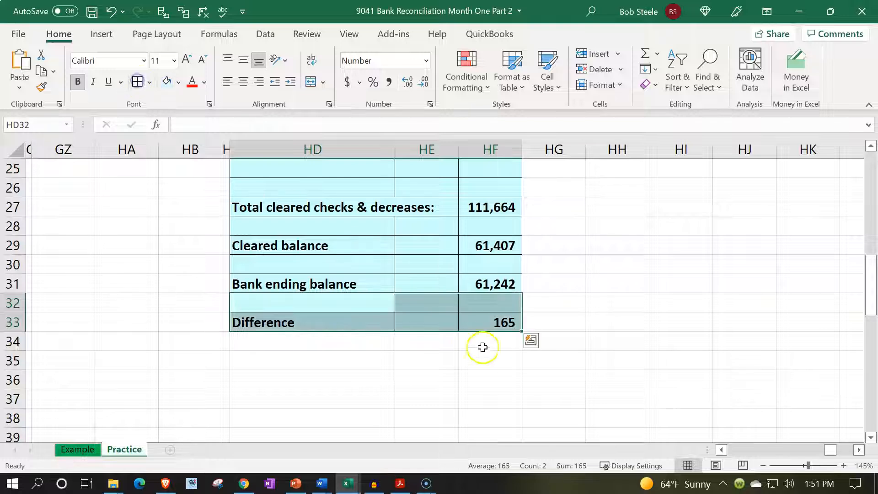
left_click(551, 378)
scroll(602, 306, "up", 8)
left_click(668, 201)
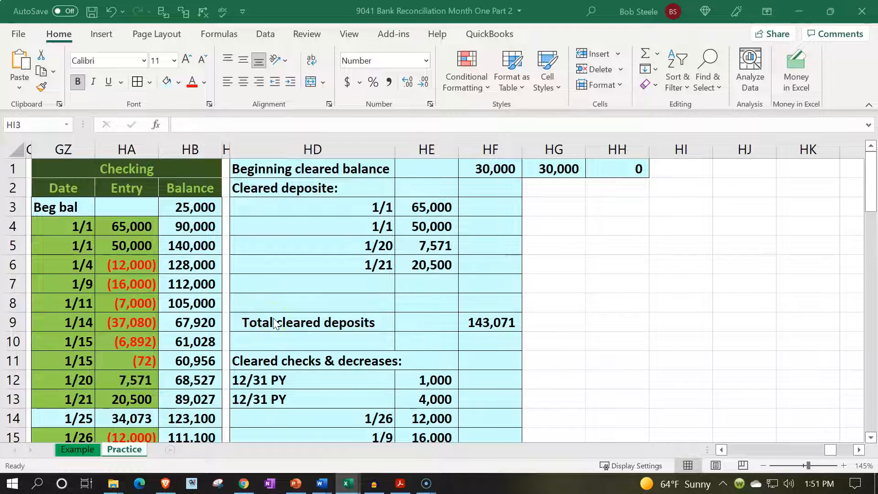
left_click(398, 489)
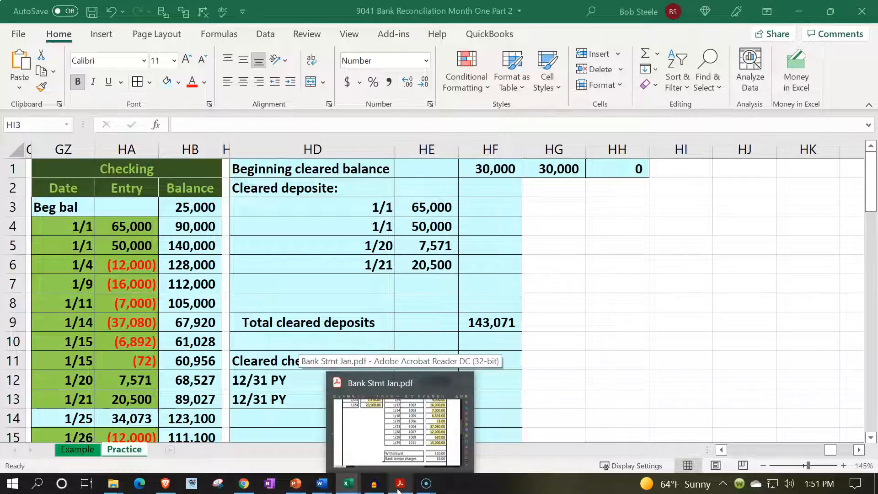
left_click(398, 487)
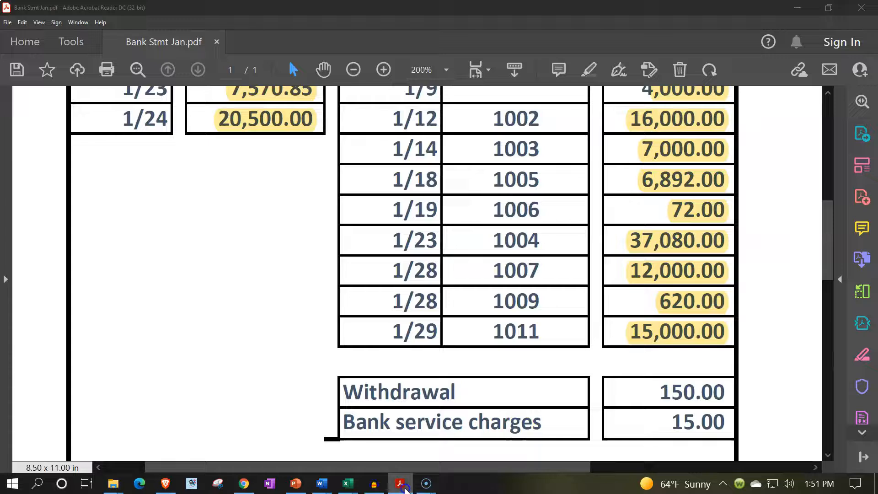
left_click(405, 488)
Insert seven blank columns at HJ:HP ahead of the Balance Sheet and narrow column HI into a thin spacer
left_click(672, 183)
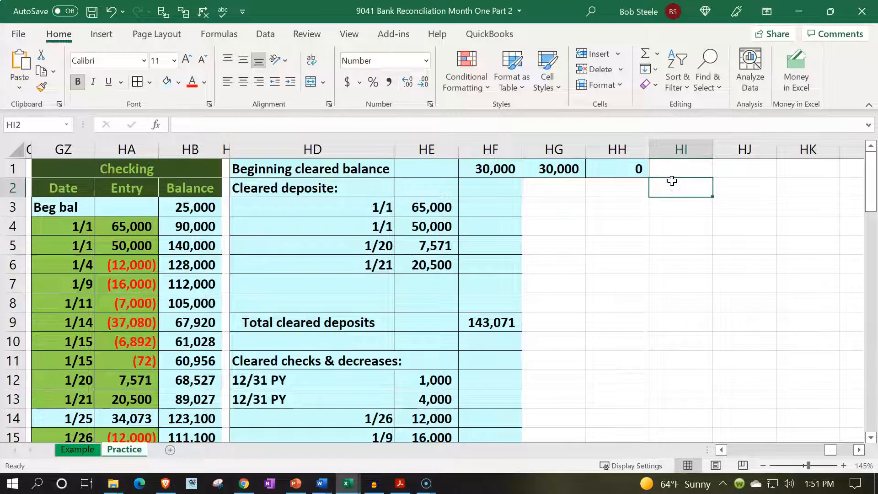
key("Right")
key("Right")
key("Up")
key("Right")
key("Right")
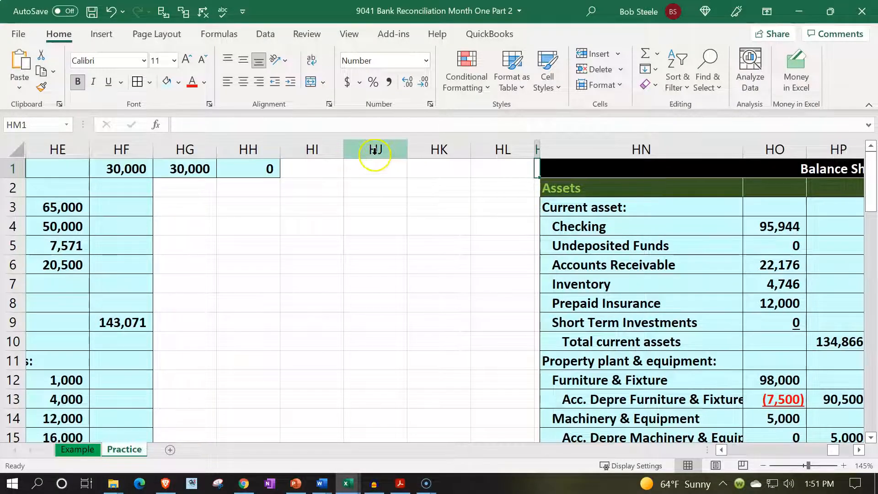
left_click_drag(374, 151, 815, 148)
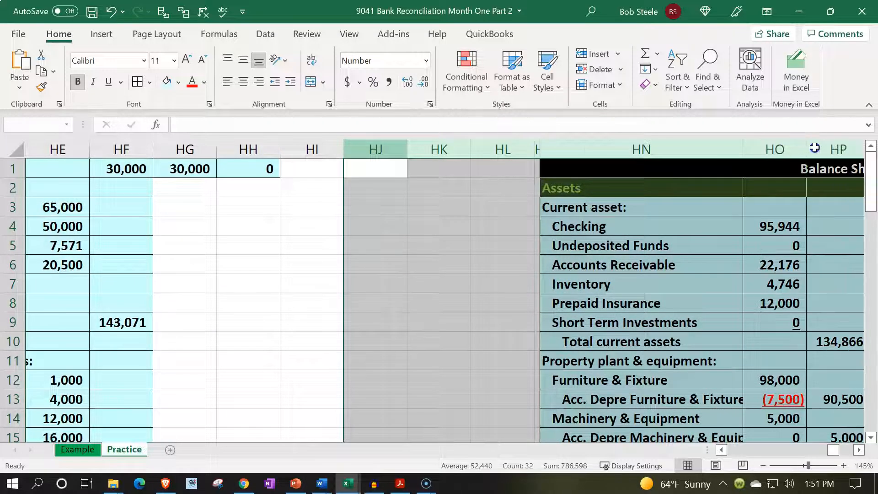
right_click(463, 255)
left_click(501, 126)
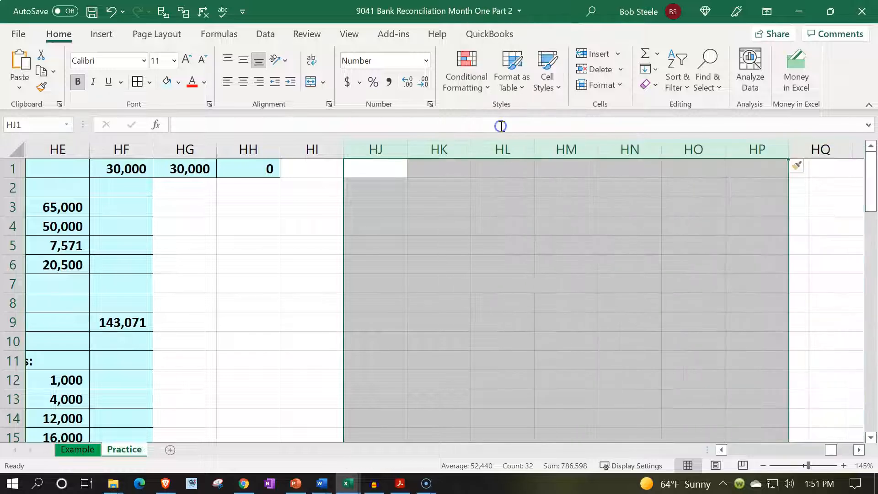
left_click(373, 168)
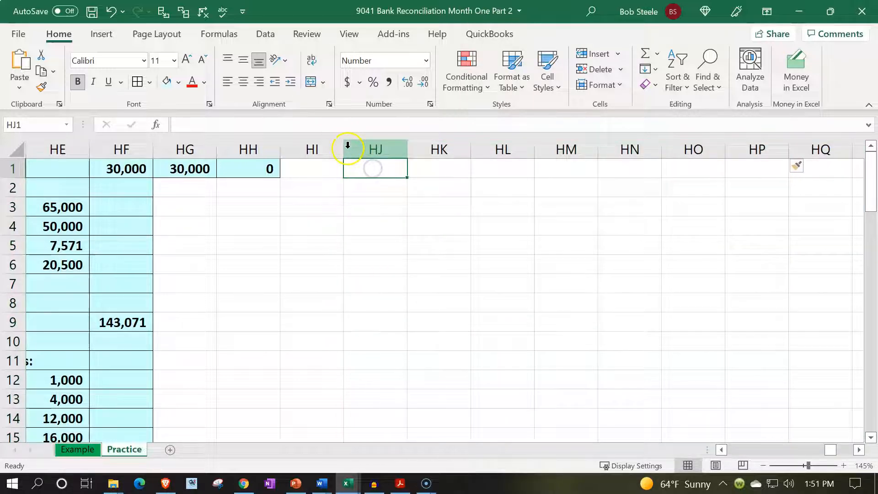
left_click_drag(343, 145, 293, 148)
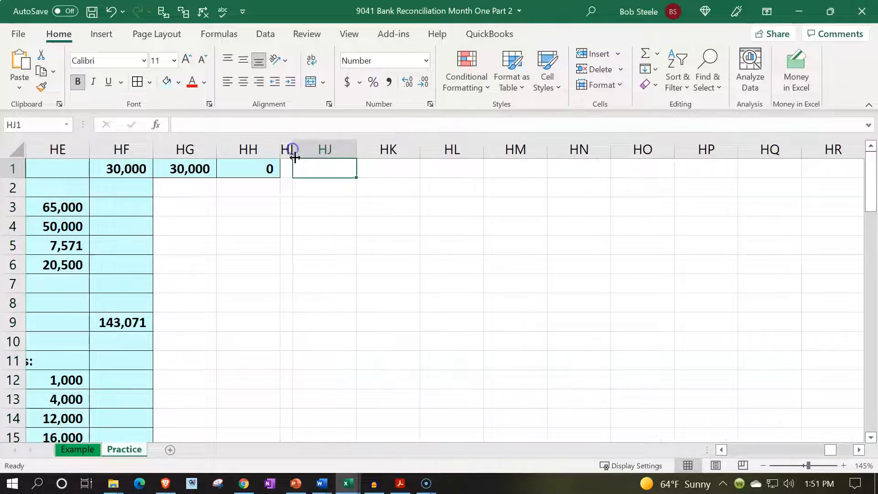
Enter the label Book balance in HJ1 and widen column HJ to fit it
left_click(332, 166)
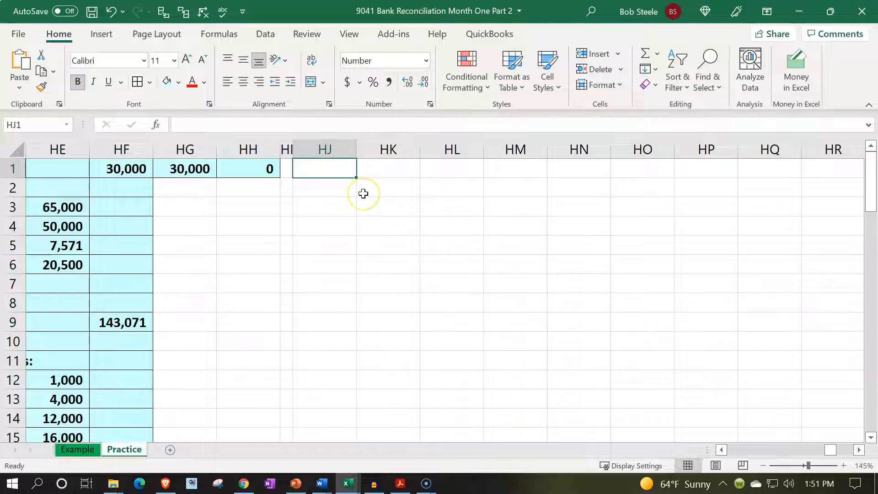
type("Book bala")
key("BackSpace")
key("BackSpace")
type("lance")
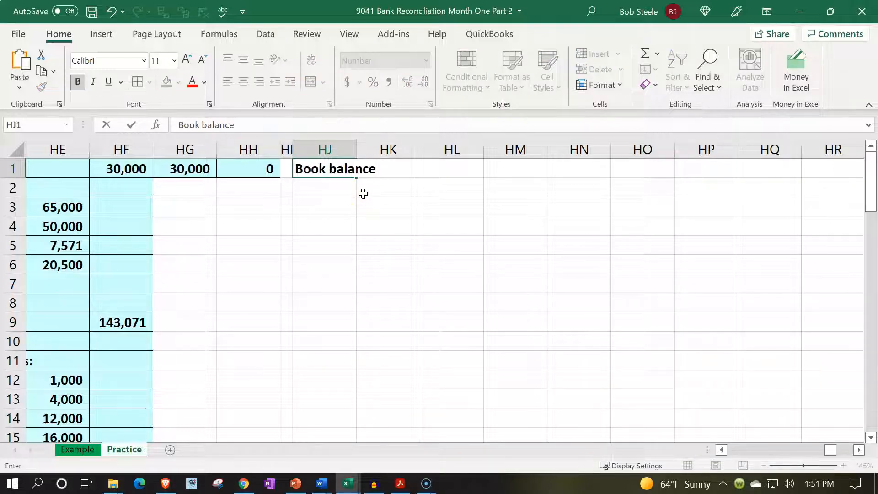
left_click(363, 194)
left_click_drag(356, 145, 396, 138)
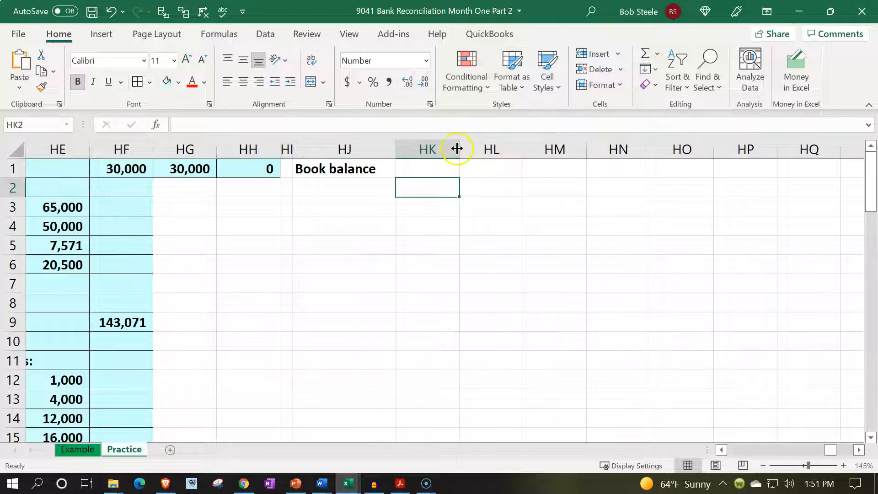
Narrow column HL into a thin spacer, enter the label Bank balance in HM1 and widen column HM to fit it
left_click_drag(524, 147, 466, 160)
left_click(496, 164)
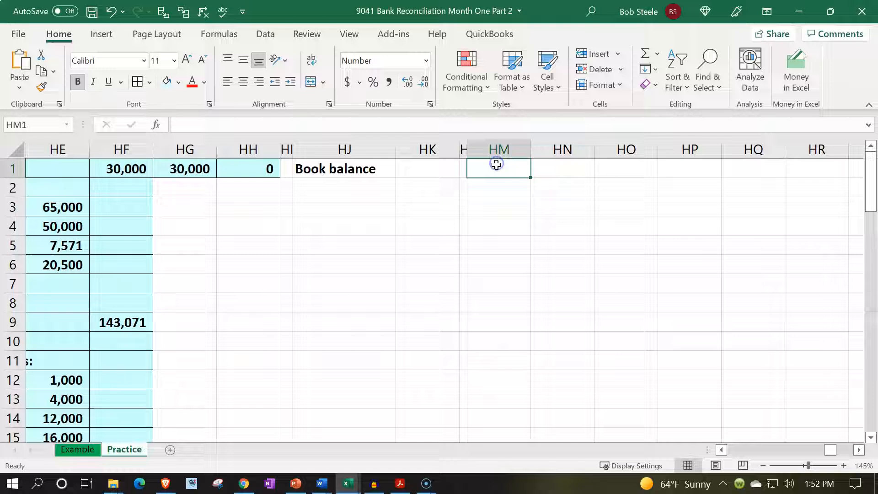
type("Bank")
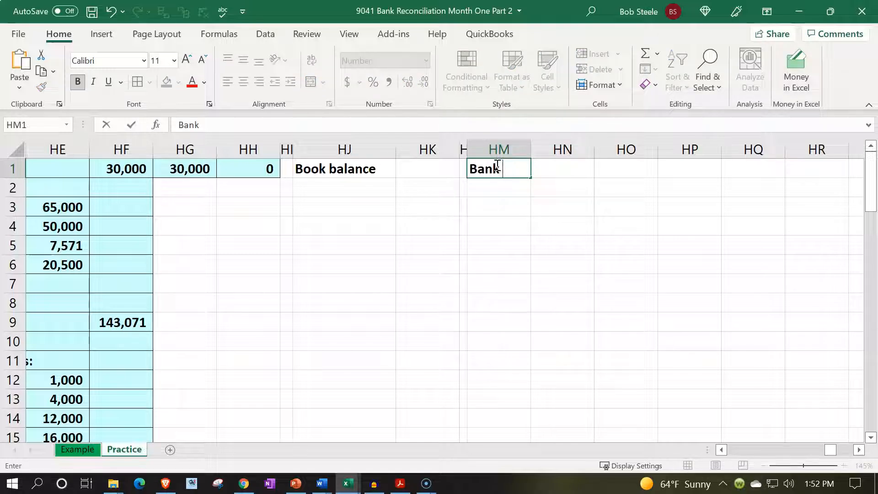
type(" balance")
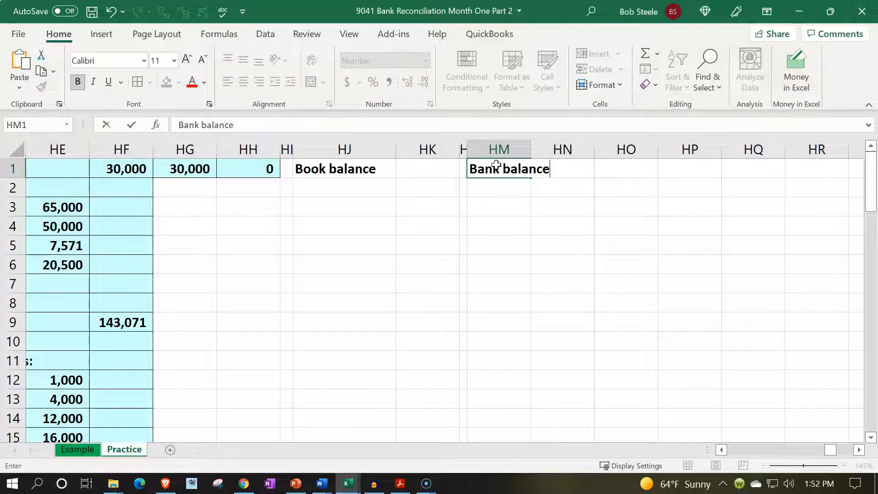
key("Return")
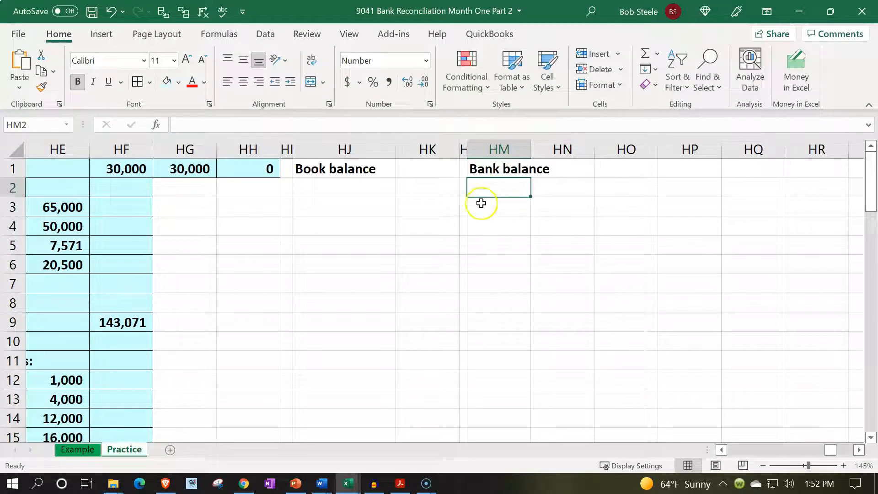
left_click_drag(530, 148, 570, 138)
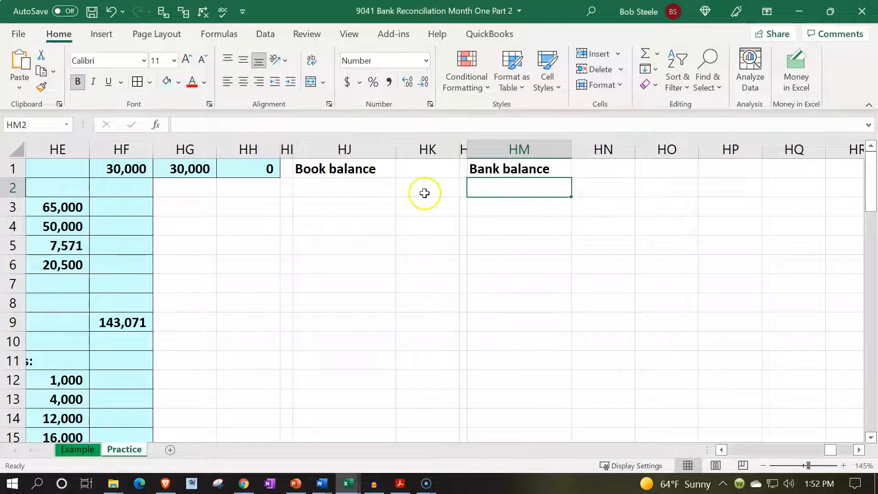
Link the book balance amount in HK1 to the final Checking ledger balance in HB23
left_click(407, 168)
type("=")
key("Down")
key("Down")
key("Down")
key("Down")
key("Down")
key("Down")
key("Down")
key("Down")
key("Down")
key("Down")
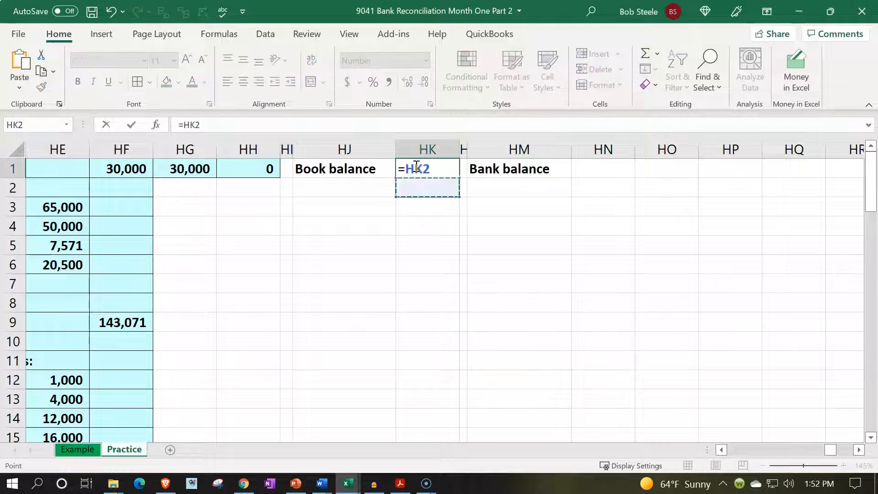
key("Left")
key("Left")
key("Left")
key("Left")
key("Left")
key("Left")
key("Left")
key("Left")
key("Left")
key("Left")
key("Left")
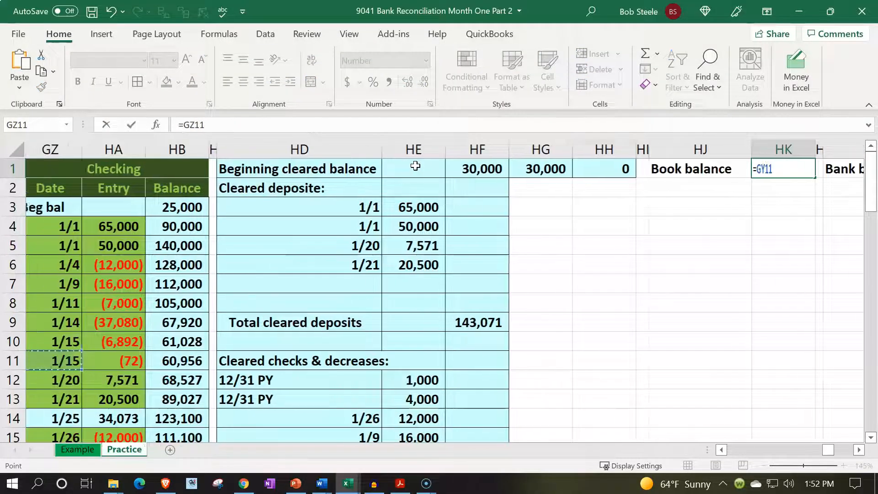
key("Left")
key("Down")
key("Down")
key("Down")
key("Down")
key("Down")
key("Down")
key("Down")
key("Down")
key("Down")
key("Down")
key("Down")
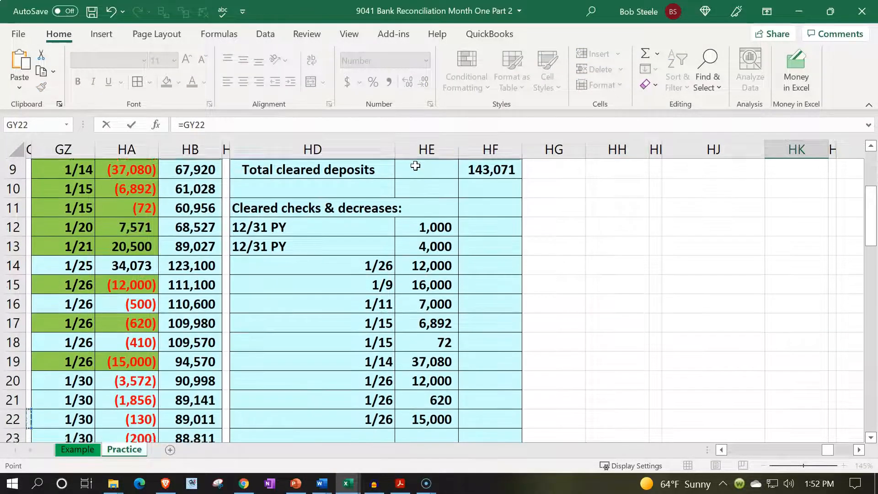
key("Down")
key("Down")
key("Down")
key("Down")
key("Right")
key("Right")
key("Up")
key("Up")
key("Up")
key("Right")
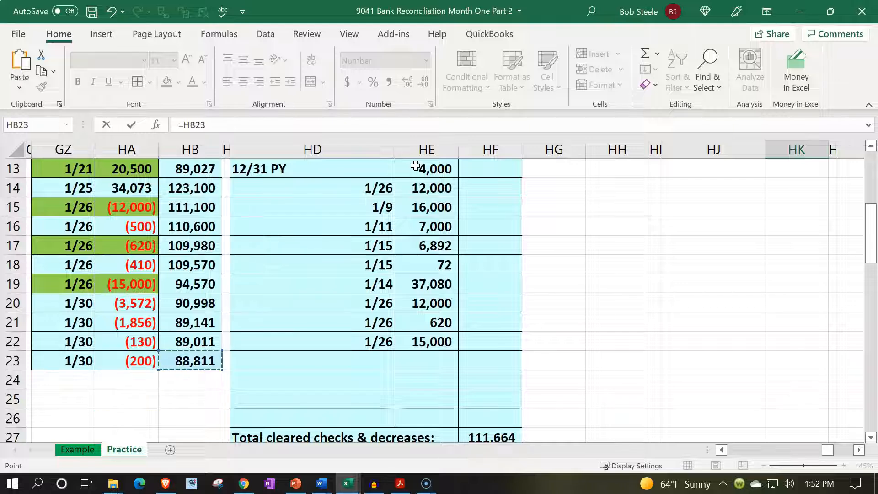
key("Return")
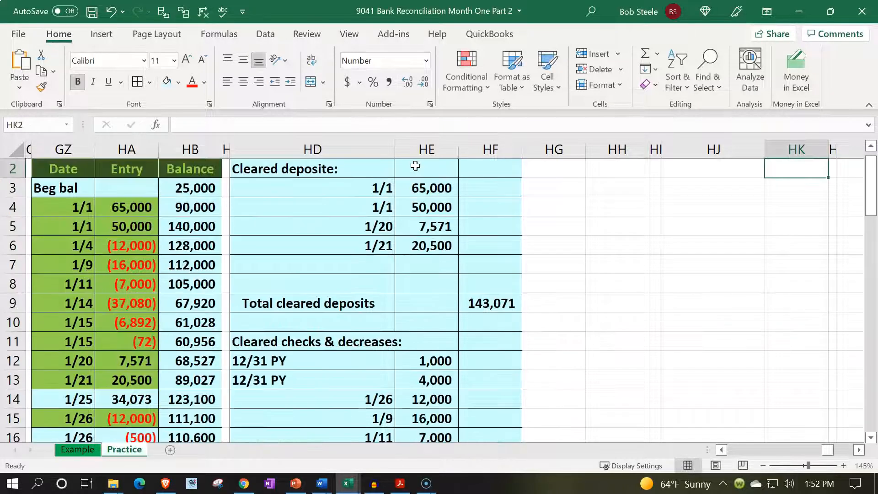
Look up the January 31 balance on the bank statement PDF and enter 61,242 beside Bank balance in HN1 of the Excel sheet
key("Up")
key("Right")
key("Right")
key("Right")
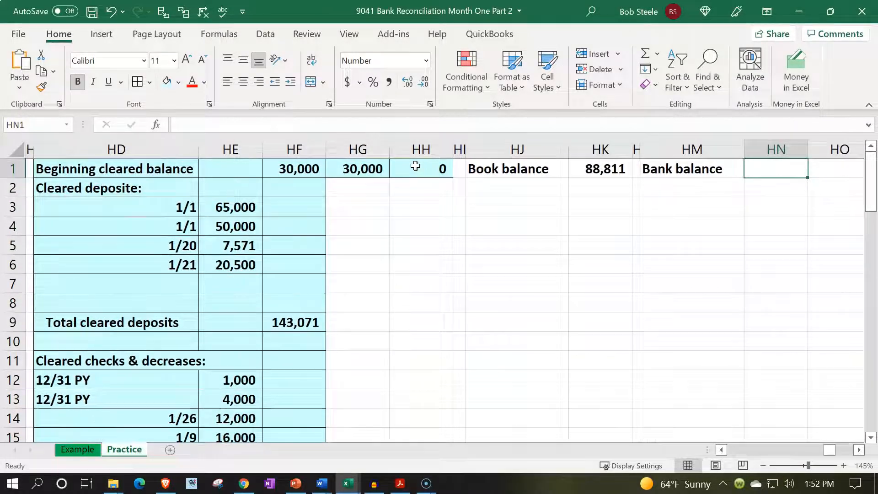
left_click(401, 482)
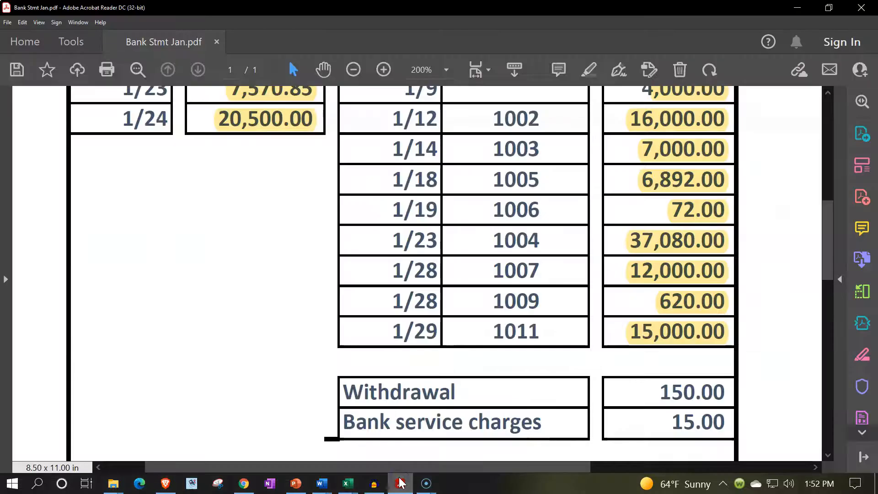
scroll(339, 320, "up", 6)
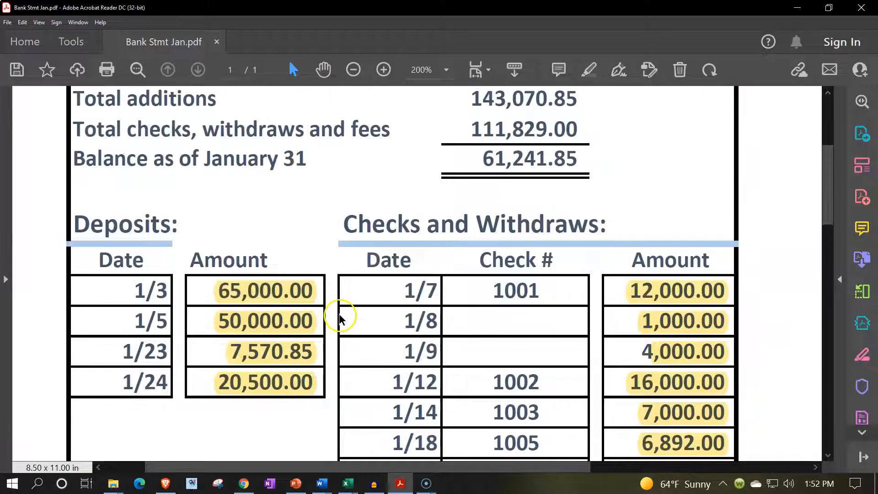
scroll(471, 265, "up", 2)
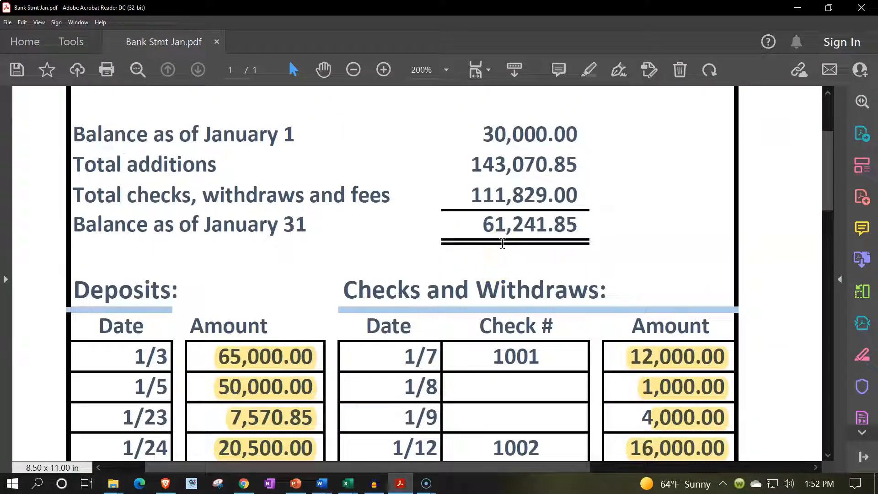
left_click(347, 484)
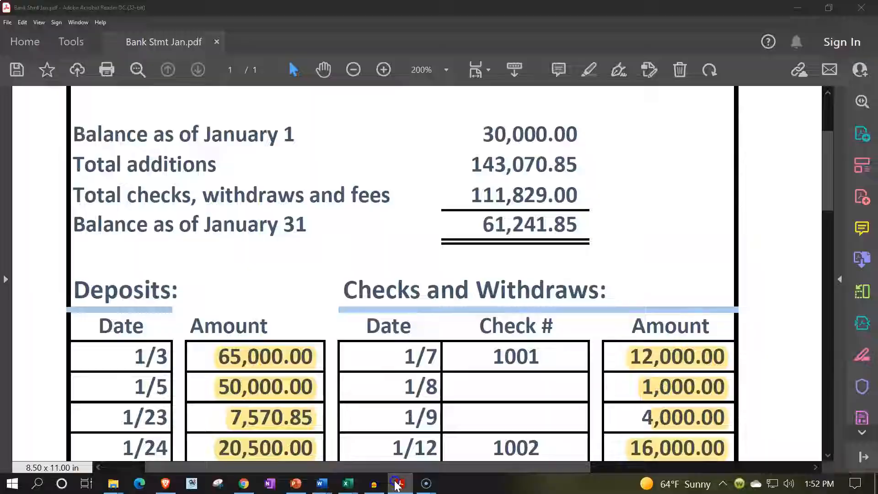
left_click(557, 248)
left_click(760, 167)
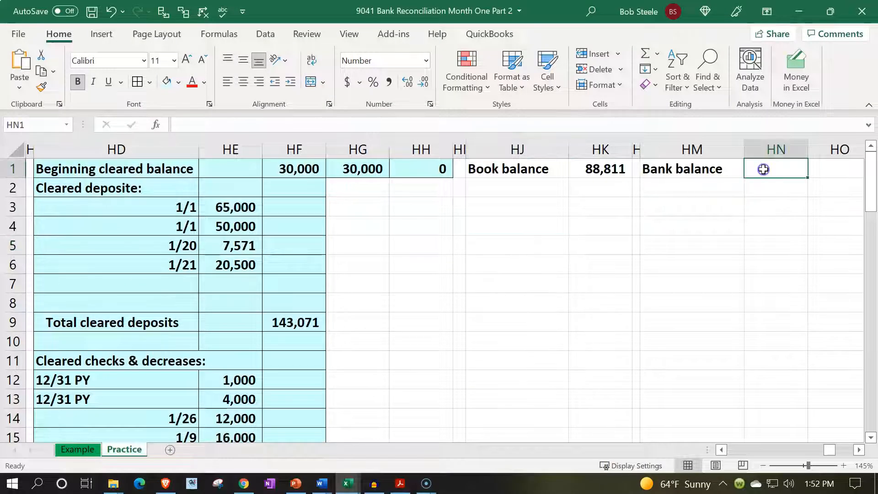
type("61,242")
key("Return")
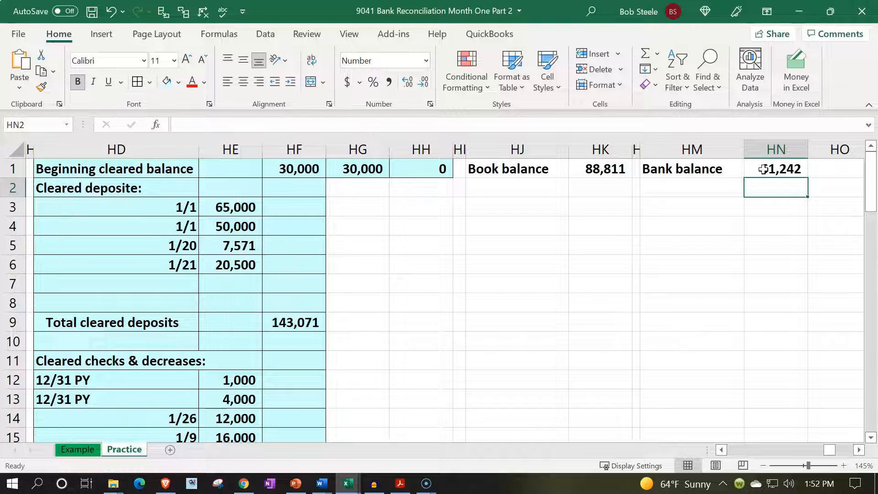
Switch to the bank statement PDF and examine the unhighlighted items below the list of checks
key("Left")
key("Left")
key("Left")
key("Left")
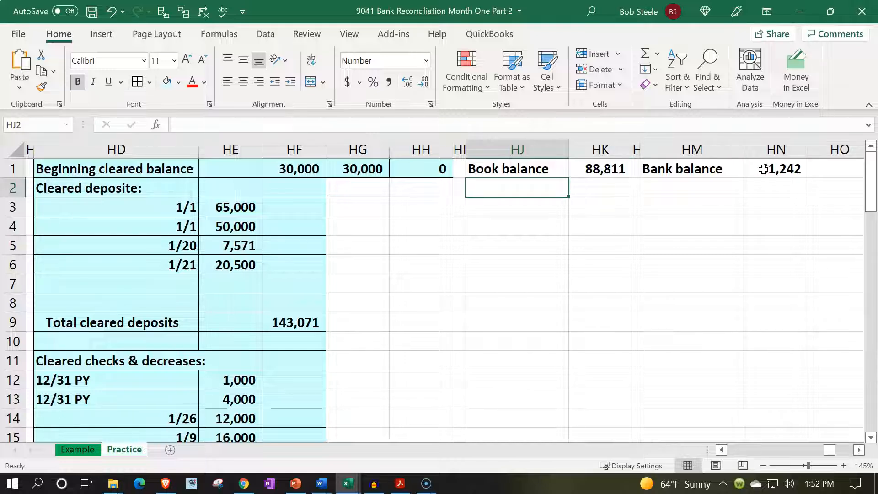
left_click(400, 483)
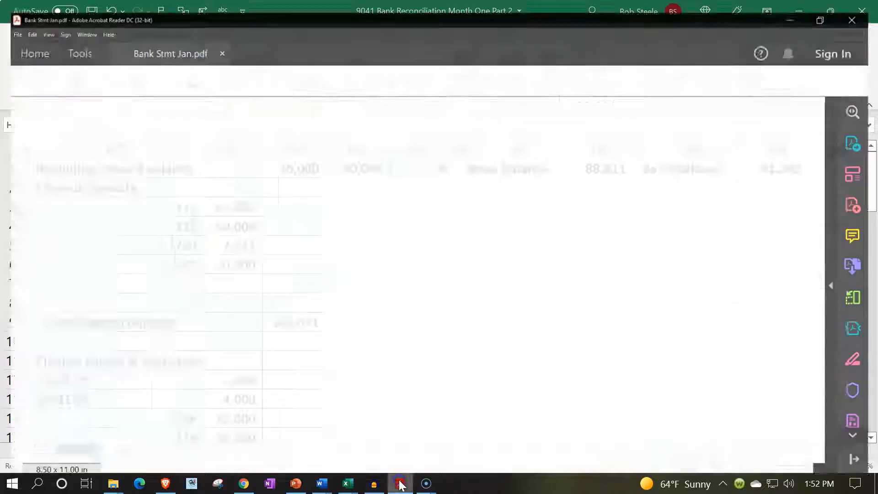
scroll(524, 353, "down", 10)
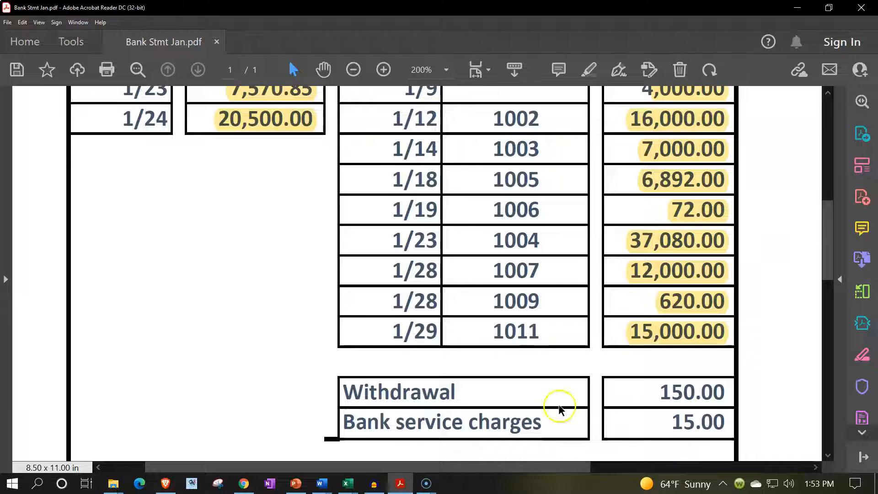
left_click(641, 424)
left_click(401, 486)
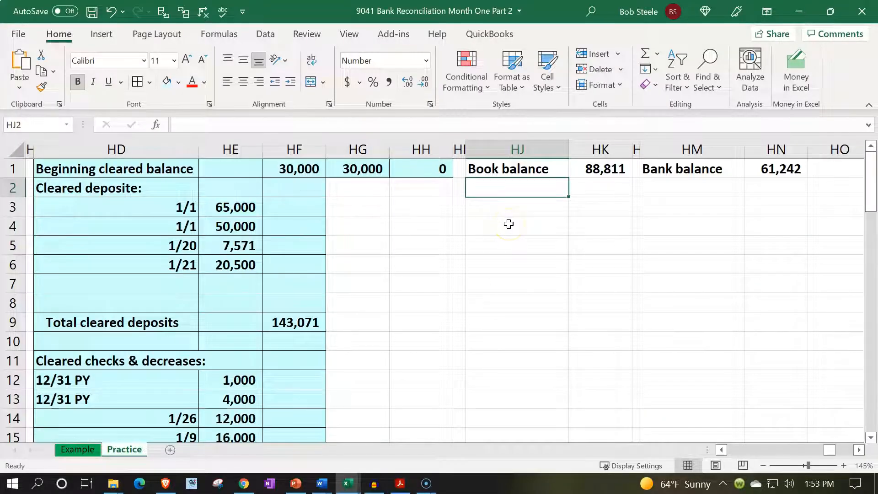
Back in Excel, enter the heading Checks & decreases: in HJ2 with Withdrawal and Service charges beneath it in HJ3 and HJ4
type("With")
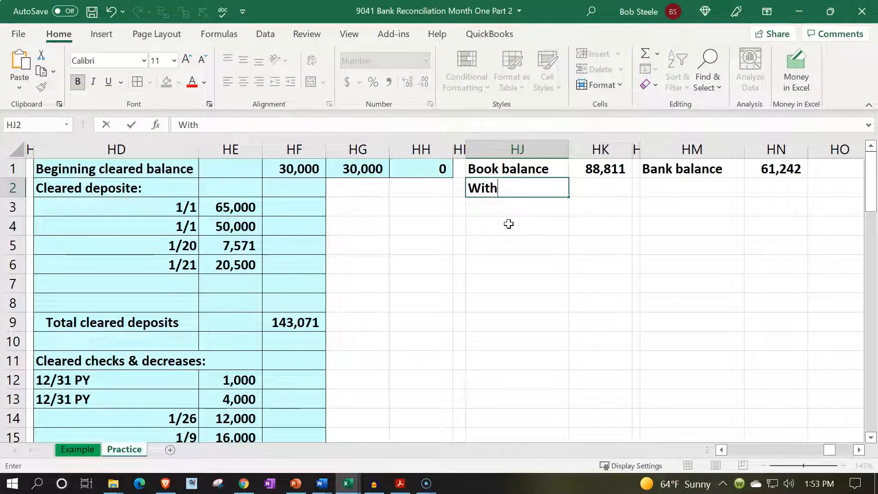
key("BackSpace")
key("BackSpace")
key("BackSpace")
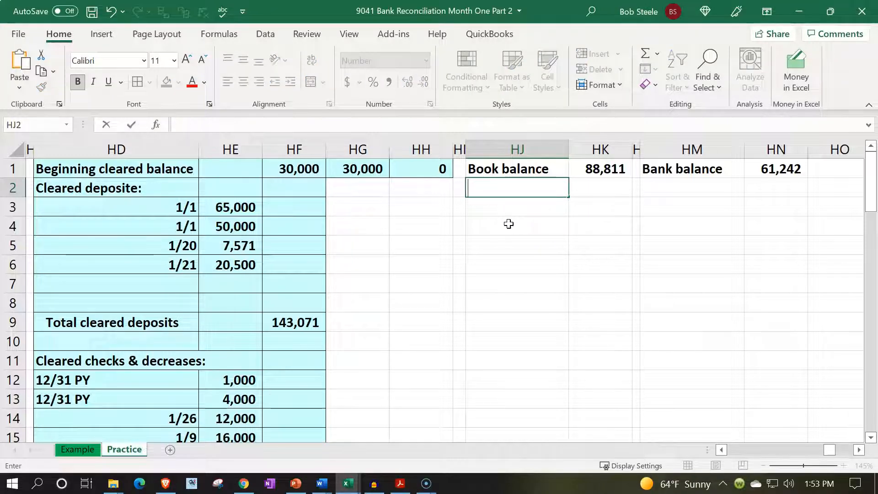
type("Chec")
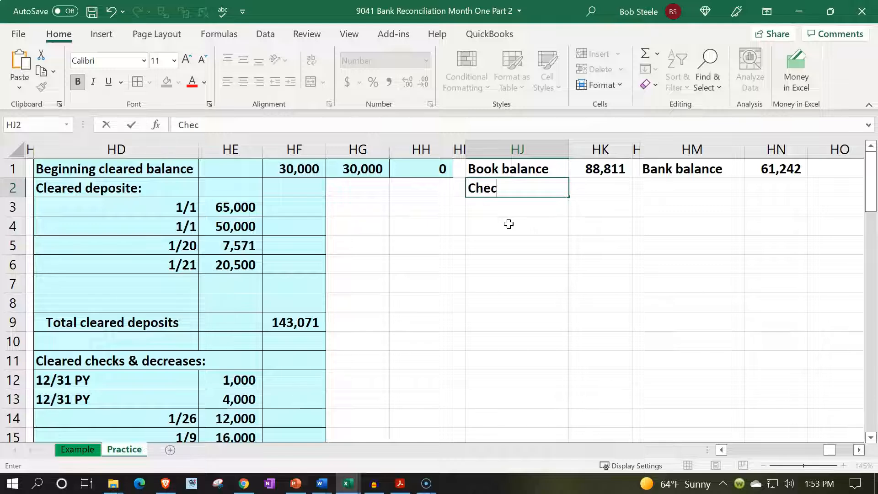
type("ks & decreases:")
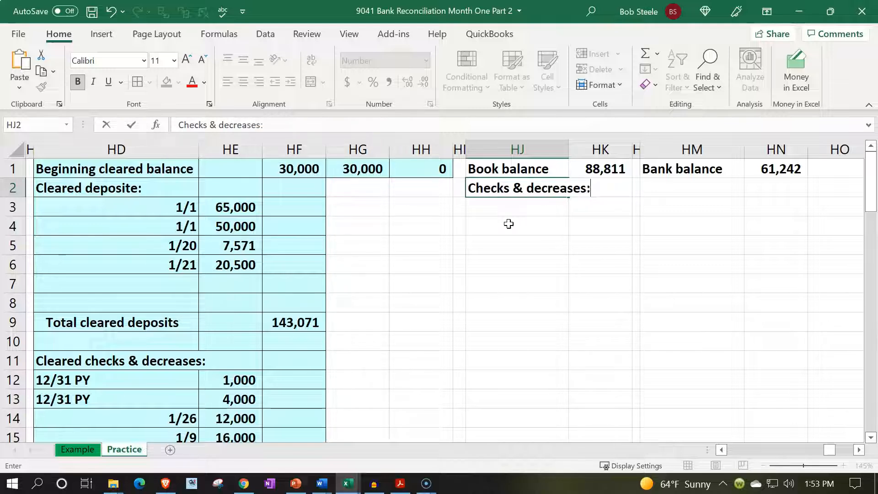
key("Return")
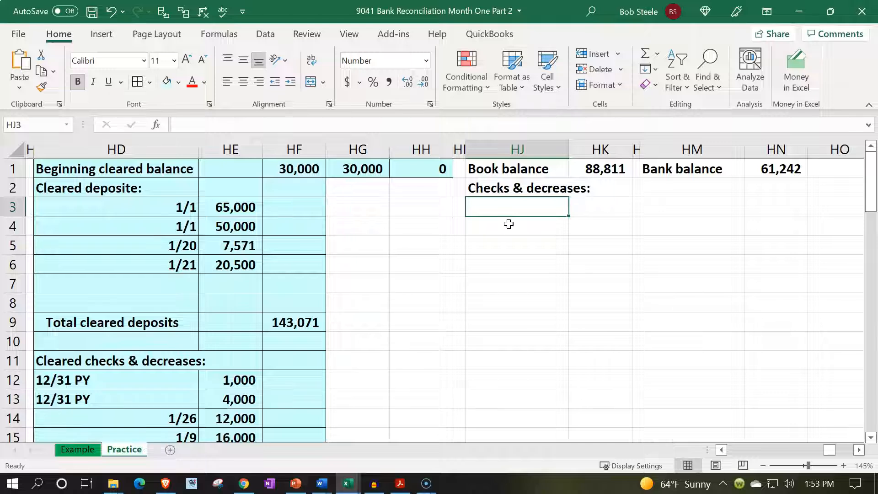
type("Withdrawal")
key("Return")
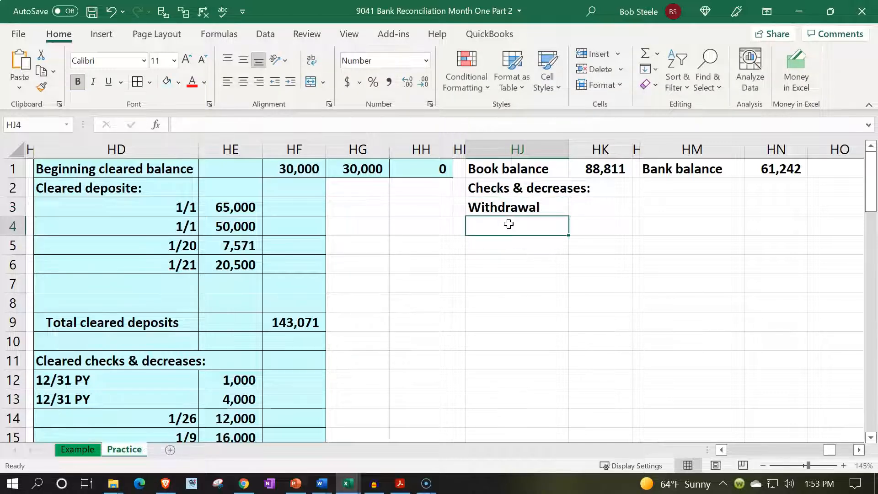
type("Service charges")
key("Tab")
key("Up")
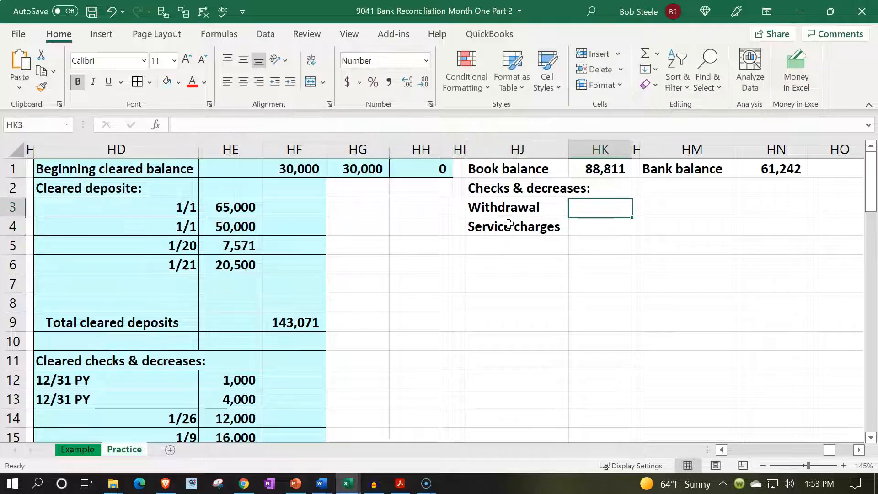
Check the amounts on the bank statement PDF and enter 150 for the withdrawal in HK3 and 15 for service charges in HK4
left_click(399, 484)
left_click(399, 483)
type("150")
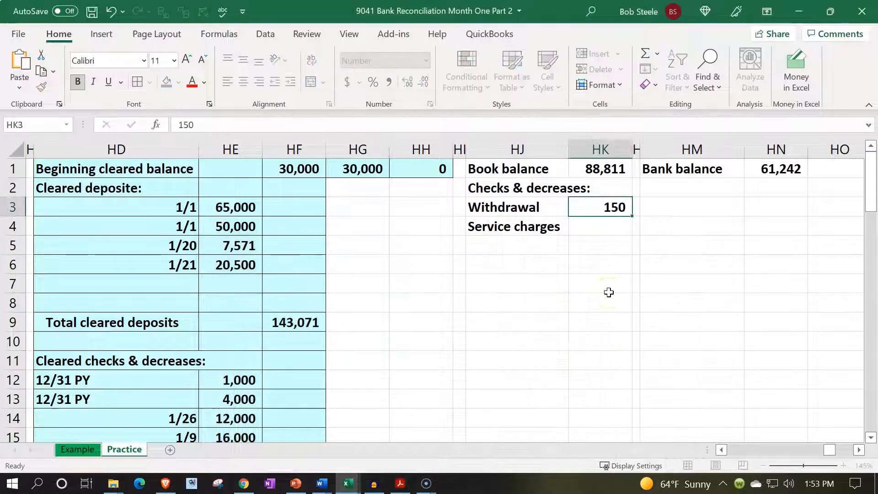
key("Return")
type("15")
key("Return")
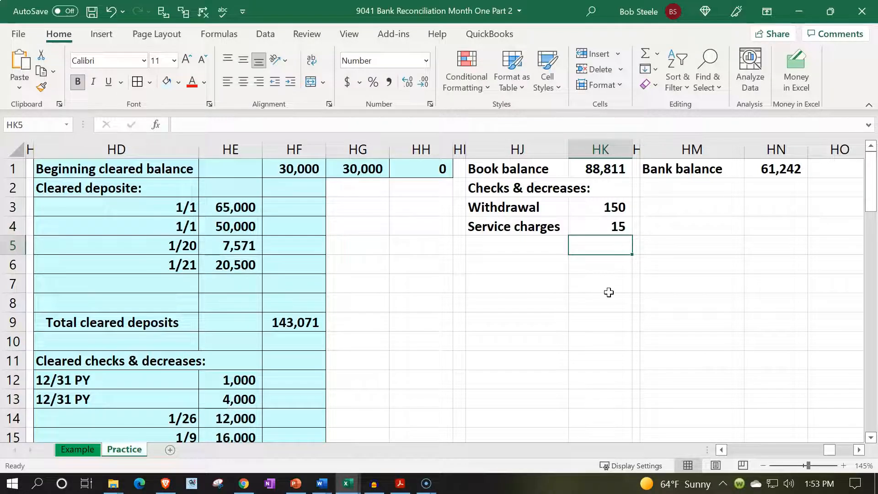
Enter the label Total checks & decreases in HJ7 and autofit column HJ to its text
key("Left")
key("Down")
key("Down")
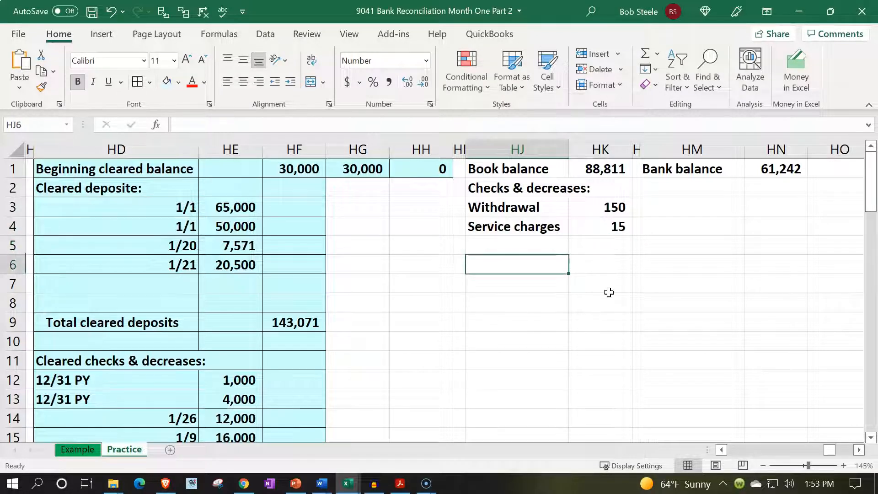
type("Total checks")
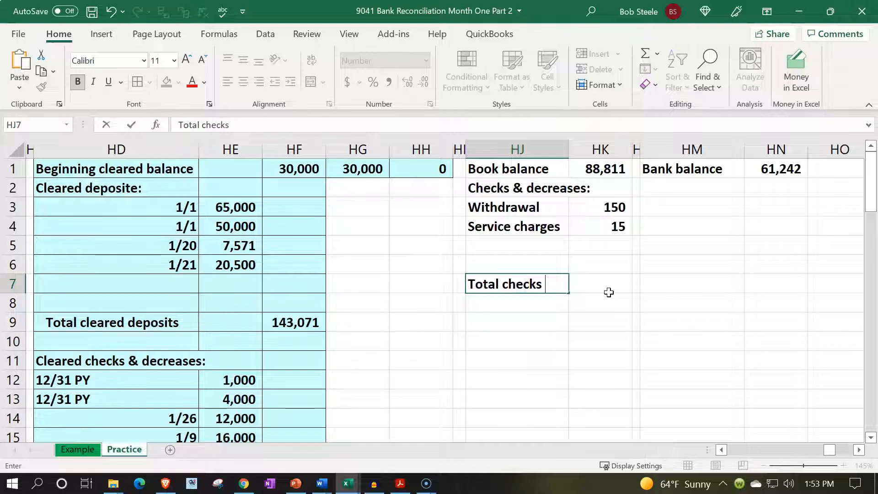
type(" & decreases")
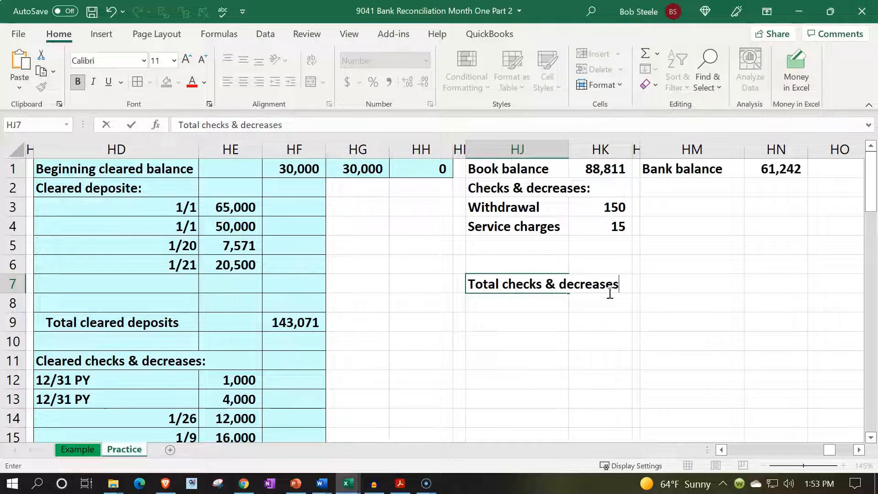
key("Return")
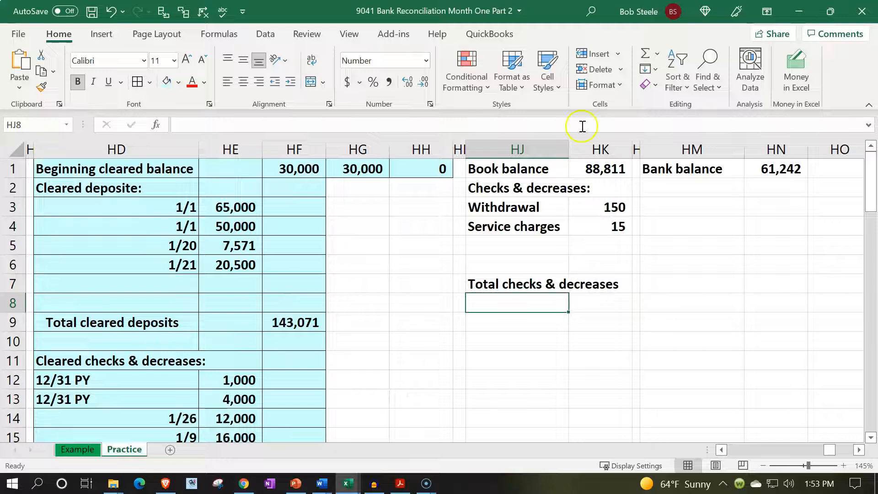
double_click(570, 142)
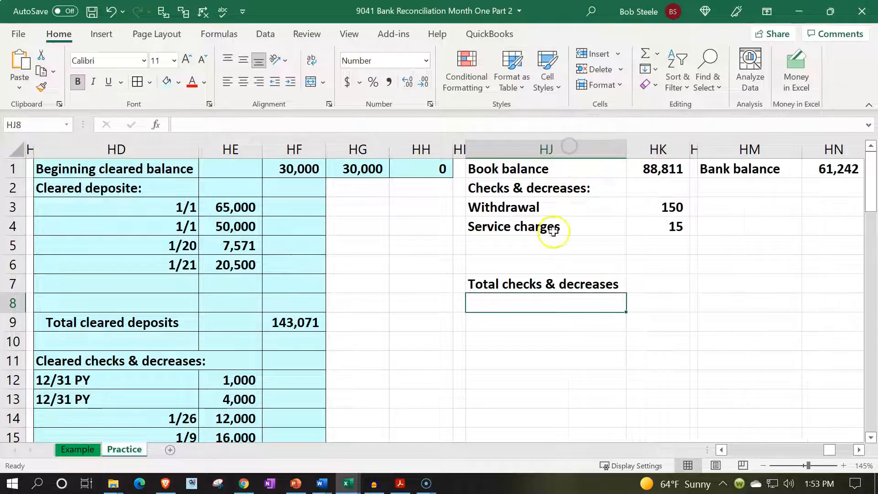
Indent the Total checks & decreases label in HJ7 and sum HK3 through HK6 in HK7
left_click(535, 280)
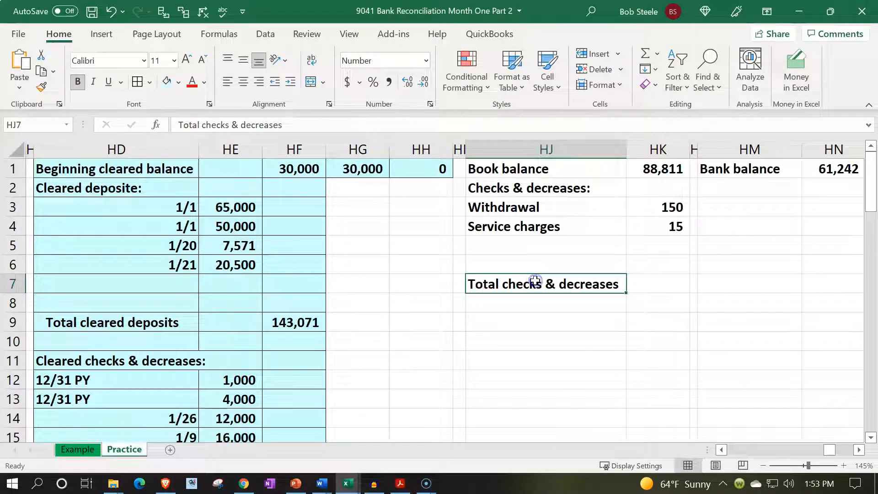
left_click(290, 81)
left_click(658, 279)
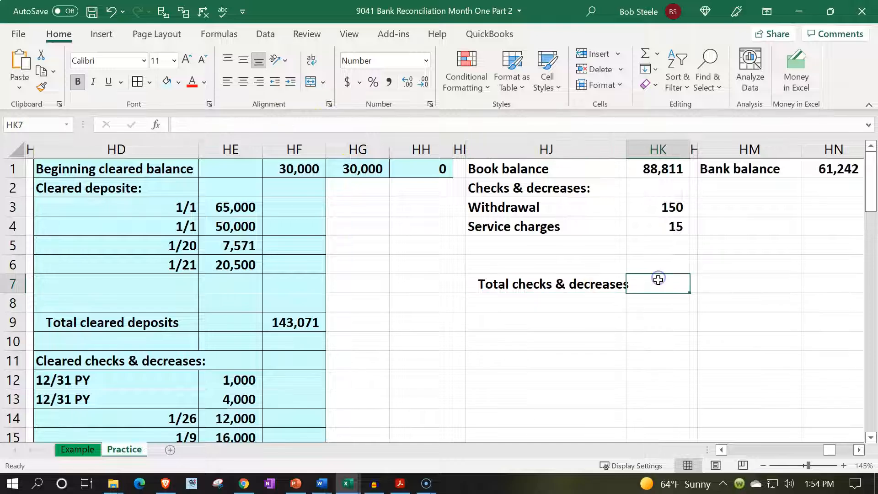
type("=sum(")
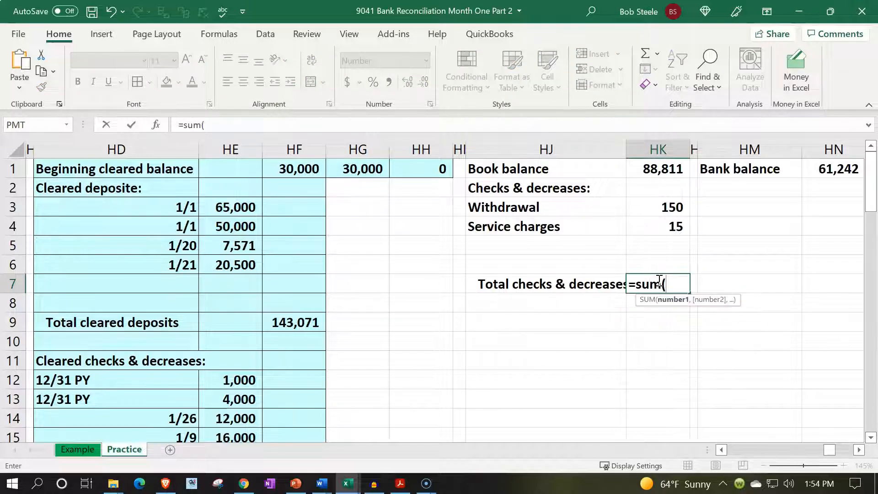
key("Up")
key("shift+Up")
key("shift+Up")
key("shift+Up")
key("Return")
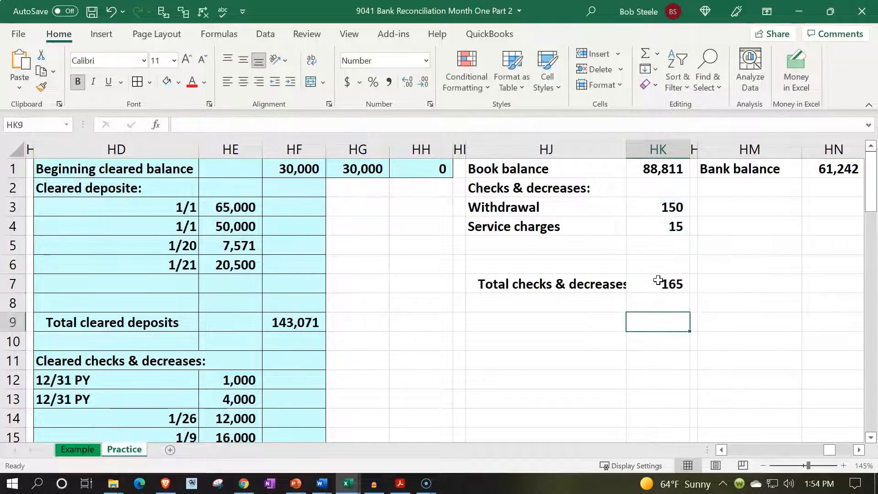
Enter the label Adjusted book balance in HJ13
key("Down")
key("Down")
key("Down")
key("Down")
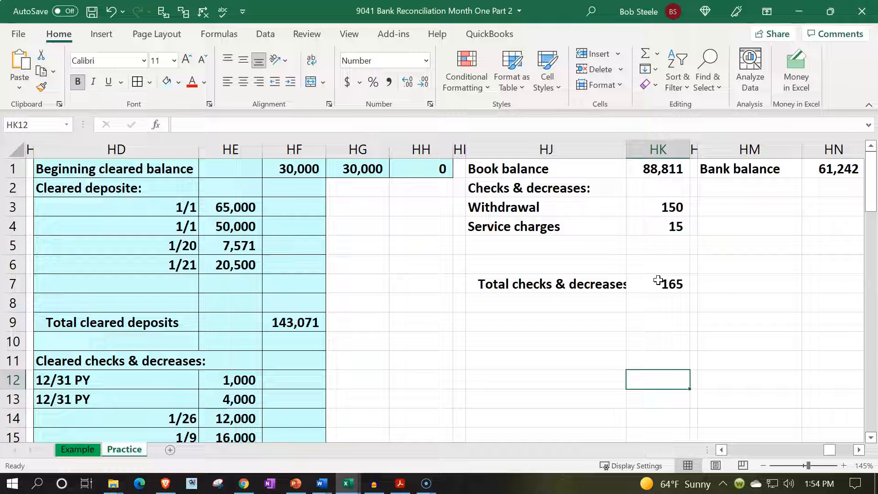
key("Left")
key("Down")
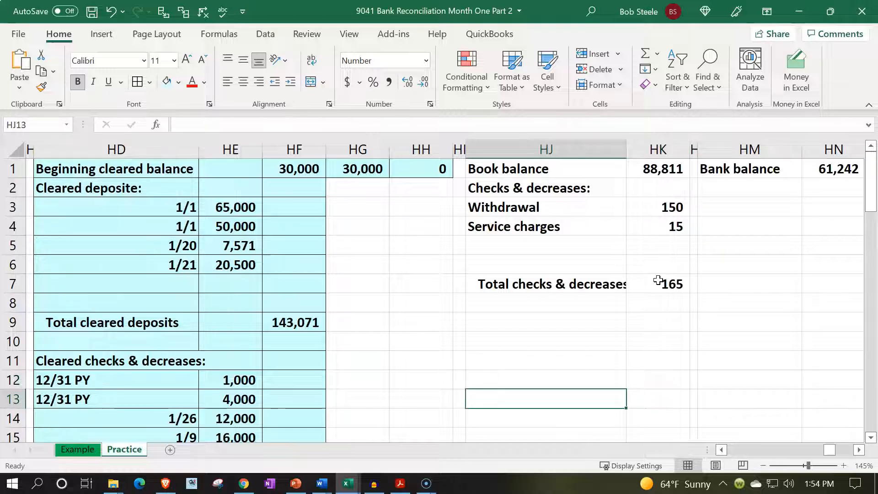
type("Ad")
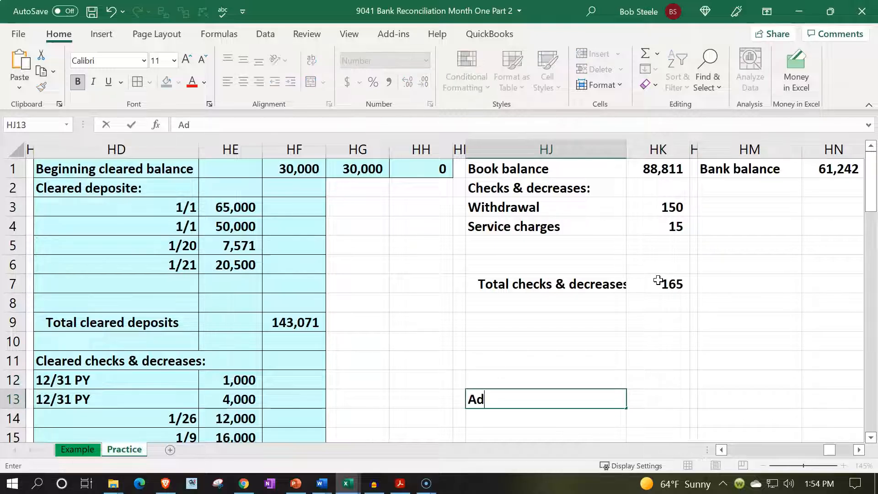
type("justed book ")
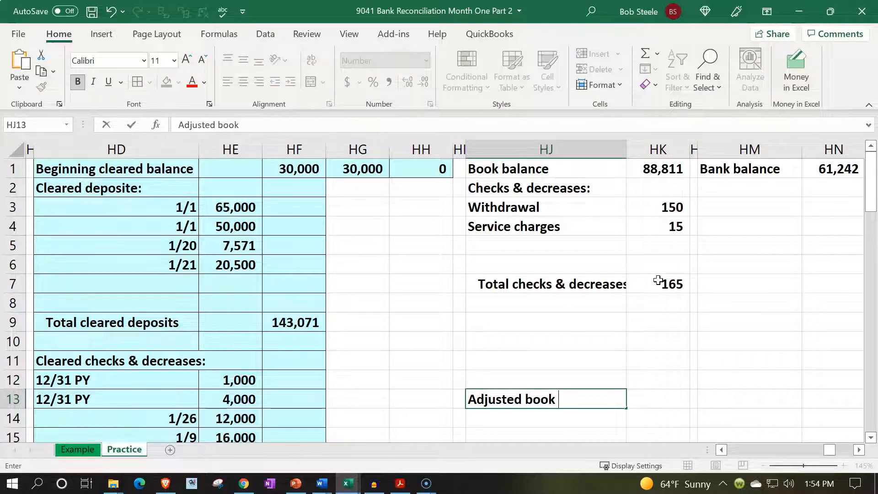
type("balance")
key("Right")
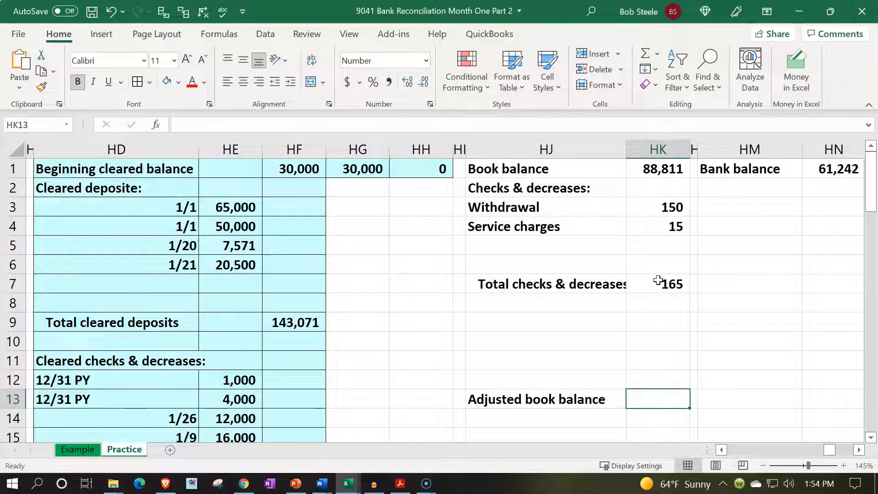
Calculate the adjusted book balance in HK13 with the formula =HK1-HK7
type("=")
key("Up")
key("Up")
key("Up")
key("Up")
key("Up")
key("Up")
key("Up")
key("Up")
key("Up")
key("Up")
key("Up")
key("Up")
type("-")
key("Up")
key("Up")
key("Up")
key("Up")
key("Up")
key("Up")
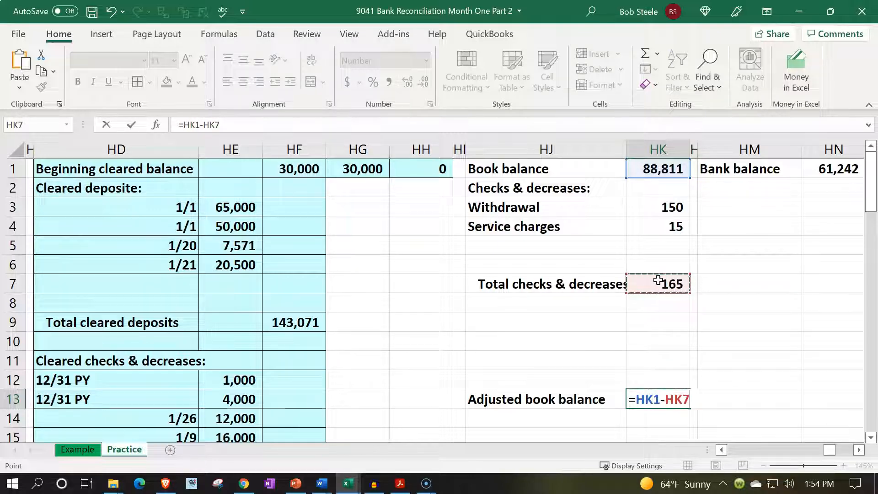
key("Return")
Enter the heading Outstanding checks & decreases: in HM2 under Bank balance and autofit column HM to it
key("Left")
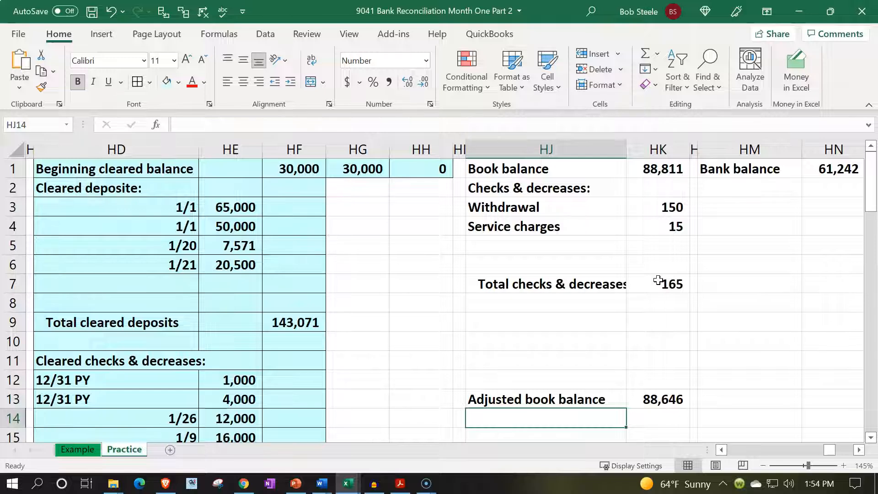
key("Right")
key("Right")
key("Right")
key("Up")
key("Up")
key("Up")
key("Up")
key("Up")
key("Up")
key("Up")
key("Up")
key("Up")
key("Right")
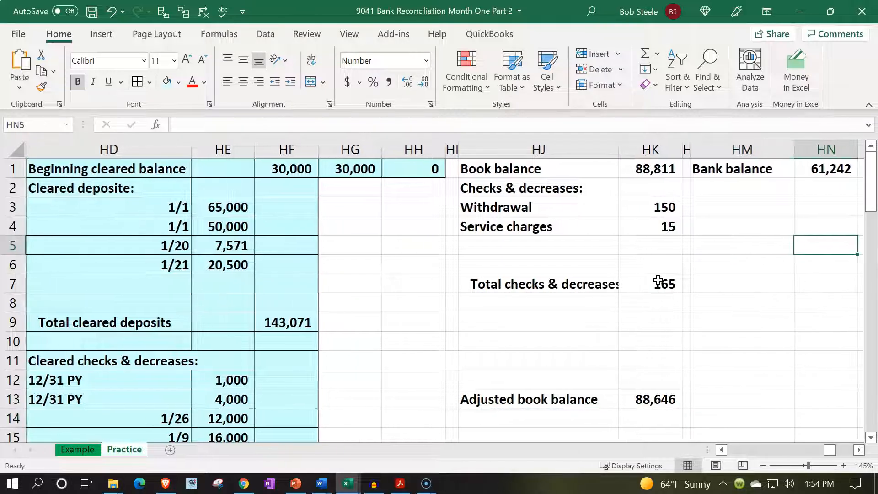
key("Right")
key("Up")
key("Up")
key("Up")
key("Left")
key("Left")
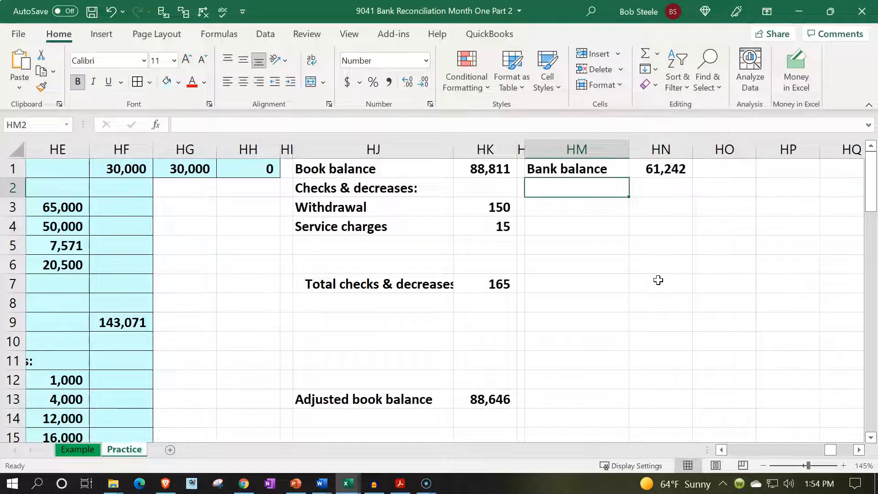
type("Outstanding checks & decreases")
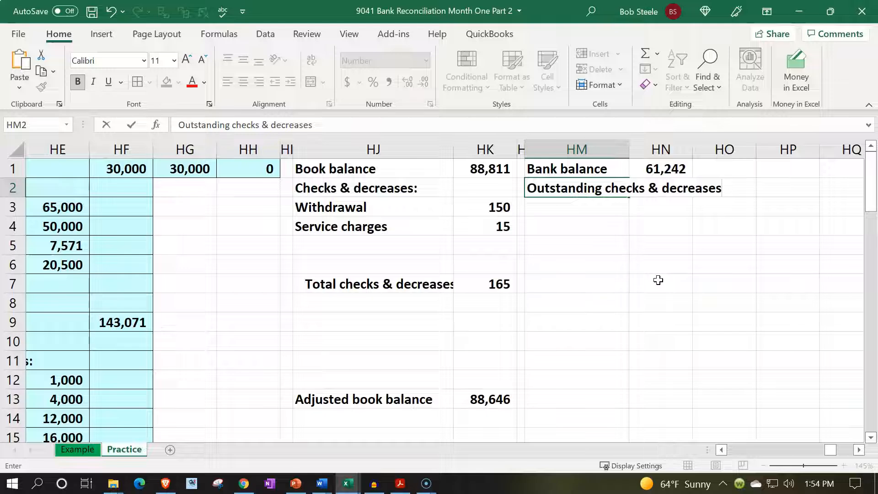
key("Return")
left_click(608, 188)
key("F2")
key("Return")
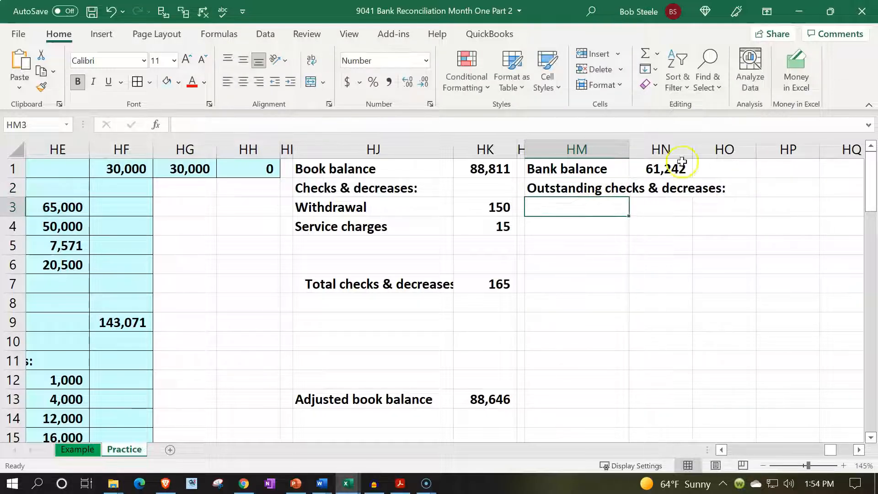
double_click(629, 149)
Examine the entries in the Checking register in columns GZ and HA that are not highlighted green as cleared
key("Left")
key("Left")
key("Left")
key("Left")
key("Left")
key("Left")
key("Left")
key("Left")
key("Left")
key("Left")
key("Left")
key("Left")
key("Left")
key("Left")
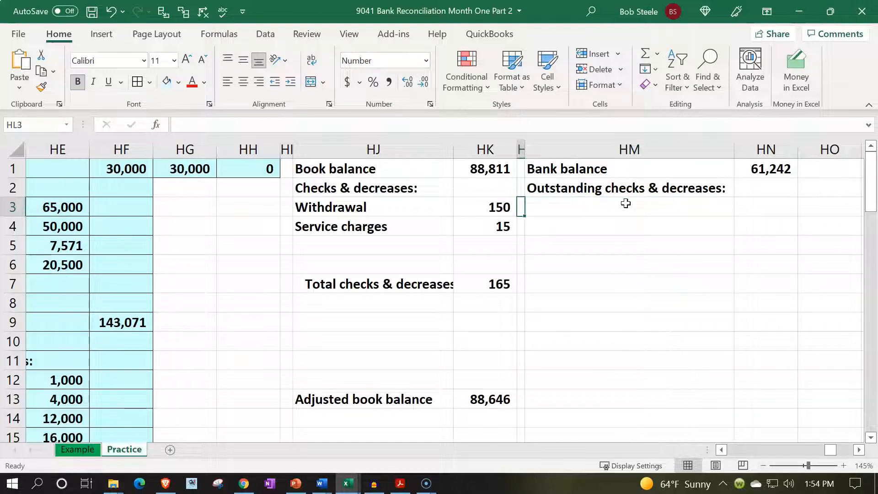
key("Left")
key("Down")
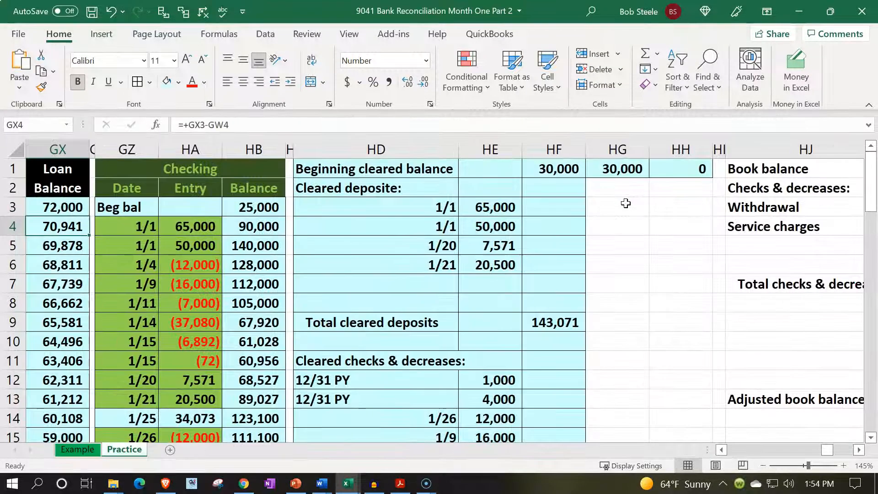
scroll(388, 285, "down", 3)
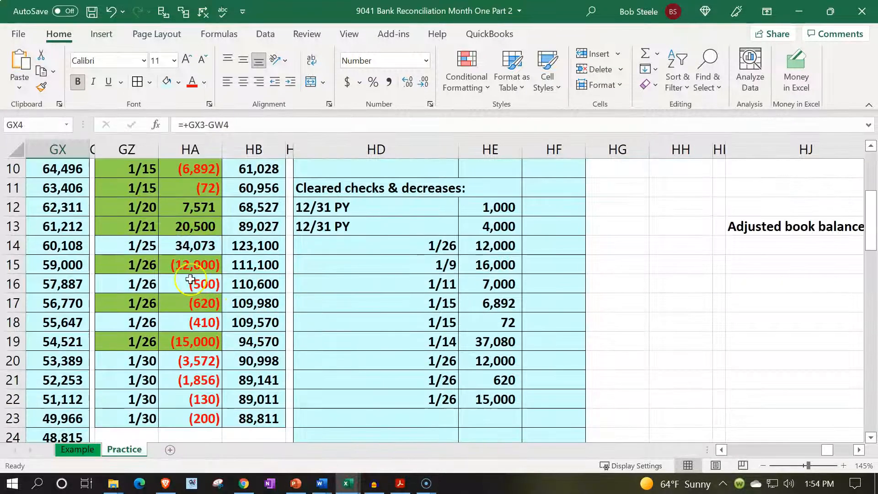
left_click_drag(150, 247, 171, 247)
left_click_drag(151, 284, 171, 286)
scroll(167, 319, "down", 1)
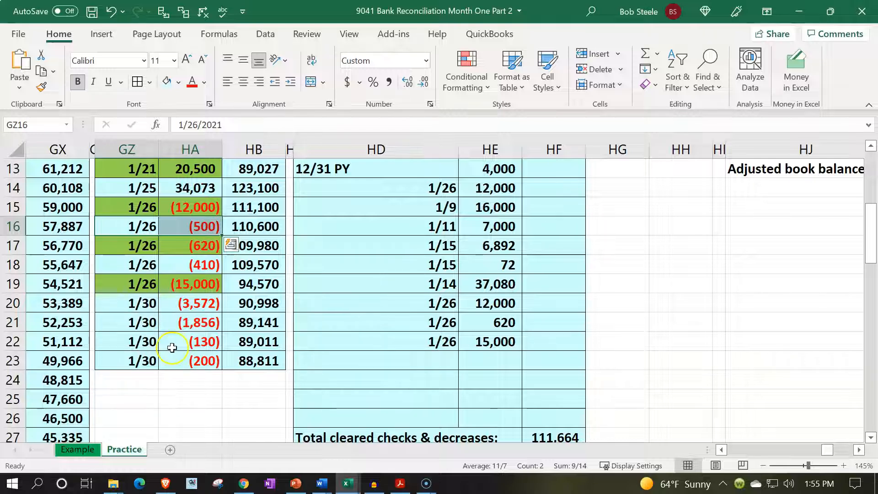
scroll(618, 319, "up", 4)
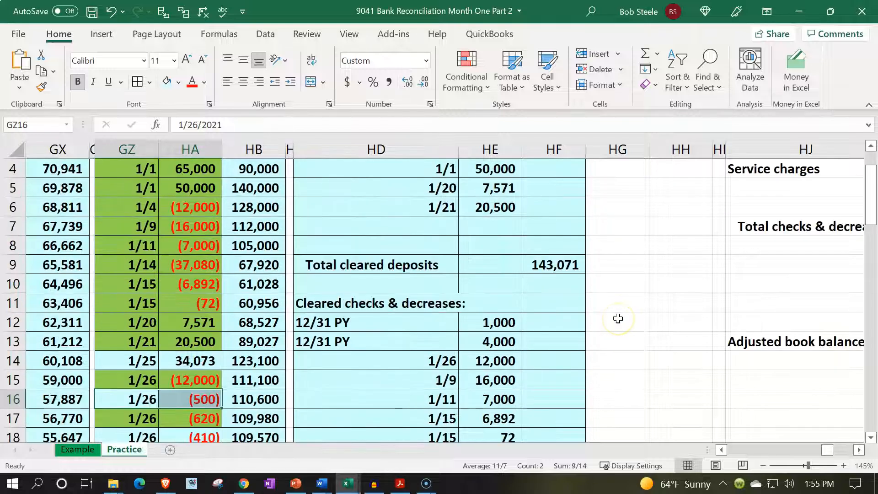
Link HM3 to the date of the first outstanding check in the Checking register with the formula =GZ16
left_click(751, 246)
key("Right")
key("Right")
key("Right")
key("Right")
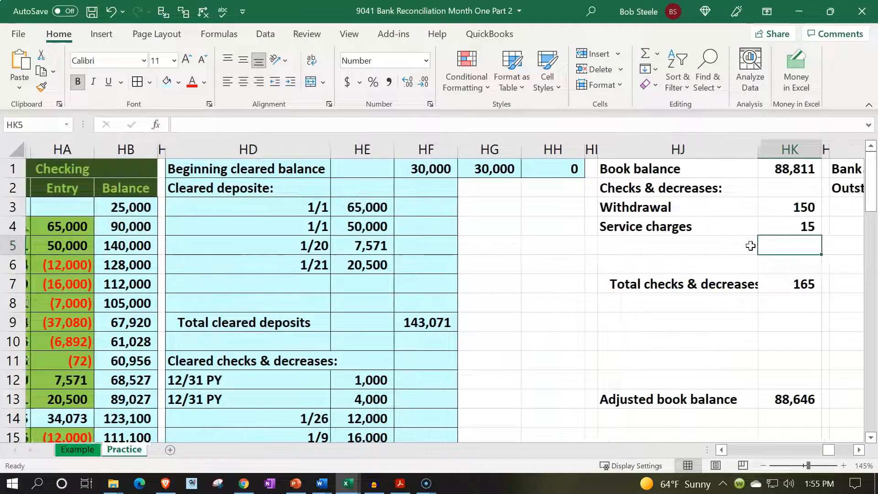
key("Up")
key("Up")
key("Left")
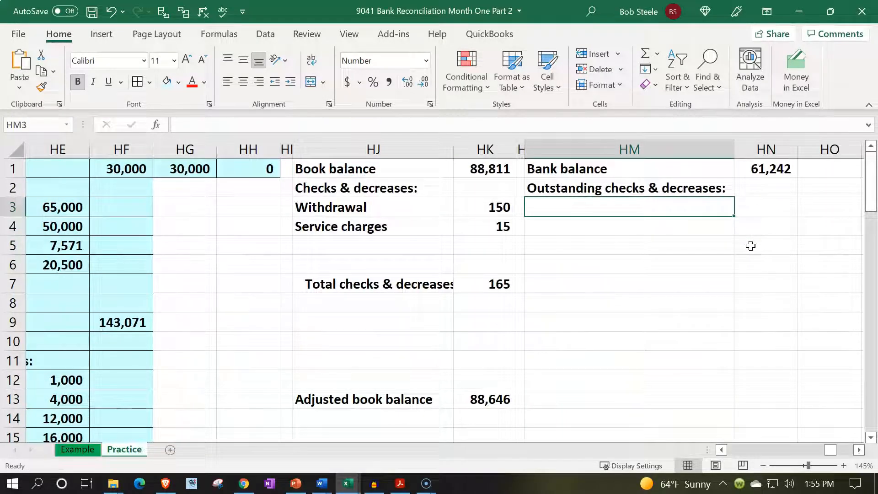
type("=")
key("Left")
key("Left")
key("Left")
key("Left")
key("Left")
key("Left")
key("Left")
key("Left")
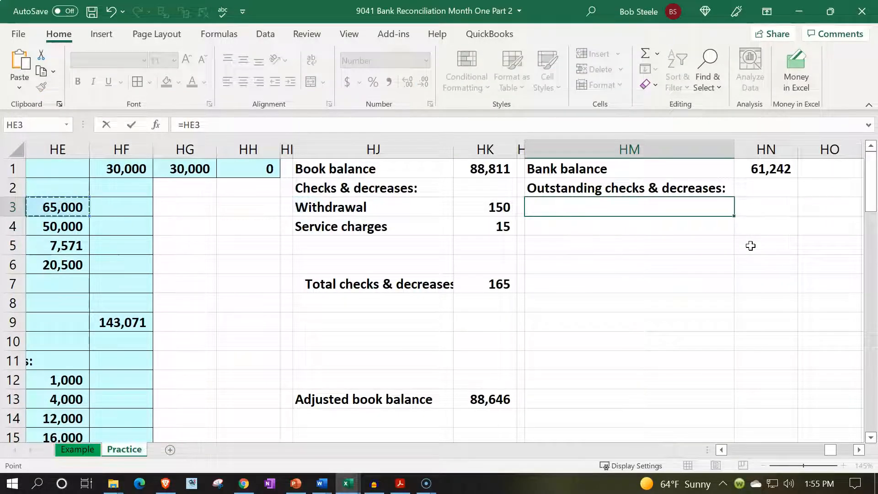
key("Left")
key("Left")
key("Left")
key("Left")
key("Left")
key("Left")
key("Down")
key("Down")
key("Down")
key("Down")
key("Down")
key("Down")
key("Down")
key("Down")
key("Down")
key("Down")
key("Down")
key("Down")
key("Down")
key("Down")
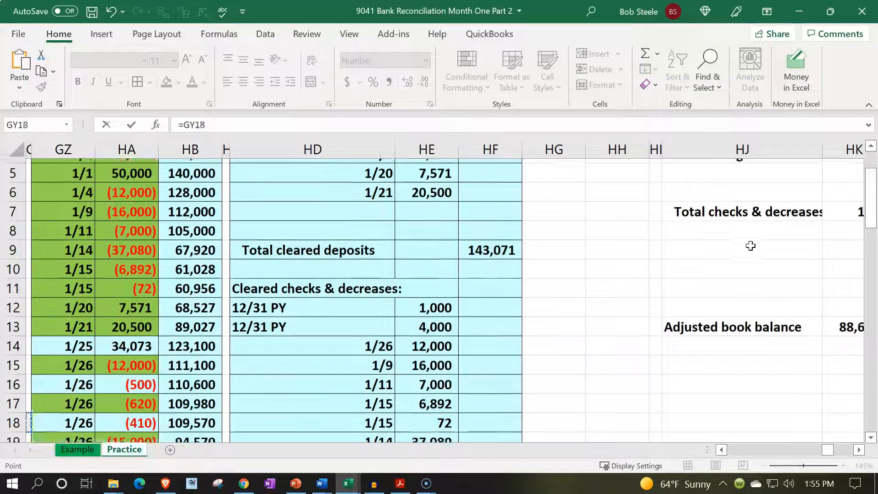
key("Up")
key("Up")
key("Right")
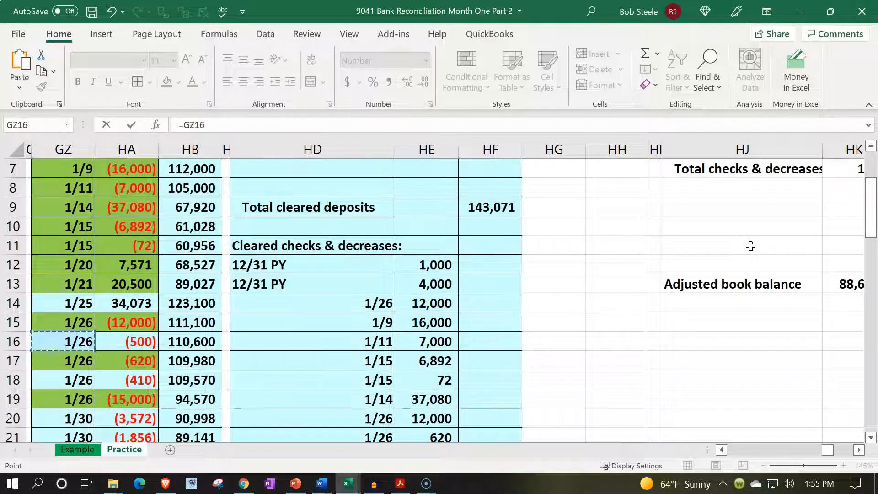
key("Return")
Copy the date cell formatting from HD3 onto HM3:HM13 with Format Painter
key("Up")
key("Up")
key("Right")
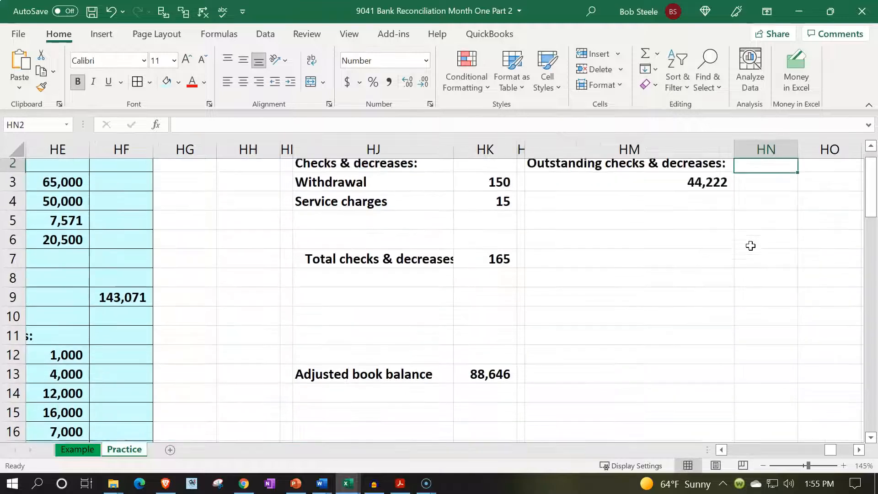
key("Left")
key("Left")
key("Left")
key("Left")
key("Left")
key("Left")
key("Left")
key("Left")
key("Left")
key("Left")
key("Left")
key("Left")
key("Left")
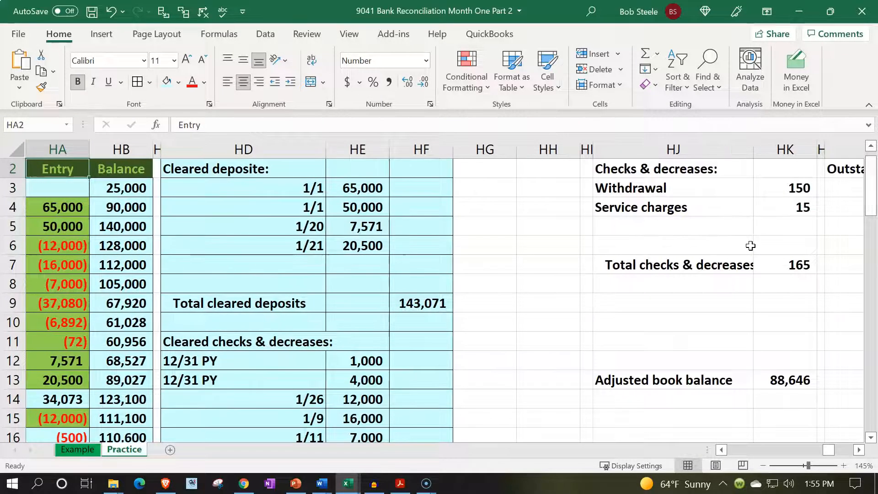
key("Left")
left_click(314, 187)
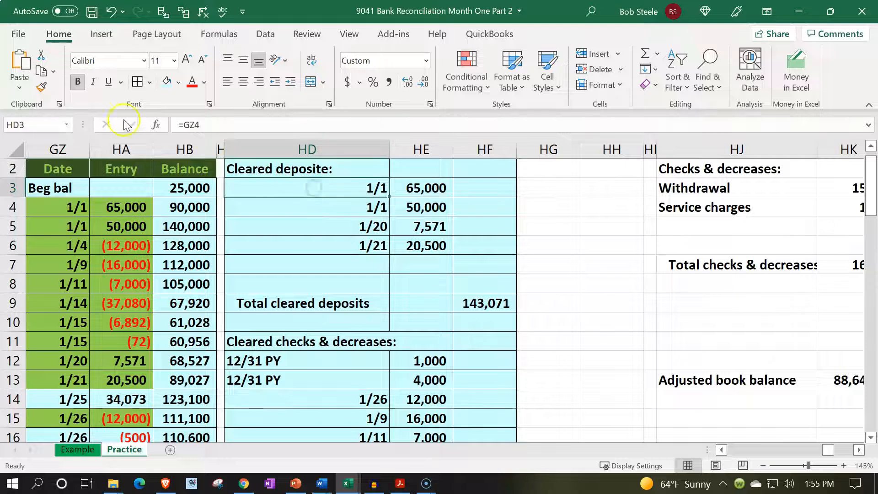
left_click(41, 87)
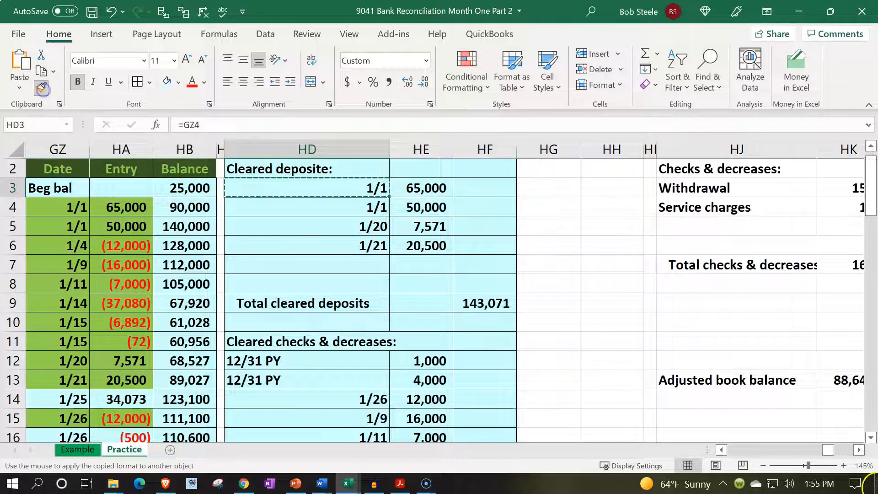
left_click(859, 449)
left_click(862, 450)
left_click_drag(568, 187, 578, 384)
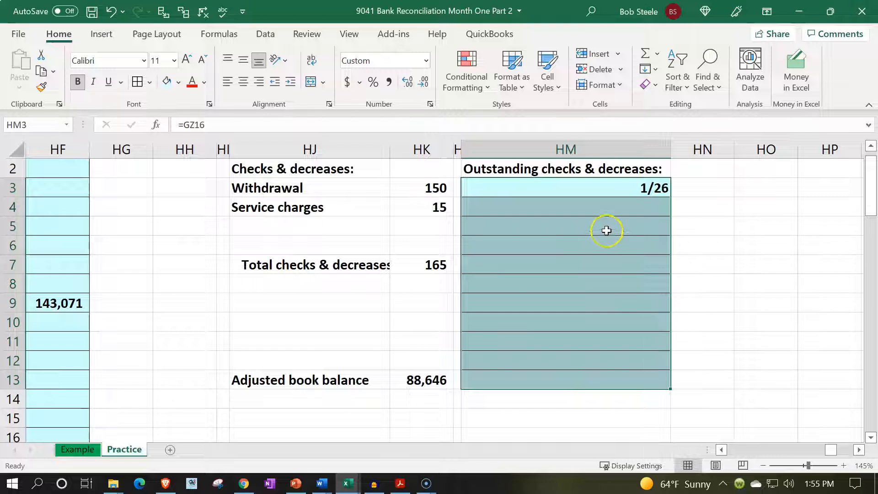
Link HN3 to the amount of the first outstanding check in the Checking register with the formula =HA16
left_click(693, 188)
type("=")
key("Left")
key("Left")
key("Left")
key("Left")
key("Left")
key("Left")
key("Left")
key("Left")
key("Left")
key("Left")
key("Left")
key("Left")
key("Left")
key("Left")
key("Down")
key("Down")
key("Down")
key("Down")
key("Down")
key("Down")
key("Down")
key("Down")
key("Down")
key("Down")
key("Down")
key("Down")
key("Down")
key("Down")
key("Down")
key("Down")
key("Down")
key("Right")
key("Right")
key("Up")
key("Up")
key("Up")
key("Up")
key("Left")
key("Return")
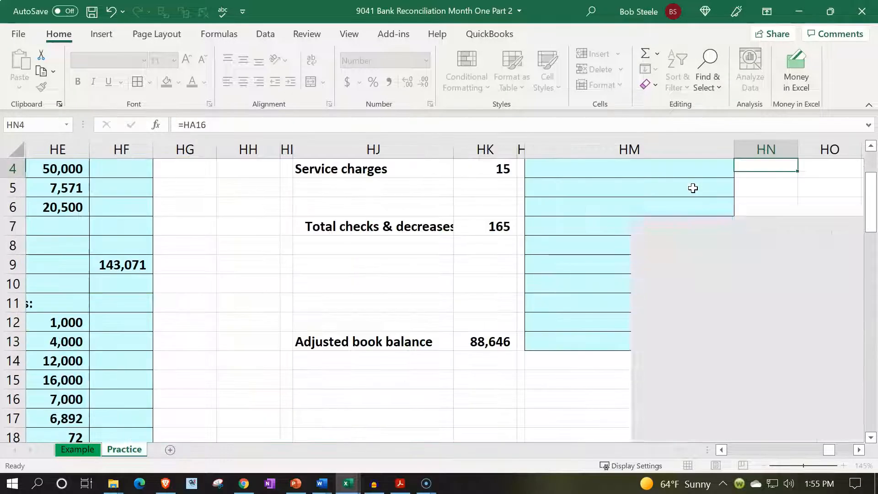
Hide columns HC through HK so the Checking register sits beside the bank balance section
left_click(722, 450)
left_click_drag(723, 451, 724, 449)
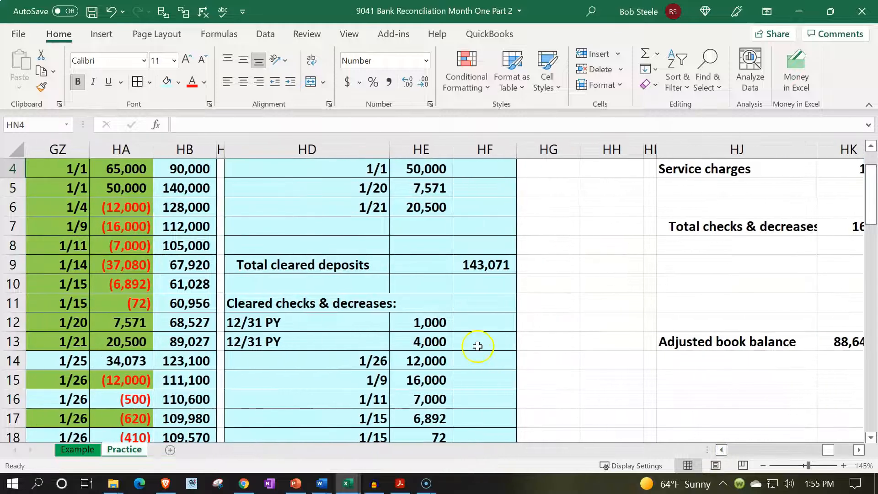
left_click(221, 150)
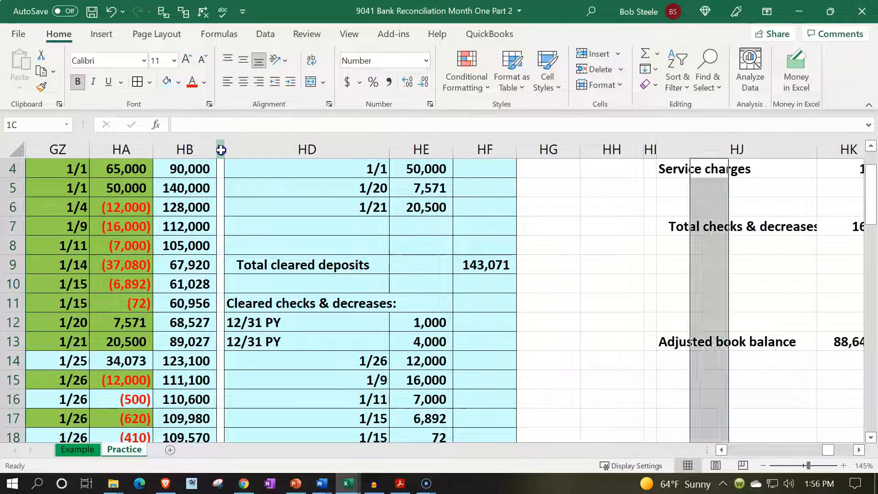
left_click_drag(221, 149, 423, 170)
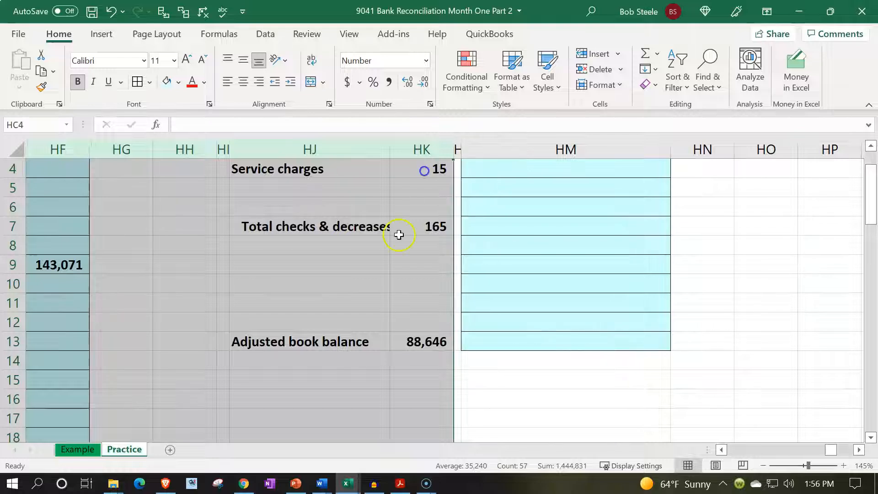
scroll(399, 235, "up", 1)
right_click(365, 269)
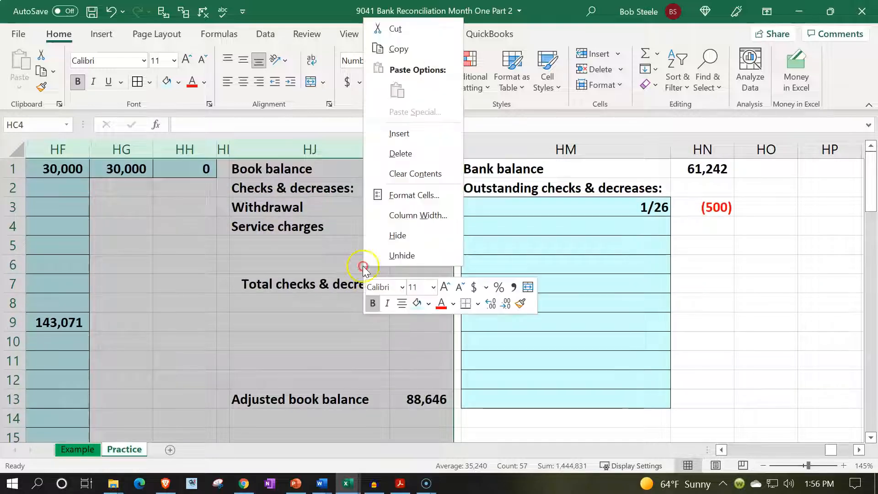
left_click(393, 256)
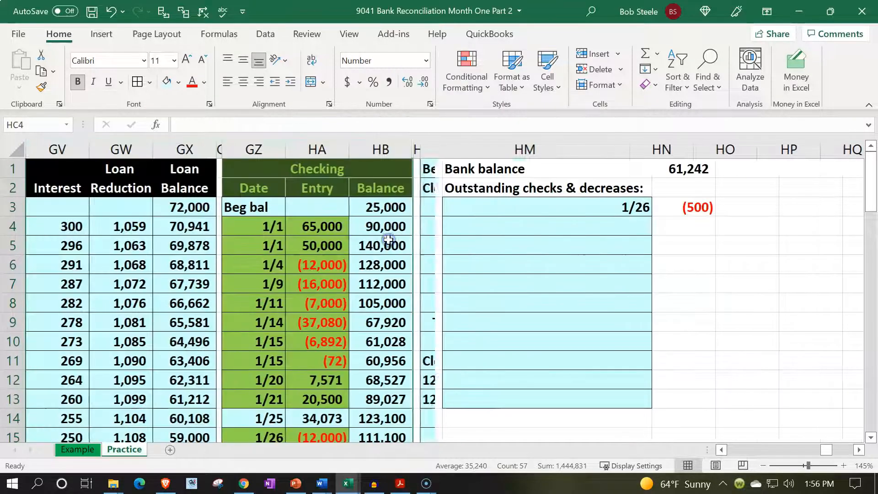
Replace the formula in HN3 with -HA16 to show the first outstanding check as a positive amount
left_click(484, 227)
scroll(482, 311, "down", 1)
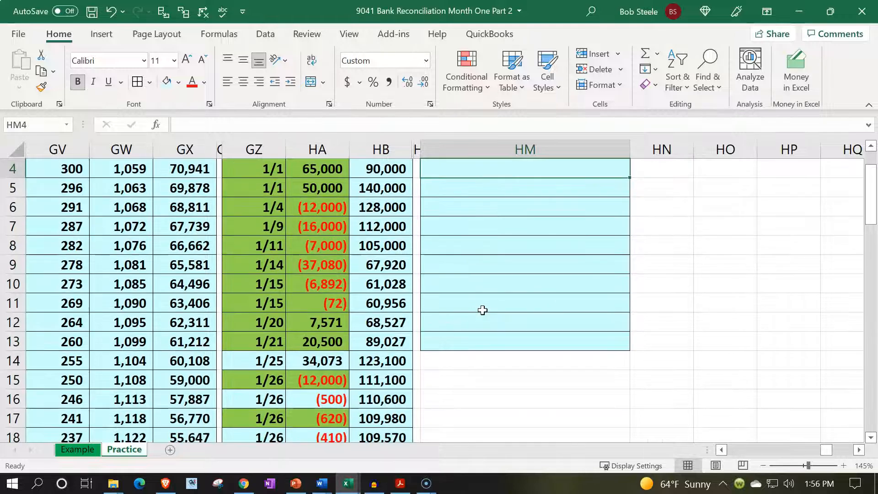
scroll(483, 311, "up", 1)
left_click(663, 208)
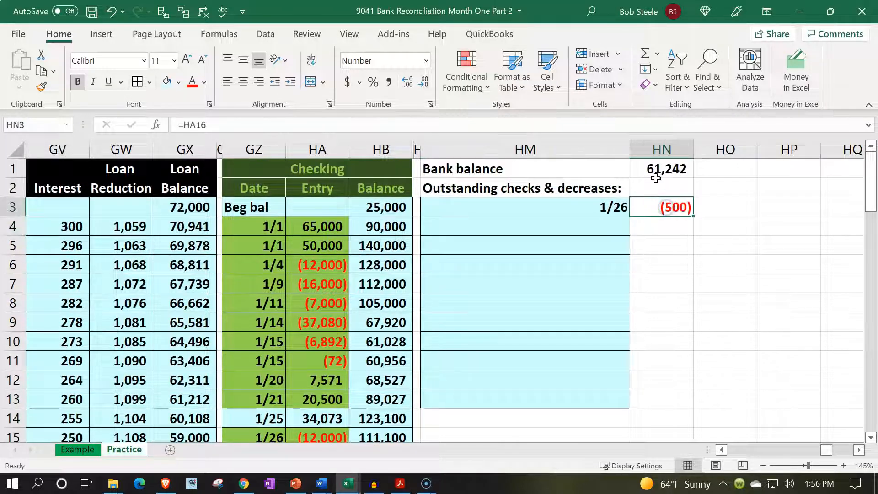
type("-")
key("Down")
key("Down")
key("Down")
key("Down")
key("Down")
key("Down")
key("Down")
key("Down")
key("Down")
key("Down")
key("Down")
key("Down")
key("Down")
key("Down")
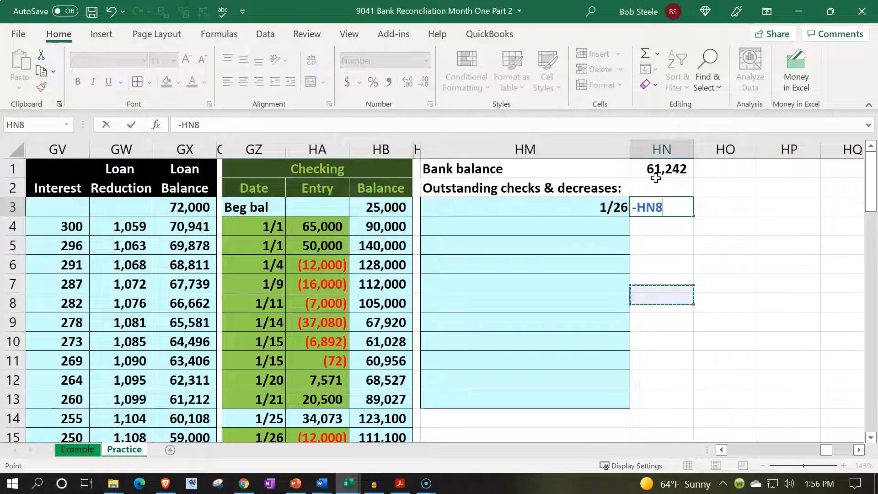
key("Left")
key("Left")
key("Left")
key("Left")
key("Up")
key("Return")
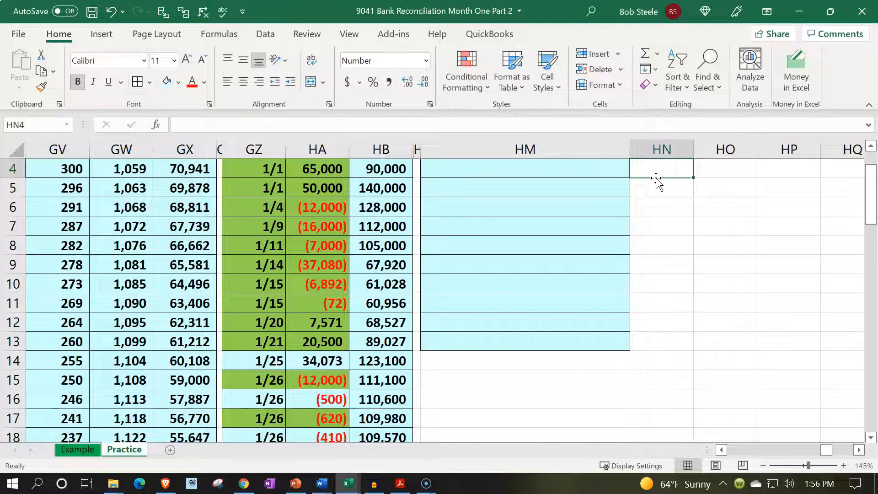
Link HM4 to the date of the second outstanding check in the Checking register, cell GZ18
key("Up")
key("Left")
key("Down")
type("+")
key("Down")
key("Down")
key("Down")
key("Down")
key("Down")
key("Down")
key("Down")
key("Down")
key("Down")
key("Down")
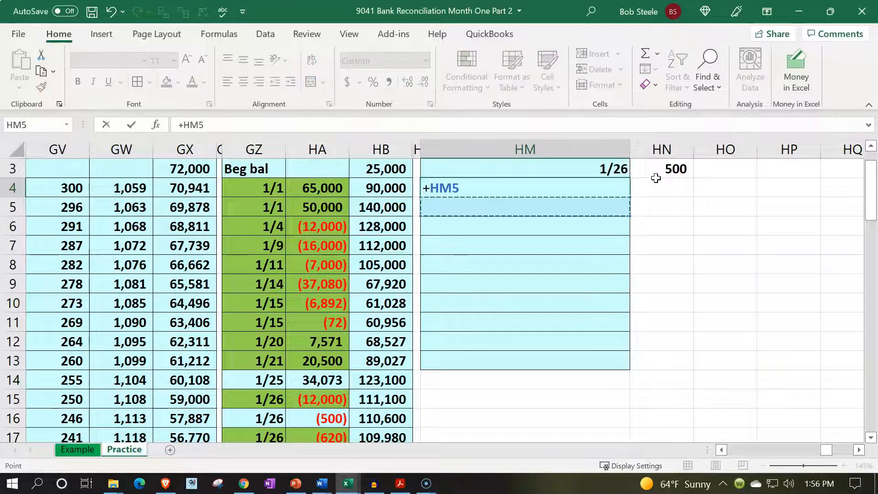
key("Down")
key("Down")
key("Down")
key("Down")
key("Down")
key("Down")
key("Left")
key("Left")
key("Left")
key("Up")
key("Up")
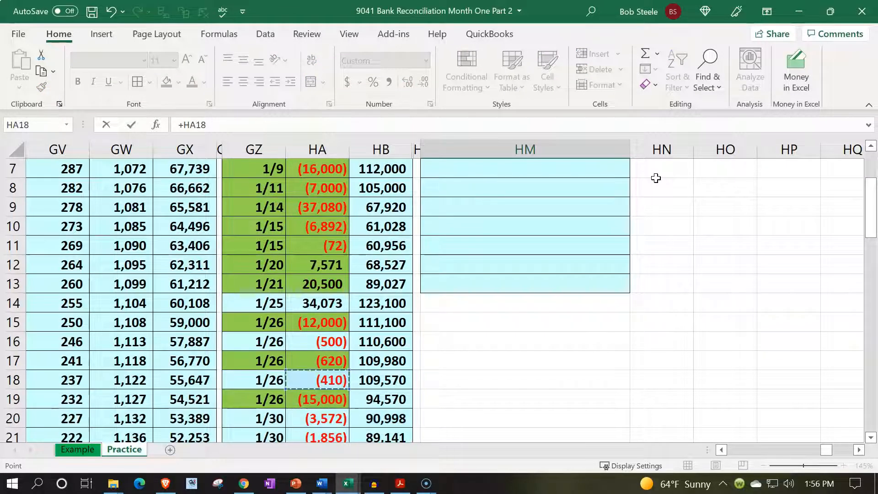
key("Left")
key("Return")
Enter the second outstanding check's amount in HN4 as the negated register entry, -HA18
key("Up")
key("Right")
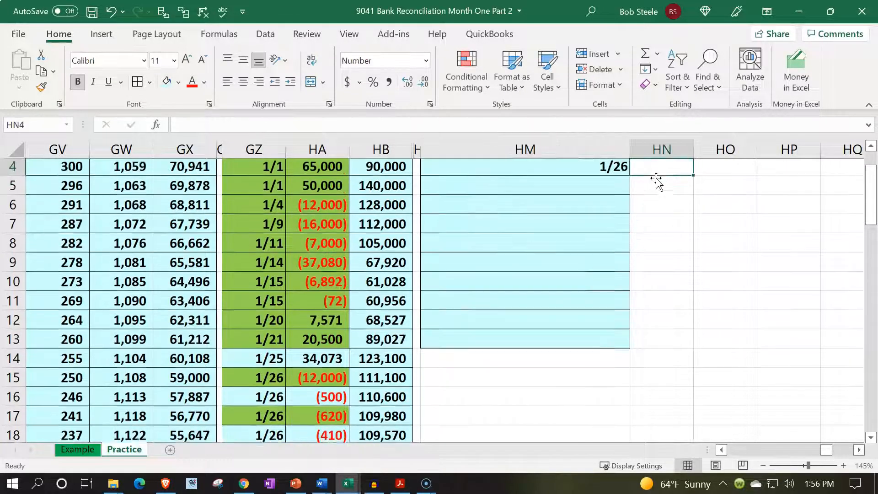
type("-")
key("Down")
key("Down")
key("Down")
key("Down")
key("Down")
key("Down")
key("Down")
key("Down")
key("Down")
key("Down")
key("Down")
key("Down")
key("Down")
key("Left")
key("Left")
key("Left")
key("Down")
key("Left")
key("Return")
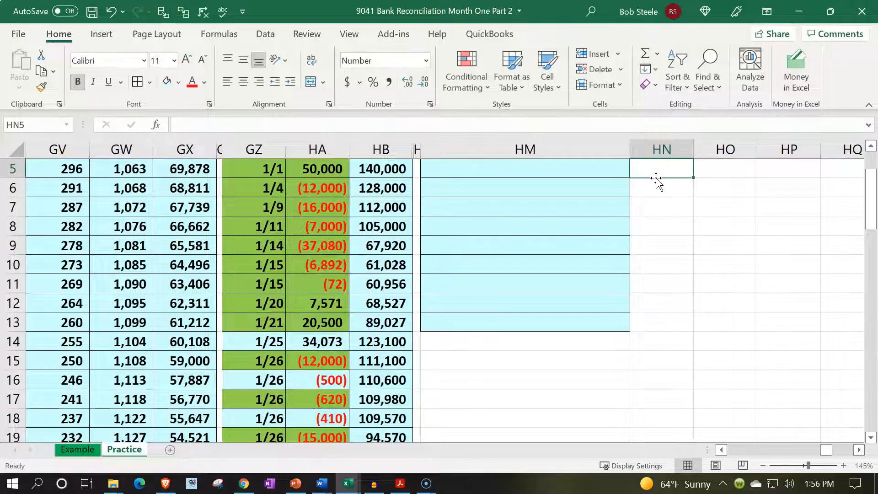
Link HM5 to the date of the third outstanding check, the 3,572 entry in row 20 of the Checking register
key("Up")
key("Left")
key("Down")
type("+")
key("Down")
key("Down")
key("Down")
key("Down")
key("Down")
key("Down")
key("Down")
key("Down")
key("Down")
key("Down")
key("Down")
key("Down")
key("Down")
key("Down")
key("Down")
key("Down")
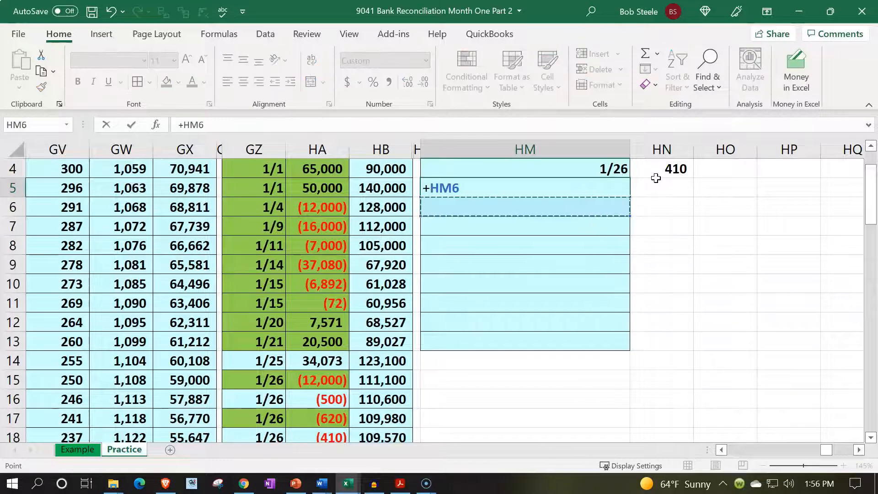
key("Left")
key("Left")
key("Up")
key("Return")
key("Right")
key("Up")
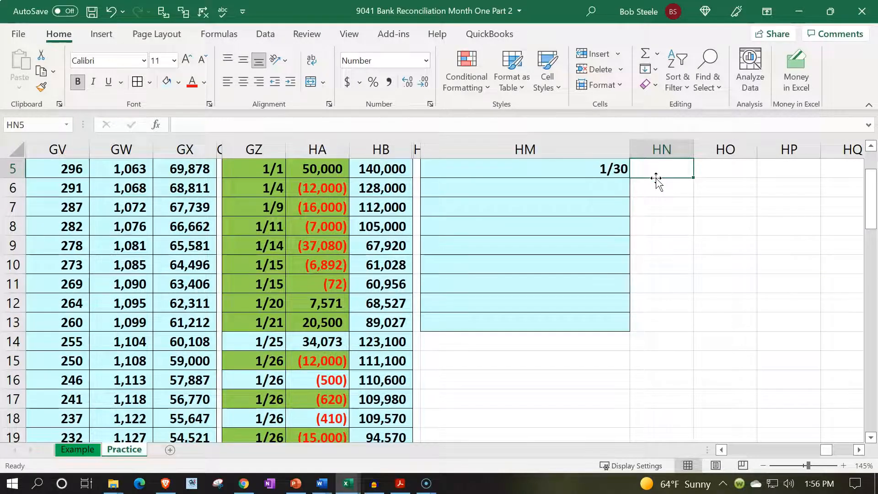
Enter the third outstanding check's amount in HN5 as the negated register entry, -HA20
type("-")
key("Down")
key("Down")
key("Down")
key("Down")
key("Down")
key("Down")
key("Down")
key("Down")
key("Down")
key("Down")
key("Down")
key("Down")
key("Down")
key("Down")
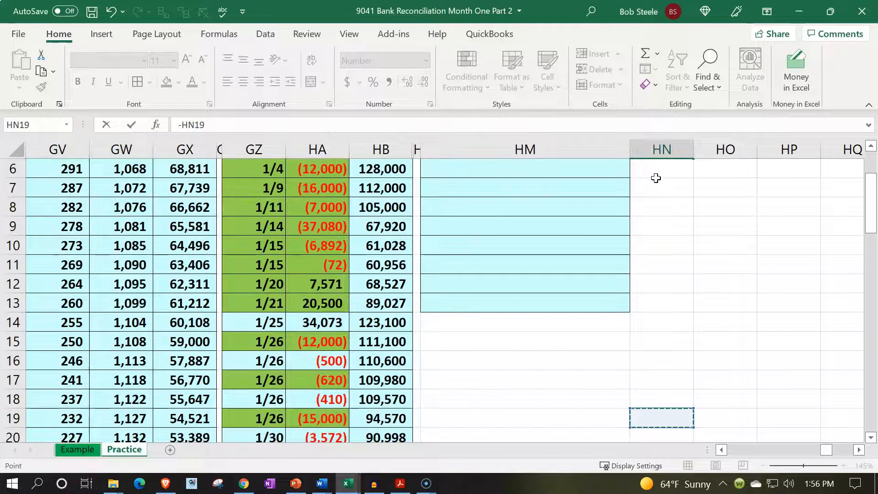
key("Down")
key("Down")
key("Left")
key("Left")
key("Left")
key("Up")
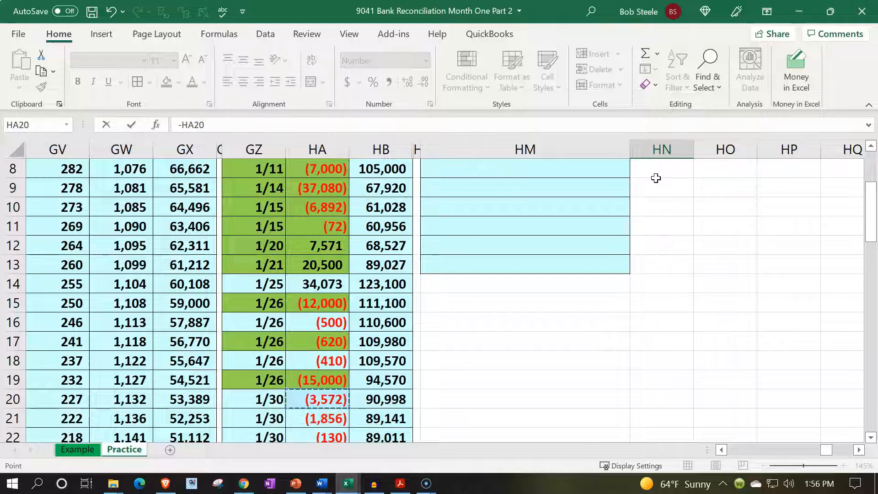
key("Return")
Link HM6 to the date of the fourth outstanding check in the Checking register, cell GZ21
key("Up")
key("Left")
key("Down")
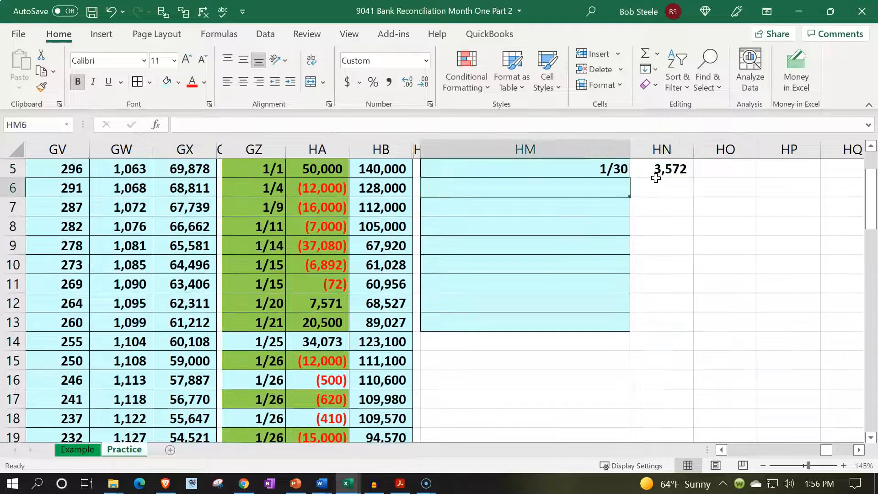
type("+")
key("Down")
key("Down")
key("Down")
key("Down")
key("Down")
key("Down")
key("Down")
key("Down")
key("Down")
key("Down")
key("Down")
key("Down")
key("Down")
key("Down")
key("Down")
key("Down")
key("Left")
key("Left")
key("Left")
key("Left")
key("Up")
key("Up")
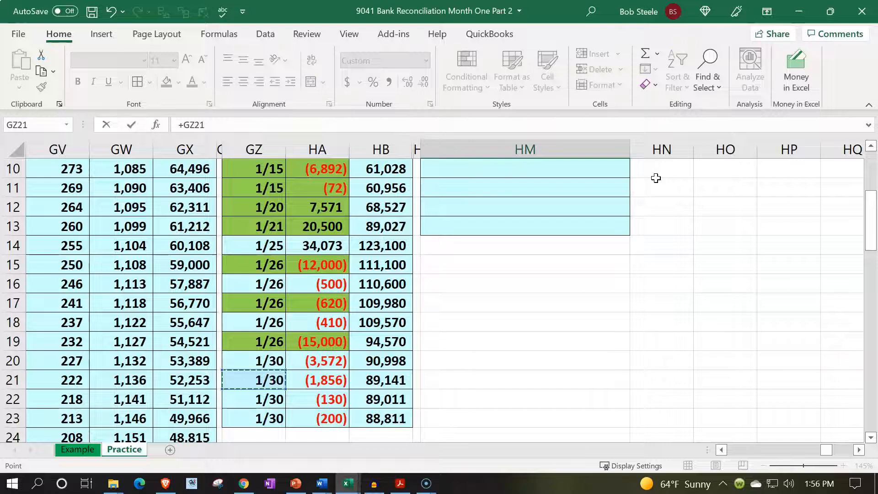
key("Tab")
Enter the fourth outstanding check's amount in HN6 as the negated register entry, -HA21
type("-")
key("Down")
key("Down")
key("Down")
key("Down")
key("Down")
key("Down")
key("Down")
key("Down")
key("Down")
key("Down")
key("Down")
key("Down")
key("Down")
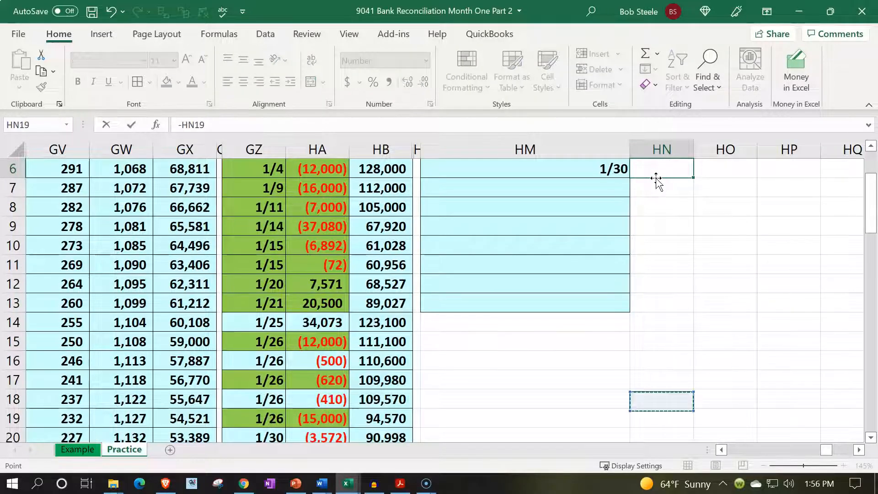
key("Down")
key("Down")
key("Down")
key("Left")
key("Left")
key("Left")
key("Left")
key("Up")
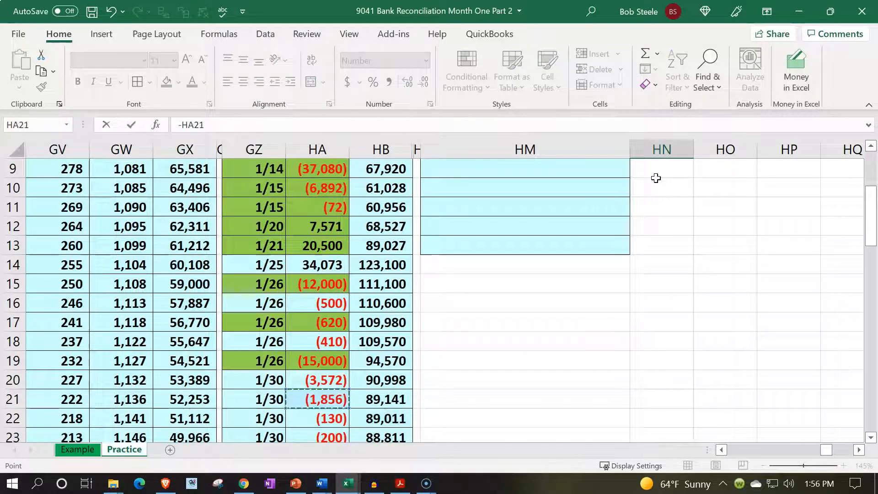
key("Return")
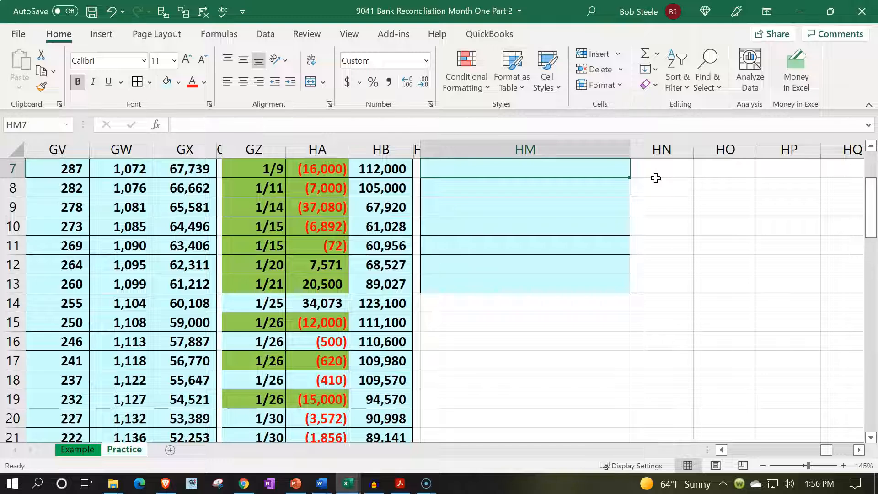
type("-")
key("Down")
key("Down")
key("Down")
key("Down")
key("Down")
key("Down")
key("Down")
key("Down")
key("Down")
key("Down")
key("Down")
key("Down")
key("Down")
key("Down")
key("Down")
key("Down")
key("Down")
key("Down")
key("Left")
key("Up")
key("Up")
key("Up")
key("Left")
key("Left")
key("Return")
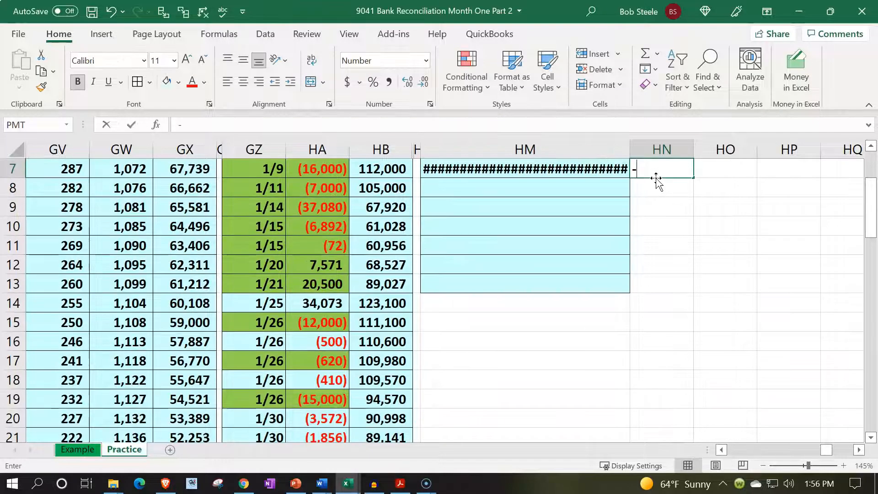
Link HM7 to the date of the fifth outstanding check, the 130 entry in row 22 of the Checking register
key("Up")
type("+")
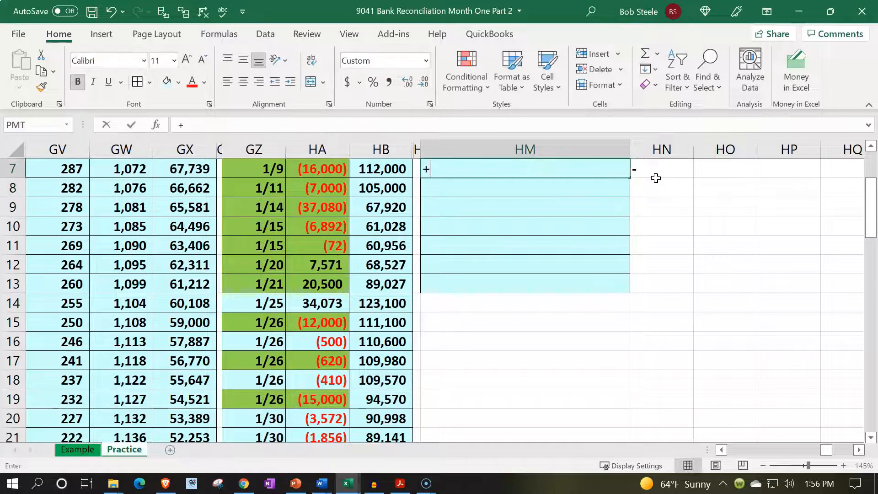
key("Down")
key("Down")
key("Down")
key("Down")
key("Down")
key("Down")
key("Down")
key("Down")
key("Down")
key("Down")
key("Down")
key("Down")
key("Down")
key("Down")
key("Down")
key("Left")
key("Left")
key("Left")
key("Up")
key("Up")
key("Tab")
Enter the fifth outstanding check's amount in HN7 as the negated register entry, -HA22
type("-")
key("Down")
key("Down")
key("Down")
key("Down")
key("Down")
key("Down")
key("Down")
key("Down")
key("Down")
key("Down")
key("Down")
key("Down")
key("Down")
key("Down")
key("Down")
key("Down")
key("Down")
key("Left")
key("Left")
key("Left")
key("Up")
key("Up")
key("Return")
scroll(656, 178, "up", 1)
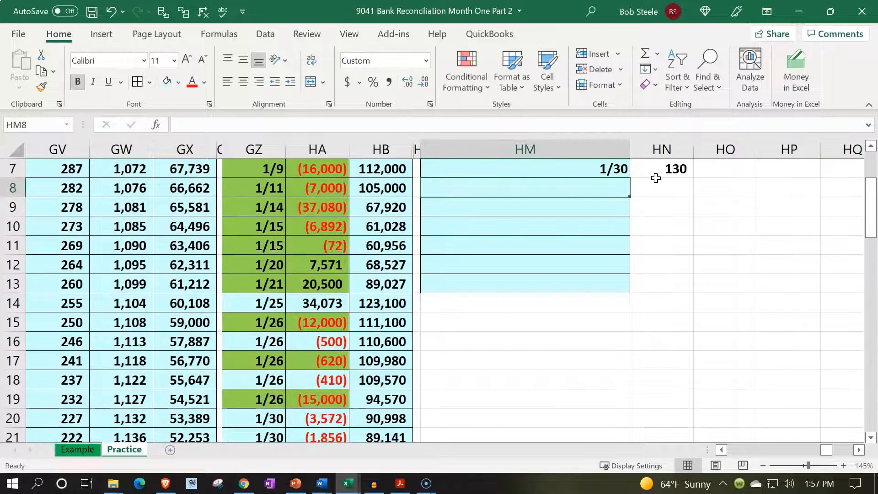
Link HM8 to the date of the sixth outstanding check in the Checking register, cell GZ23
type("=")
key("Down")
key("Down")
key("Down")
key("Down")
key("Down")
key("Down")
key("Down")
key("Down")
key("Down")
key("Down")
key("Down")
key("Down")
key("Down")
key("Down")
key("Down")
key("Down")
key("Down")
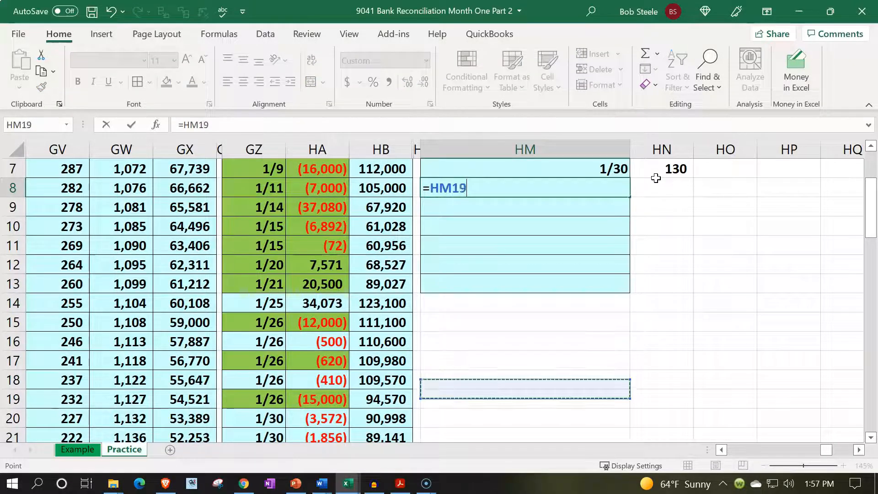
key("Left")
key("Left")
key("Left")
key("Left")
key("Up")
key("Up")
key("Tab")
Enter the sixth outstanding check's amount in HN8 as the negated register entry, -HA23
type("-")
key("Down")
key("Down")
key("Down")
key("Down")
key("Down")
key("Down")
key("Down")
key("Down")
key("Down")
key("Down")
key("Down")
key("Down")
key("Down")
key("Down")
key("Down")
key("Down")
key("Down")
key("Down")
key("Down")
key("Left")
key("Left")
key("Left")
key("Left")
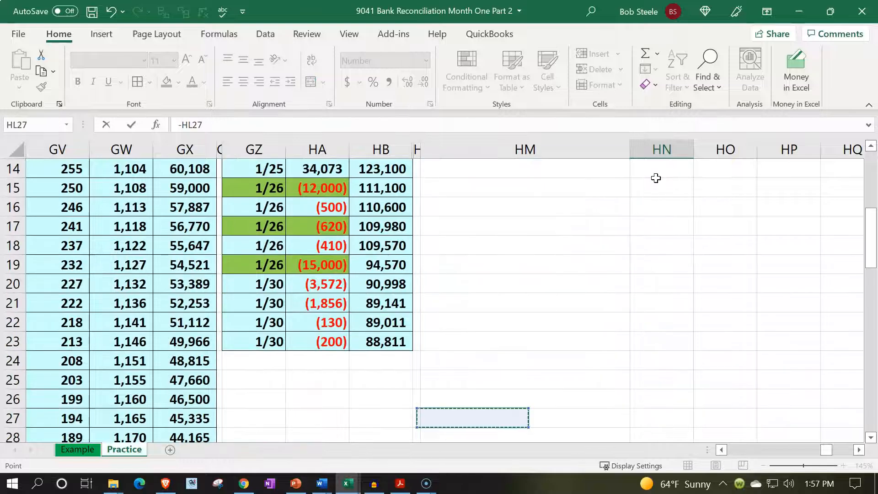
key("Up")
key("Up")
key("Up")
key("Up")
key("Return")
key("Up")
key("Up")
key("Up")
key("Up")
key("Up")
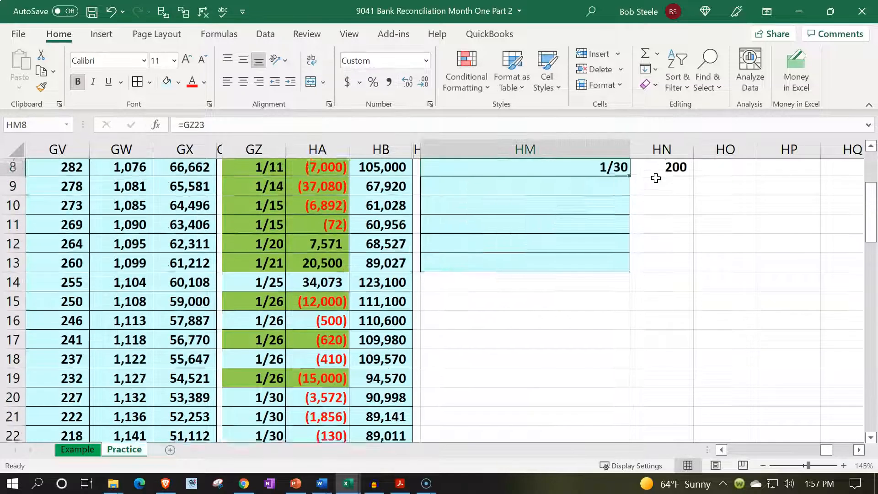
key("Up")
key("Up")
key("Up")
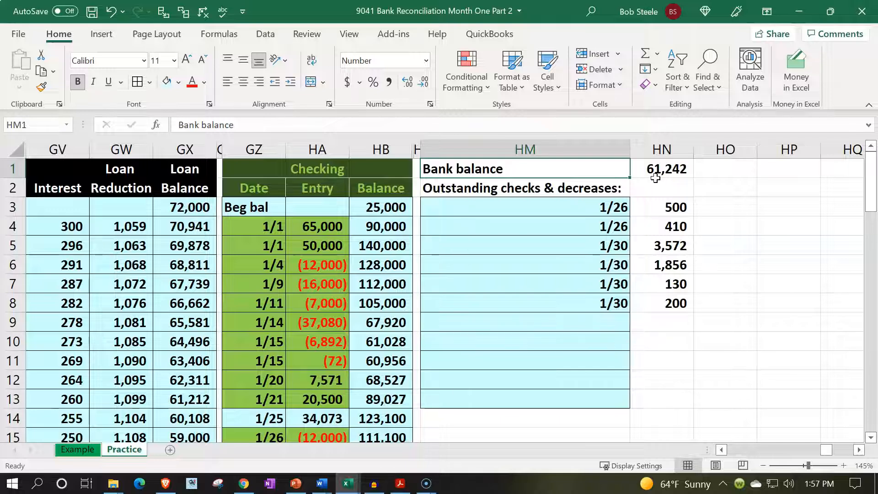
Label HM12 "Total outstanding checks & decreases" below the list of outstanding checks
left_click(554, 363)
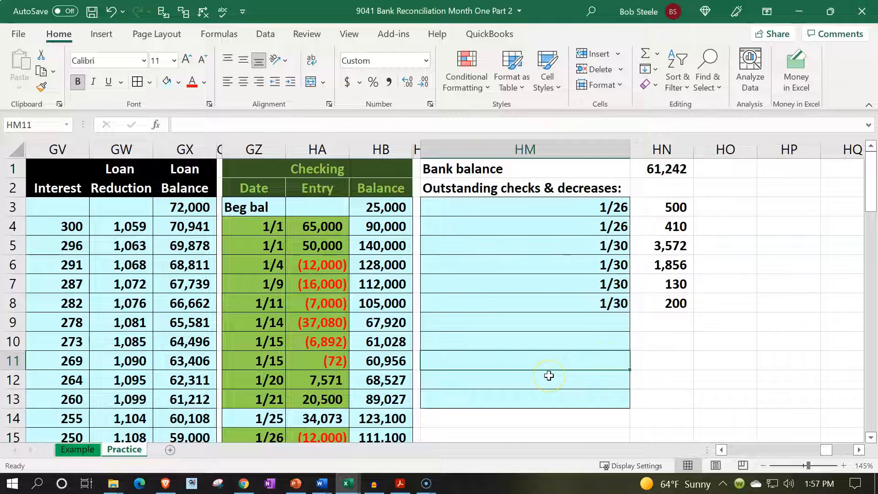
left_click(549, 376)
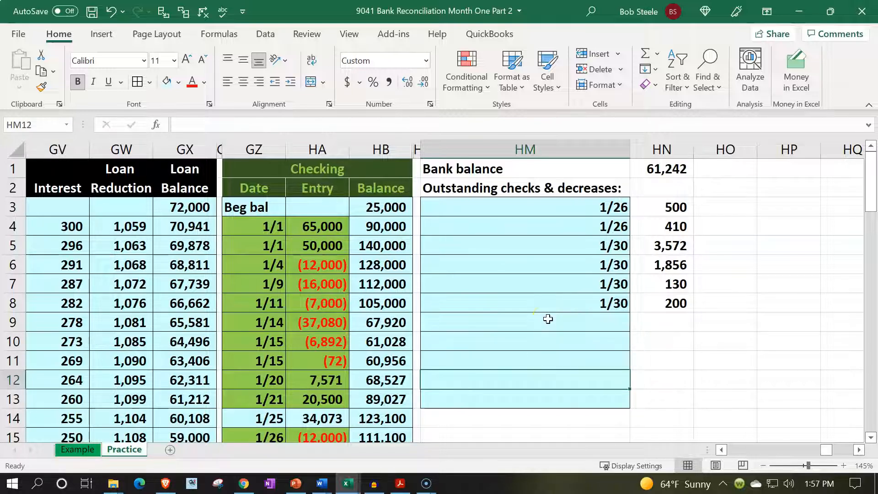
type("To")
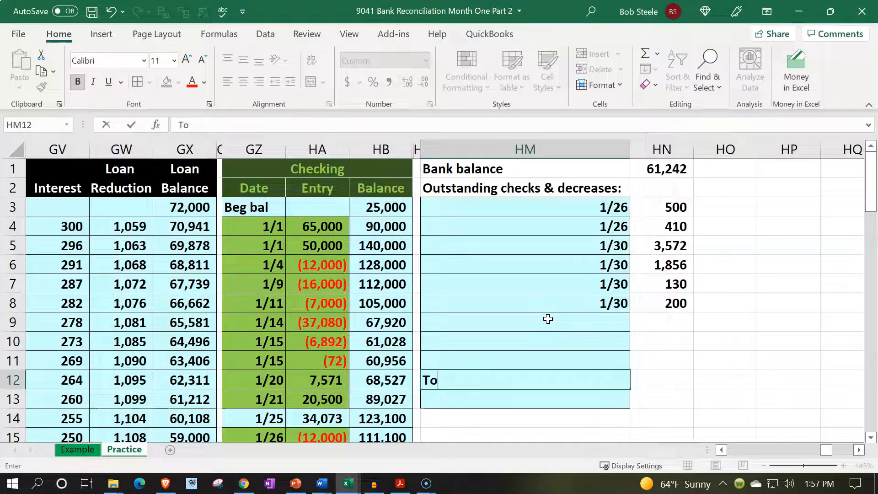
type("tal outstanding check")
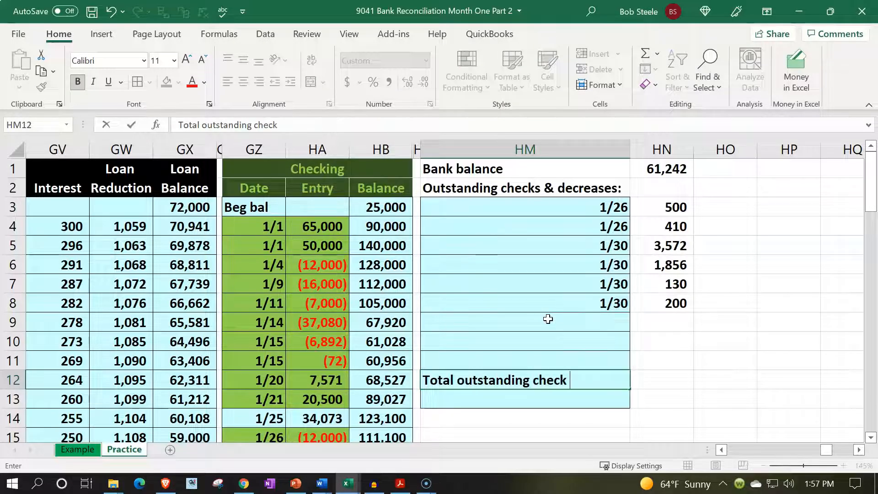
type("s & decreases")
key("Return")
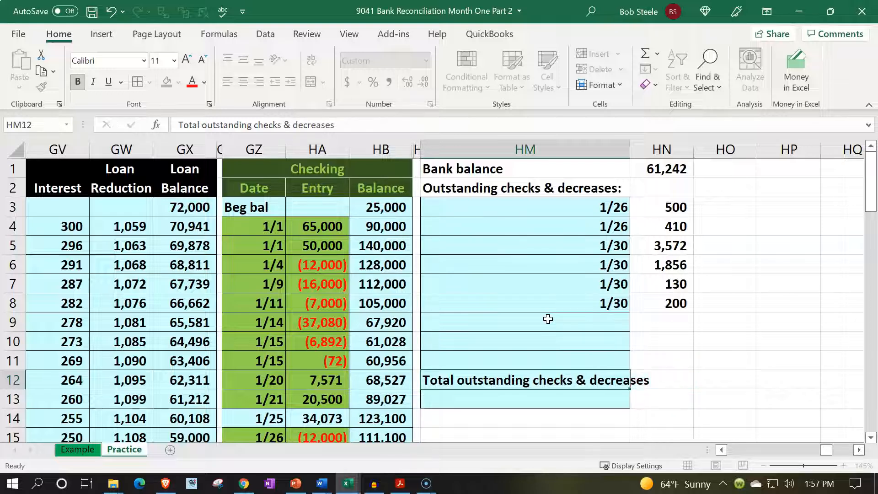
Indent the total label in HM12 and widen column HM so the whole label fits
key("Up")
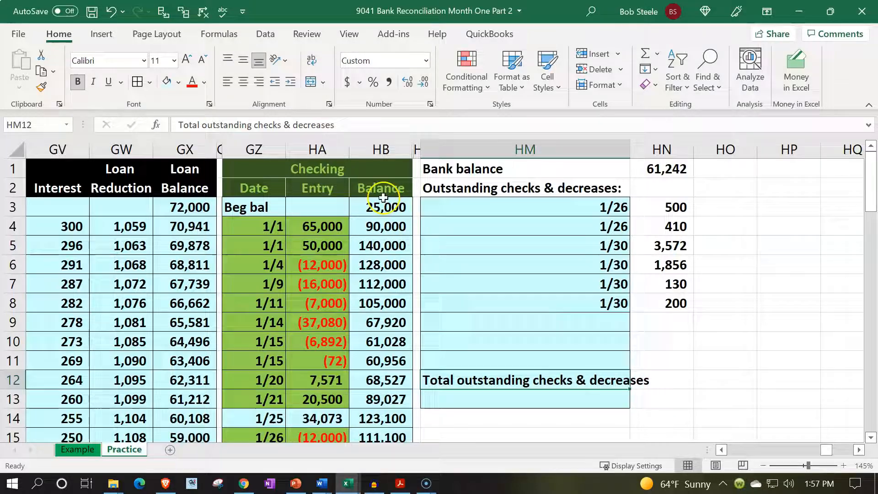
left_click(290, 81)
key("Right")
key("Right")
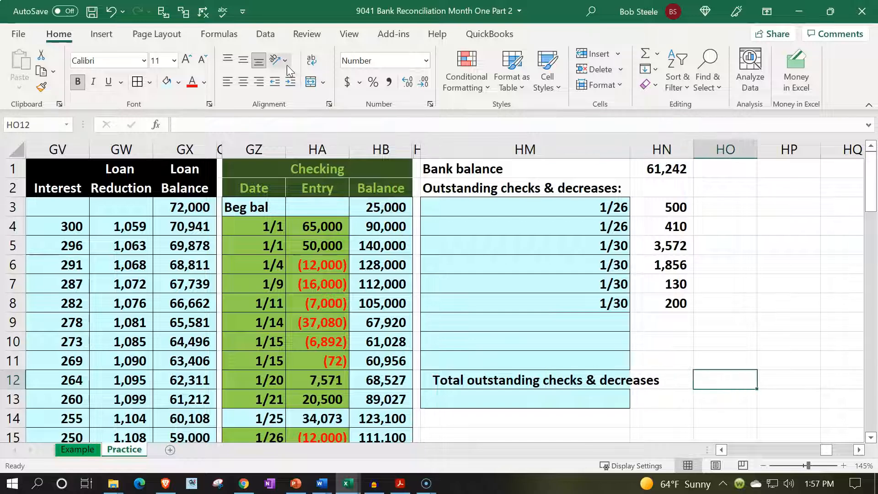
key("Left")
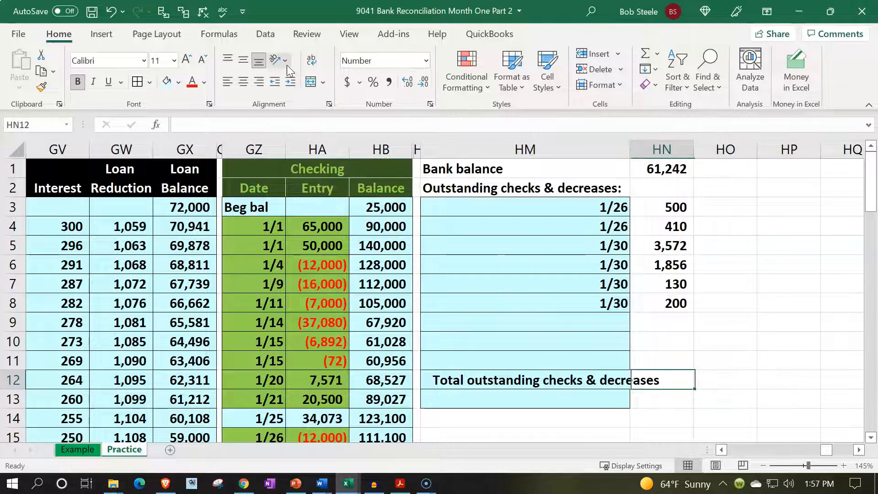
left_click_drag(634, 152, 665, 151)
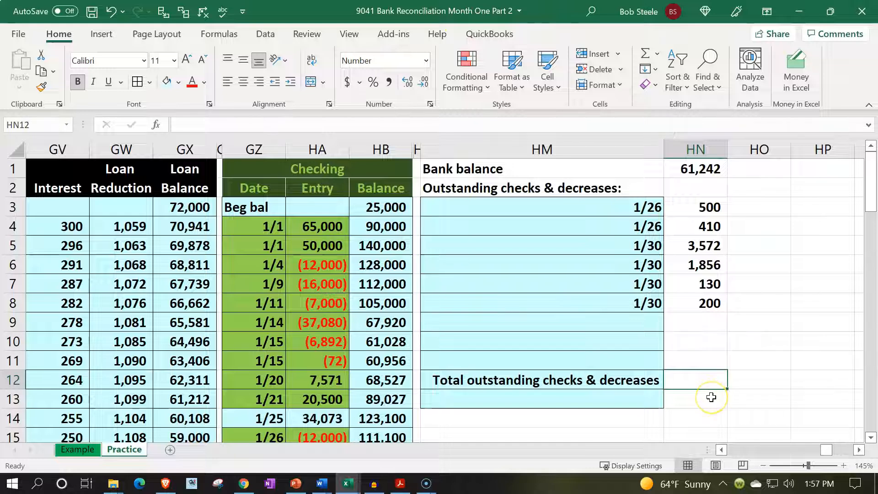
Total the outstanding checks in HN12 with a SUM of HN3:HN11
type("=sum(")
key("Up")
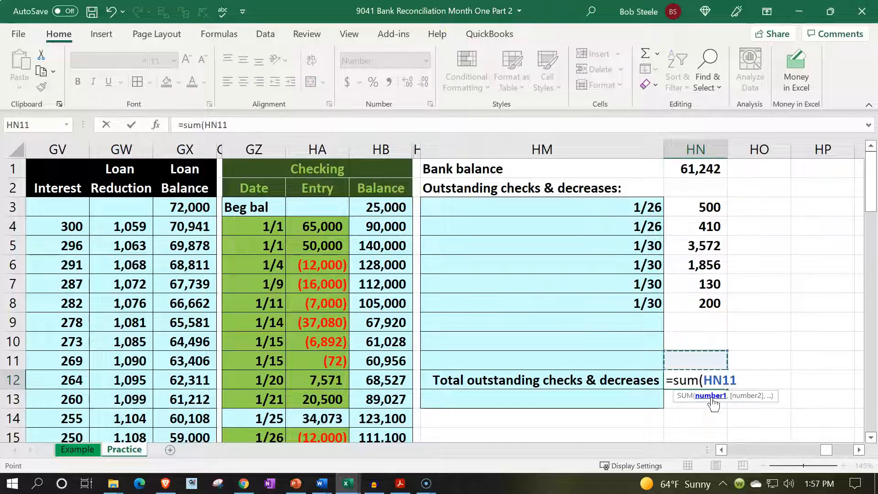
key("shift+Up")
key("shift+Up")
key("shift+Up")
key("shift+Up")
key("shift+Up")
key("shift+Up")
key("shift+Up")
key("shift+Up")
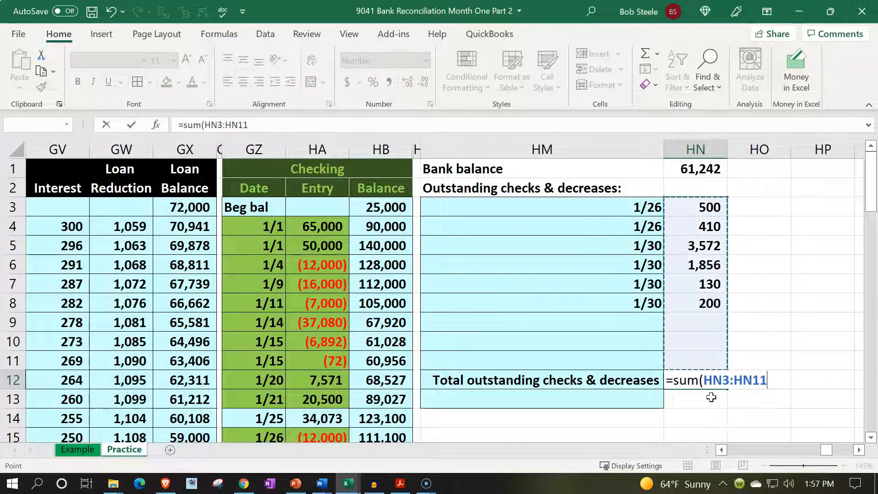
key("Return")
Enter the heading "Outstanding deposits:" in HM14
key("Down")
key("Left")
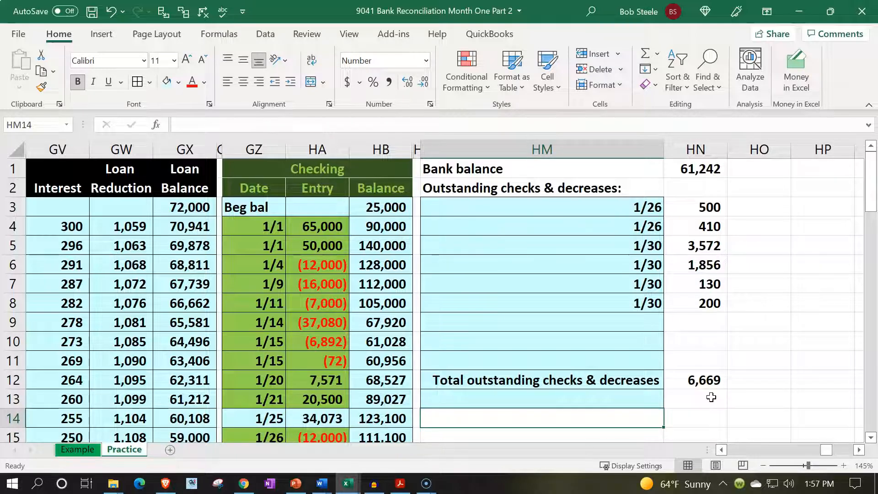
type("Outstanding deposits")
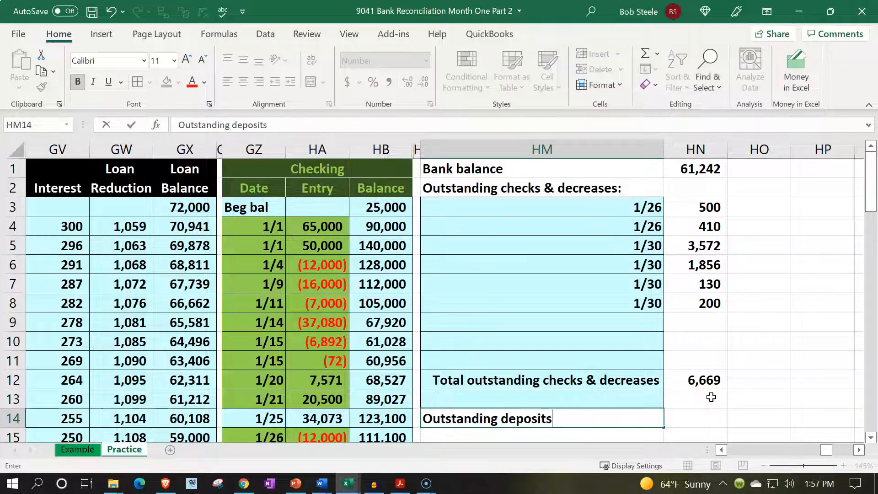
type(":")
key("Return")
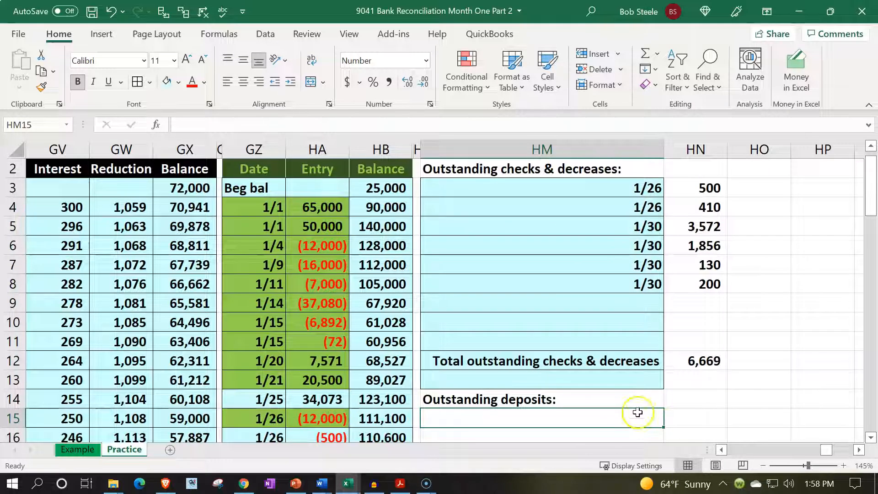
Copy the cell formatting of HM8 onto HM15:HM16 under the outstanding deposits heading
left_click(578, 279)
left_click(42, 87)
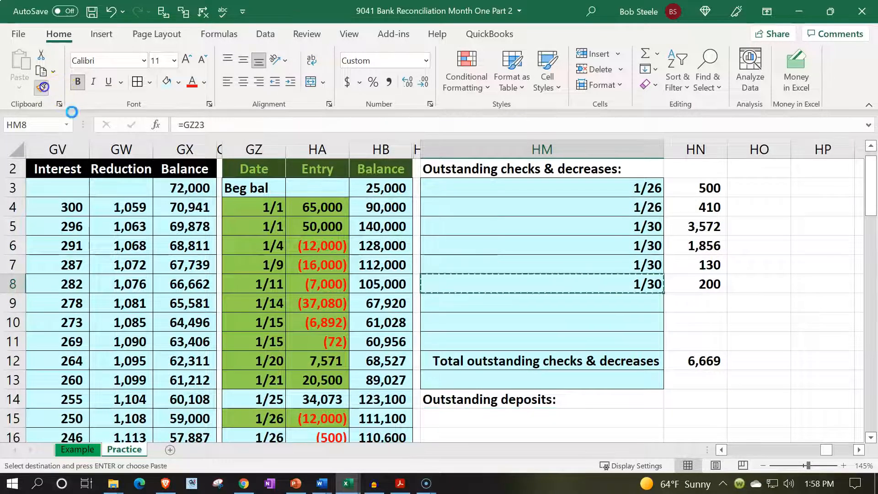
scroll(539, 310, "down", 1)
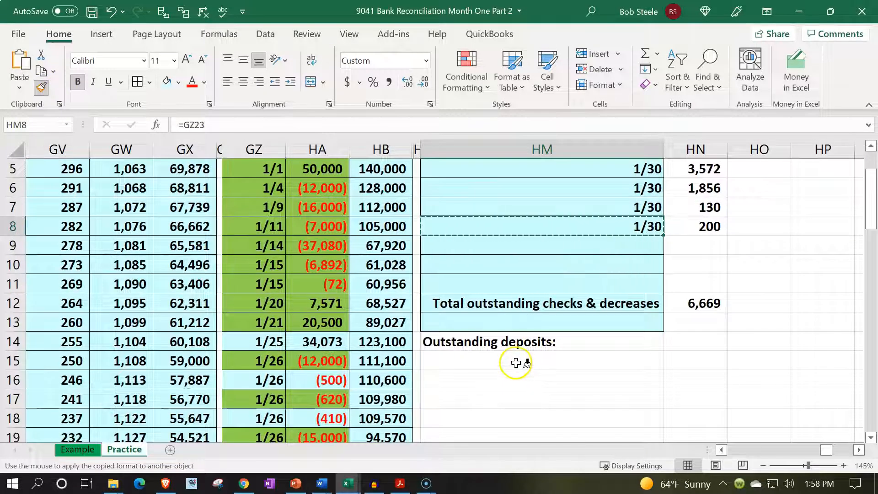
left_click(514, 363)
left_click_drag(513, 362, 512, 387)
Link HM15 to the date of the outstanding deposit in the Checking register, cell GZ14
left_click(503, 362)
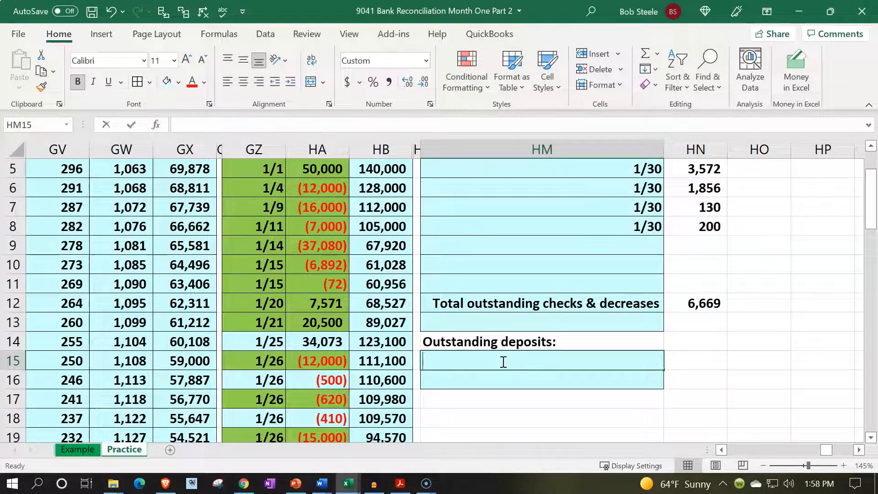
type("=")
key("Left")
key("Left")
key("Left")
key("Left")
key("Up")
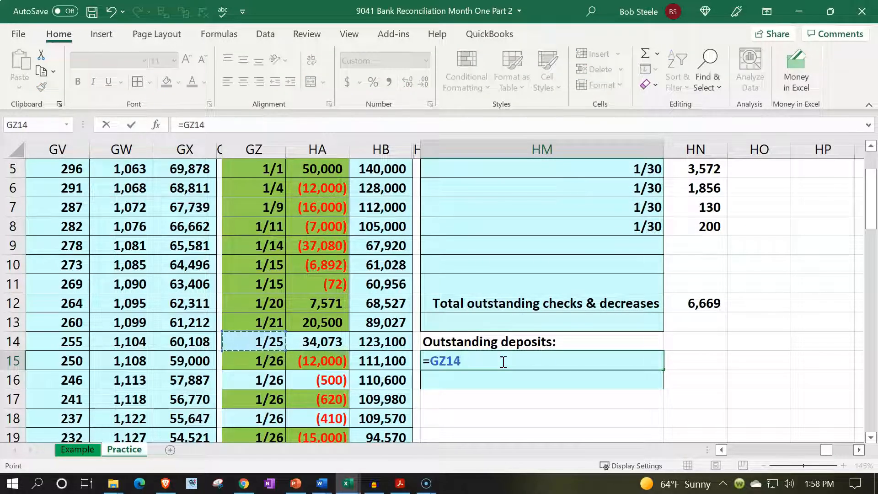
key("Tab")
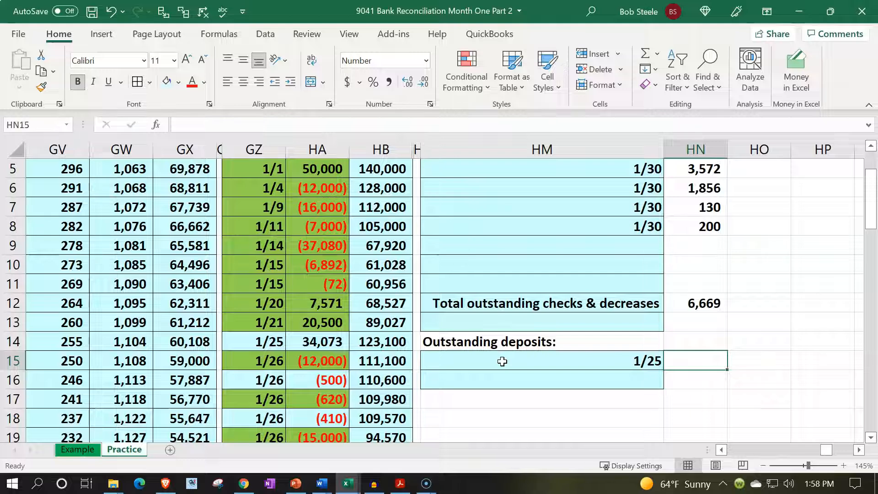
Link HN15 to the outstanding deposit's amount in the Checking register, cell HA14
type("=")
key("Left")
key("Left")
key("Left")
key("Left")
key("Up")
key("Return")
key("Return")
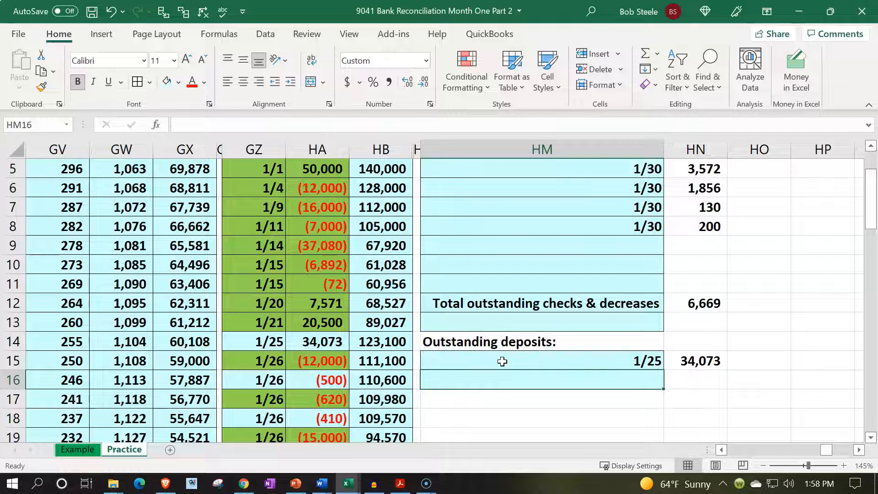
Label HM17 "Adjusted bank balance" below the outstanding deposits
key("Down")
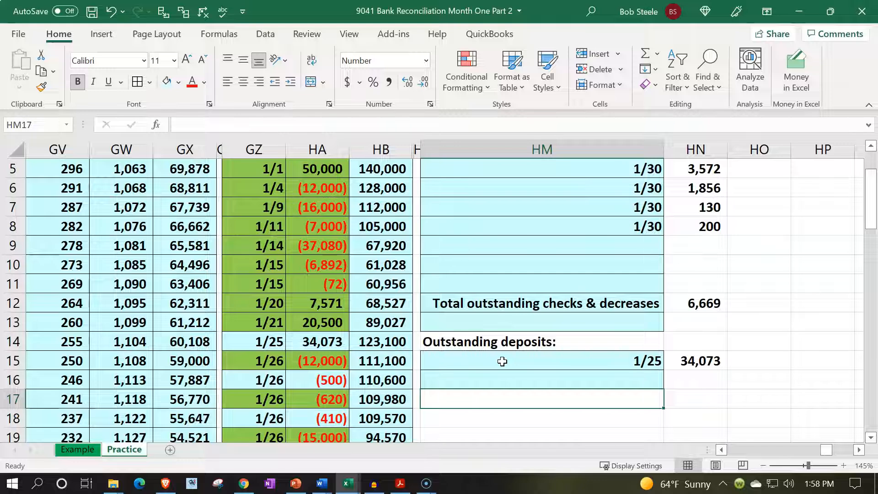
type("Adjusted bank balance")
key("Right")
key("Right")
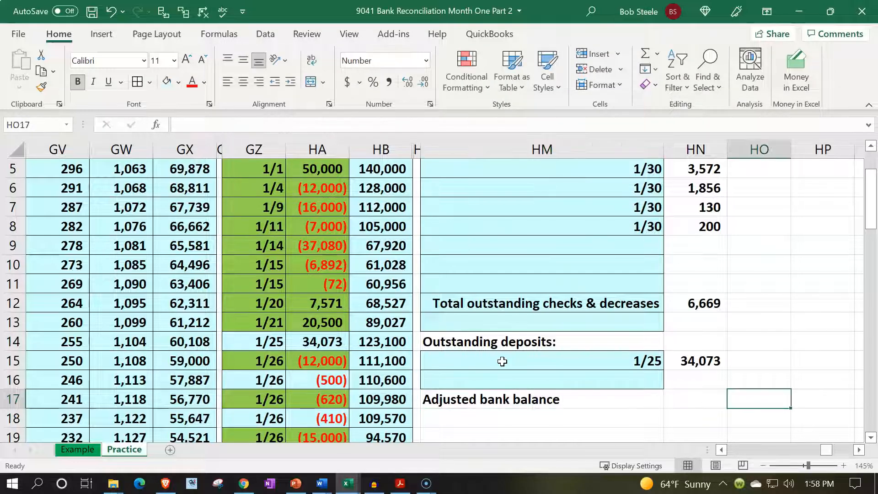
Calculate the adjusted bank balance in HN17 with the formula =HN1-HN12+HN15
key("Left")
type("=")
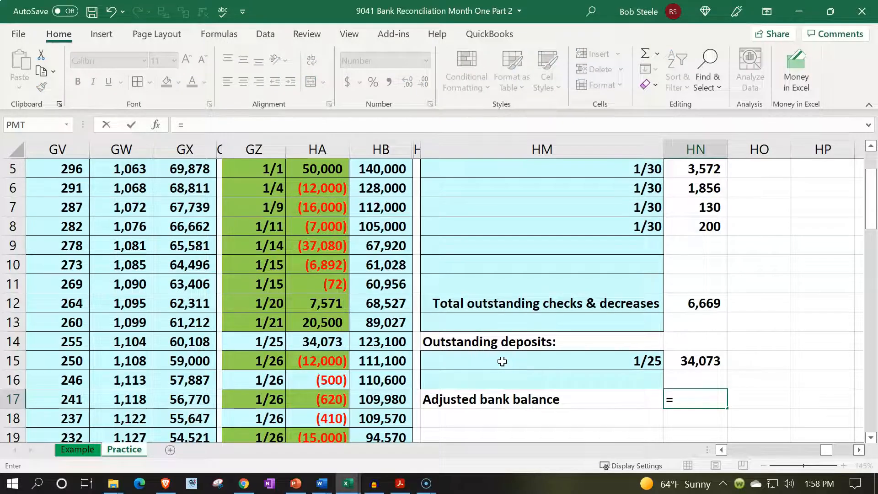
scroll(645, 297, "up", 2)
left_click(686, 173)
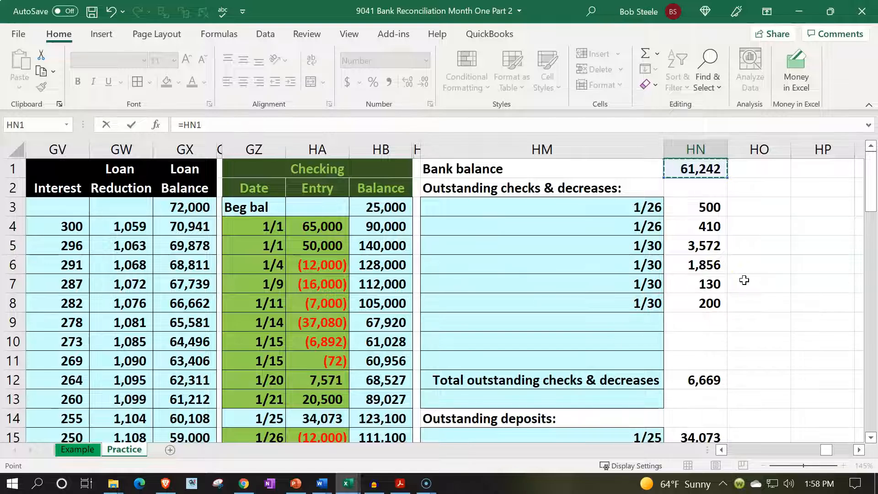
type("-")
left_click(680, 381)
scroll(681, 380, "down", 1)
type("+")
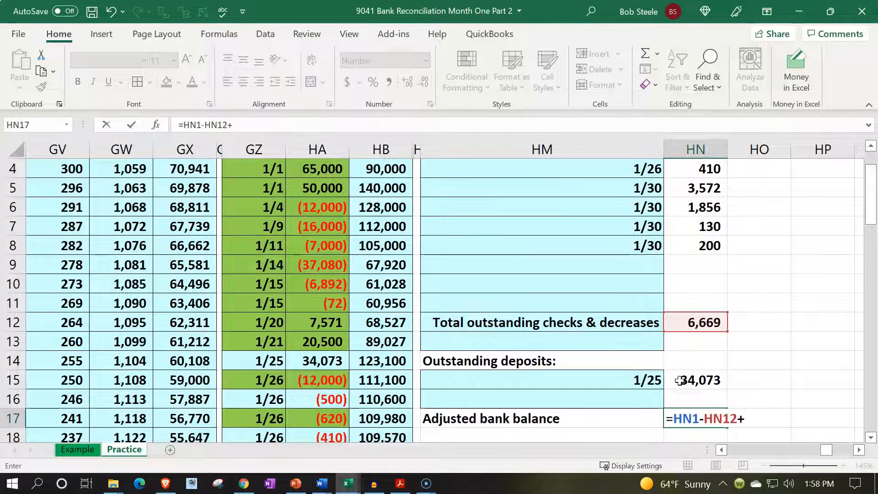
left_click(682, 380)
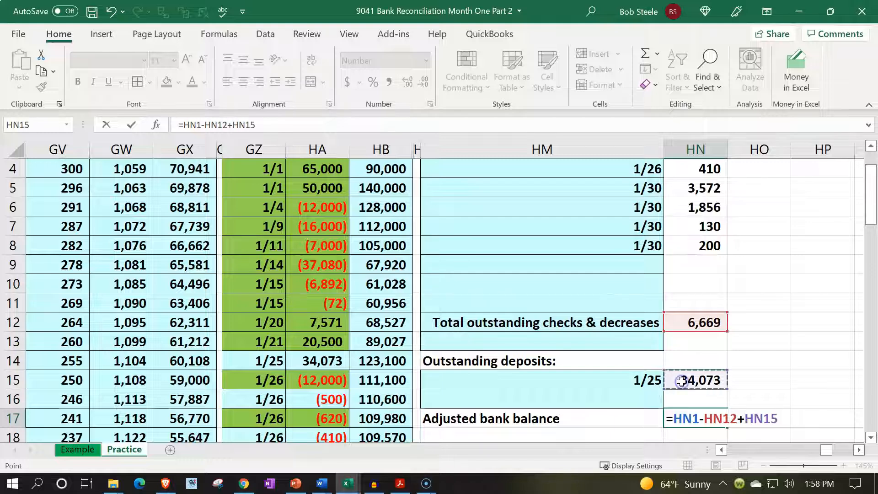
key("Return")
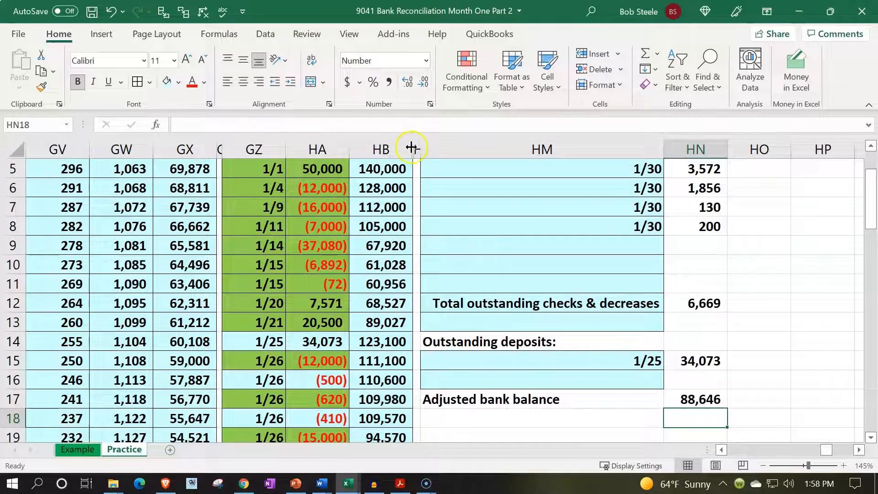
Unhide the columns between HB and HM
left_click_drag(403, 144, 439, 144)
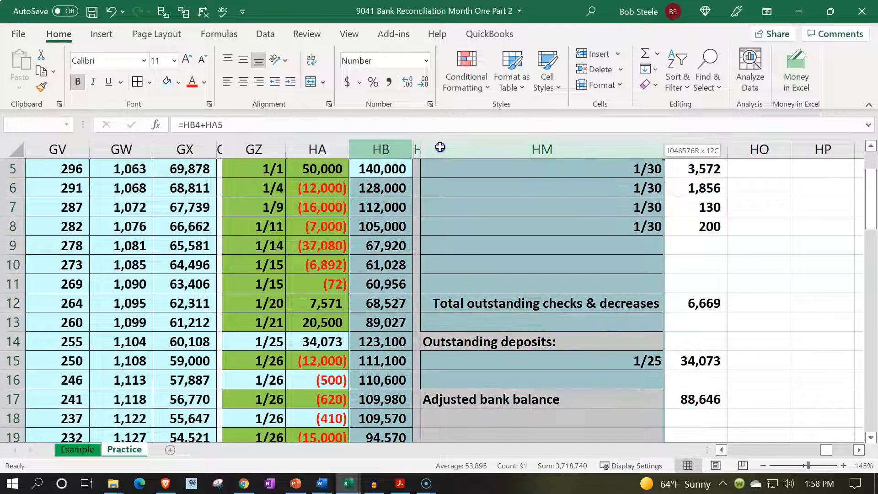
right_click(456, 196)
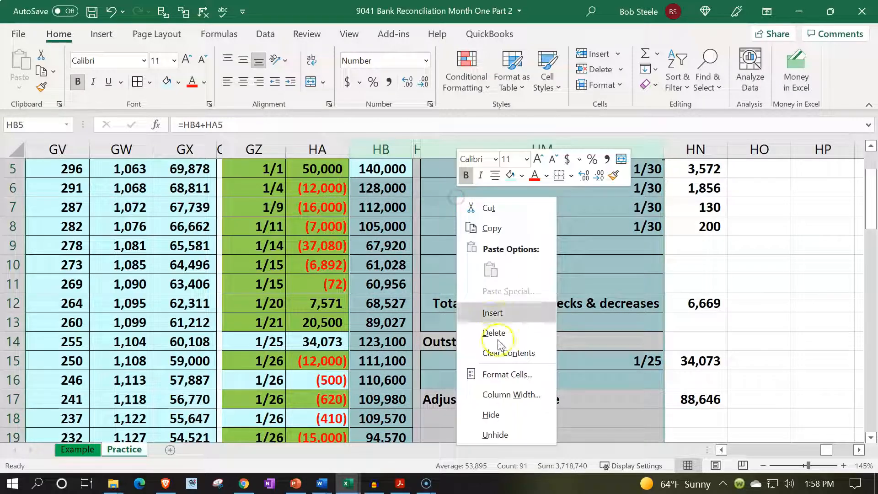
left_click(502, 432)
left_click(603, 281)
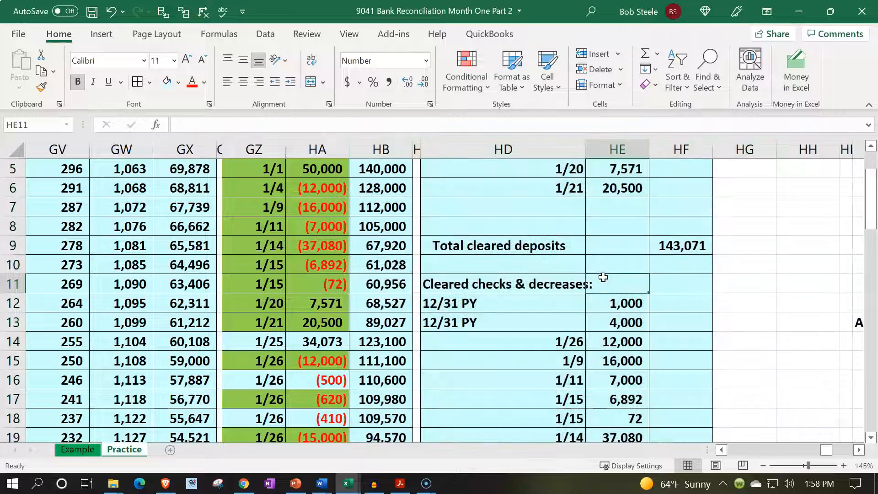
Compare the adjusted book balance in column HK with the adjusted bank balance in column HN
key("Right")
key("Right")
key("Right")
key("Right")
key("Right")
key("Right")
key("Right")
key("Right")
key("Right")
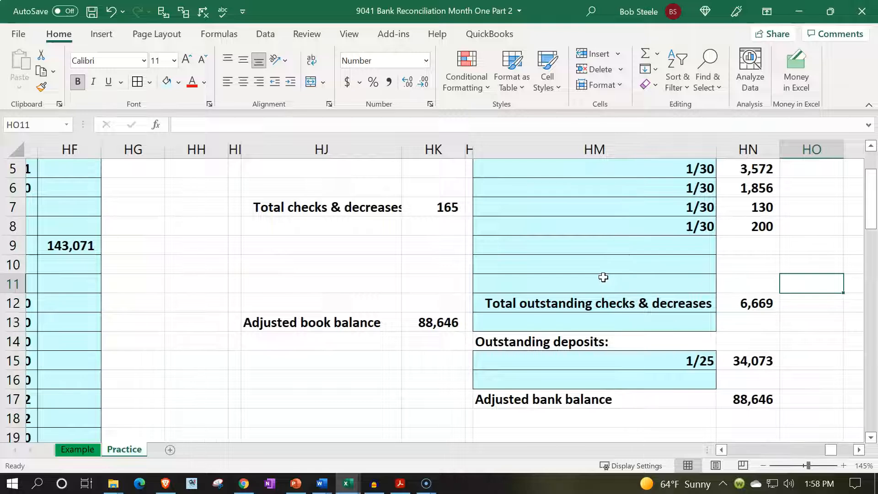
Move the adjusted book balance label and amount from row 13 to row 17, level with the adjusted bank balance
left_click_drag(349, 326, 350, 402)
left_click(356, 326)
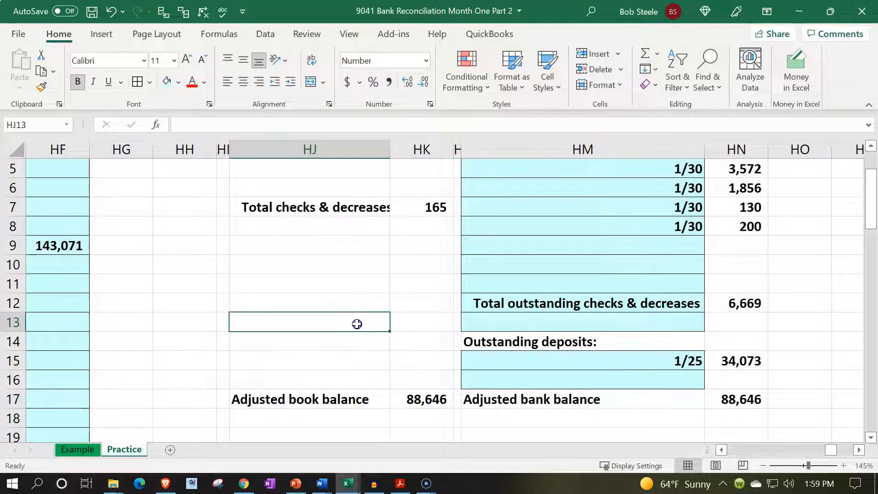
Label HM19 "Difference" and calculate the difference between the adjusted balances in HN19 with the formula =HN17-HK17
scroll(663, 398, "down", 1)
left_click(637, 381)
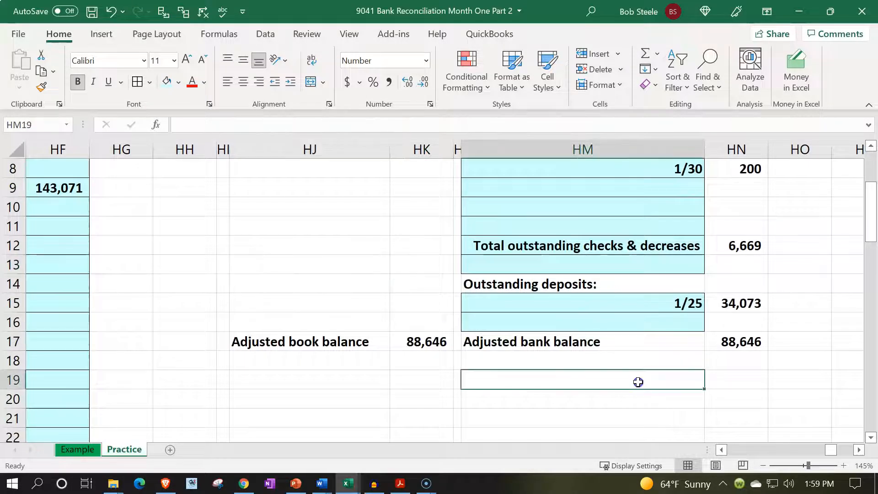
type("Difference")
key("Tab")
type("=")
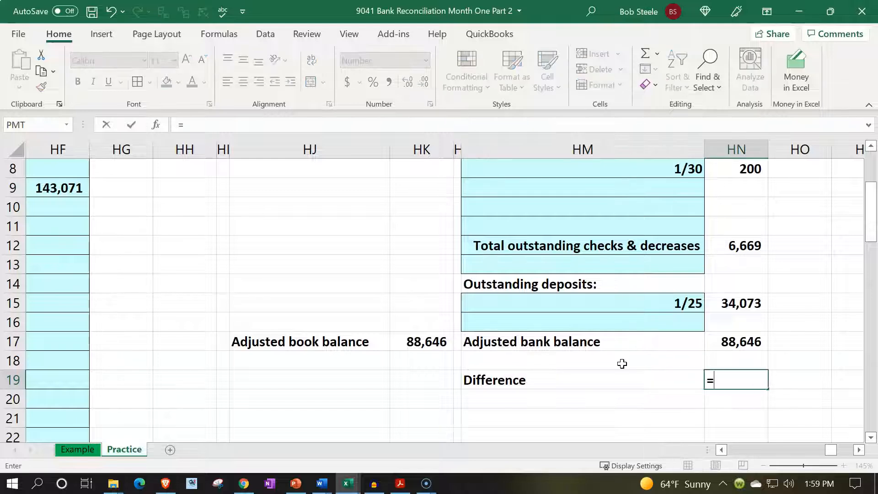
key("Up")
key("Up")
type("-")
key("Left")
key("Left")
key("Left")
key("Up")
key("Up")
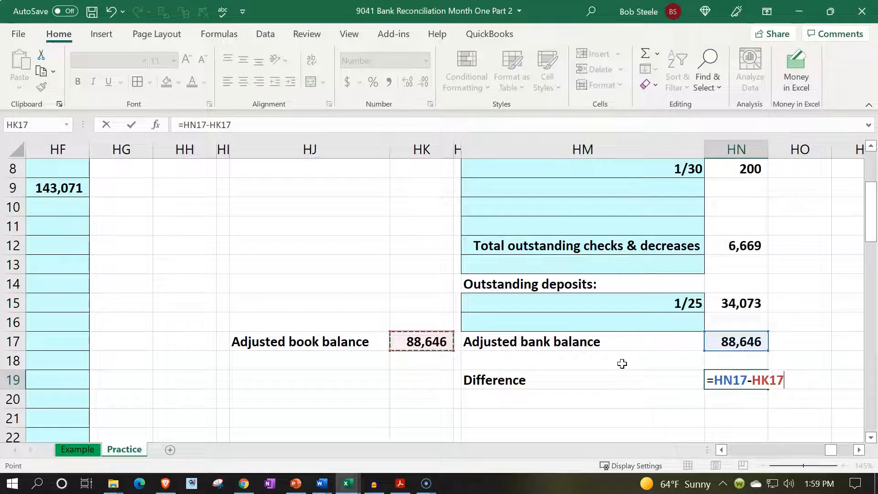
key("Return")
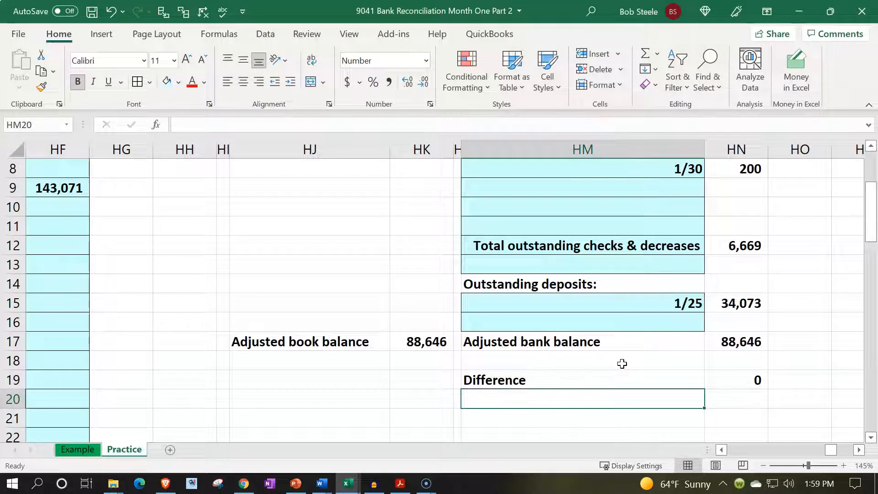
Examine the outstanding checks in HM3:HN8 against the checking register in columns GZ to HB and the cleared items
scroll(622, 364, "up", 3)
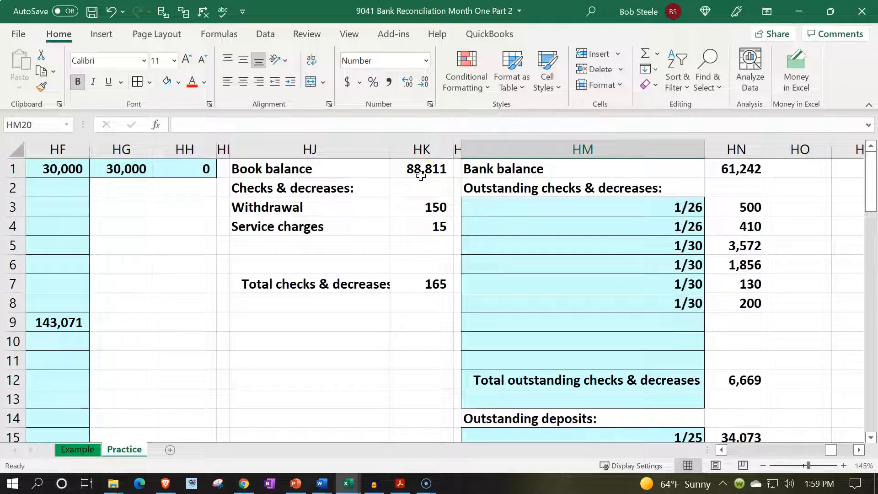
left_click(553, 211)
left_click_drag(553, 212, 721, 297)
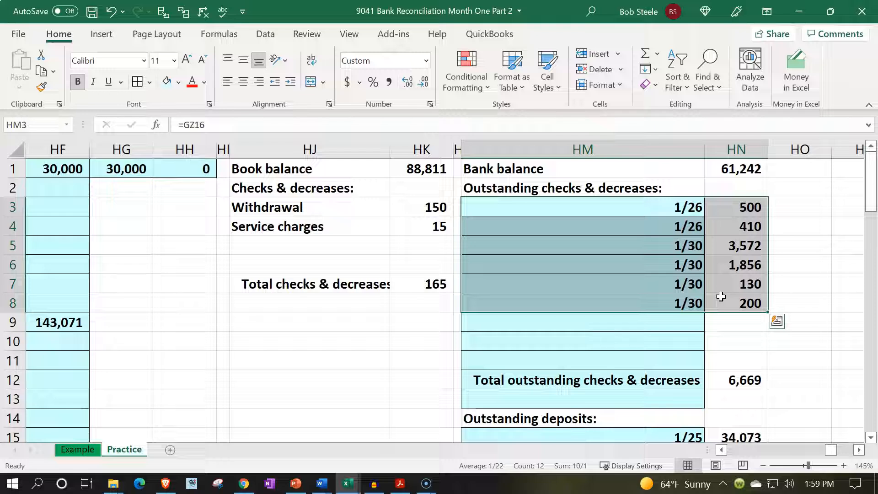
key("Left")
key("Left")
key("Left")
key("Left")
key("Left")
key("Left")
key("Left")
key("Left")
key("Left")
key("Left")
key("Left")
key("Left")
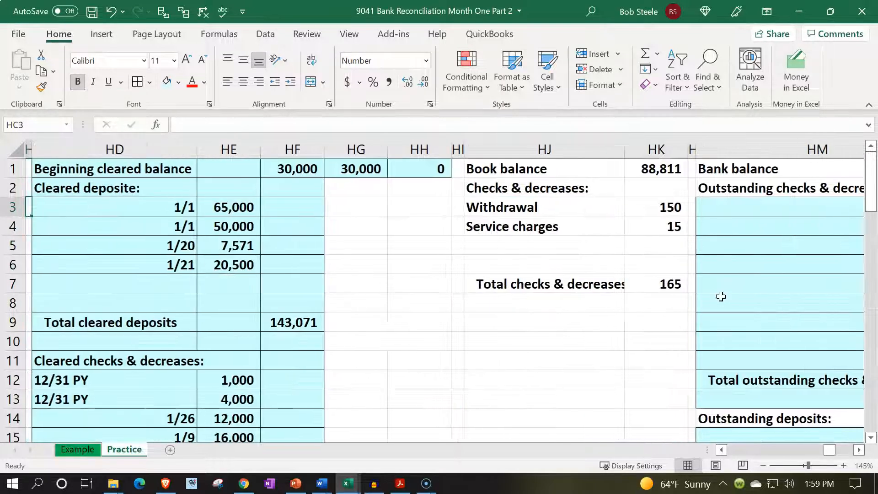
key("Left")
key("Left")
key("Left")
key("Left")
key("Left")
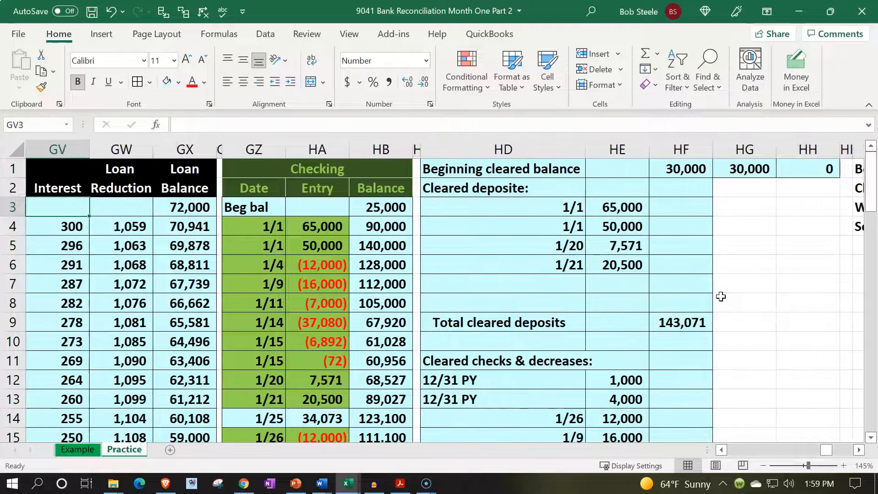
left_click_drag(265, 206, 363, 409)
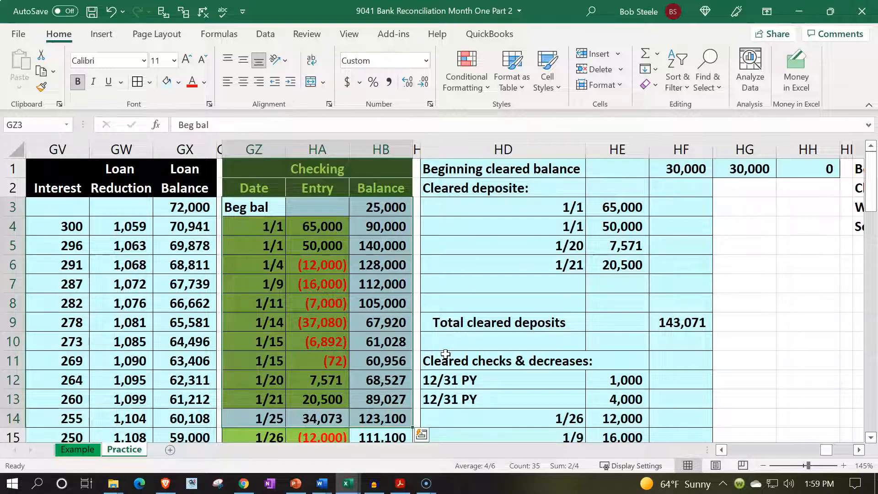
left_click(707, 222)
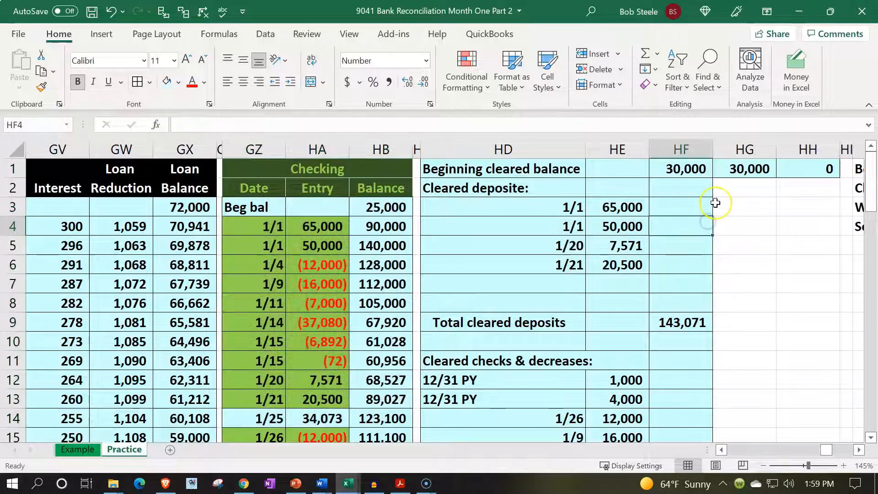
Indent the Withdrawal and Service charges labels in HJ3:HJ4 under the Checks & decreases heading
key("Right")
key("Right")
key("Right")
key("Right")
key("Right")
key("Right")
key("Right")
key("Right")
key("Right")
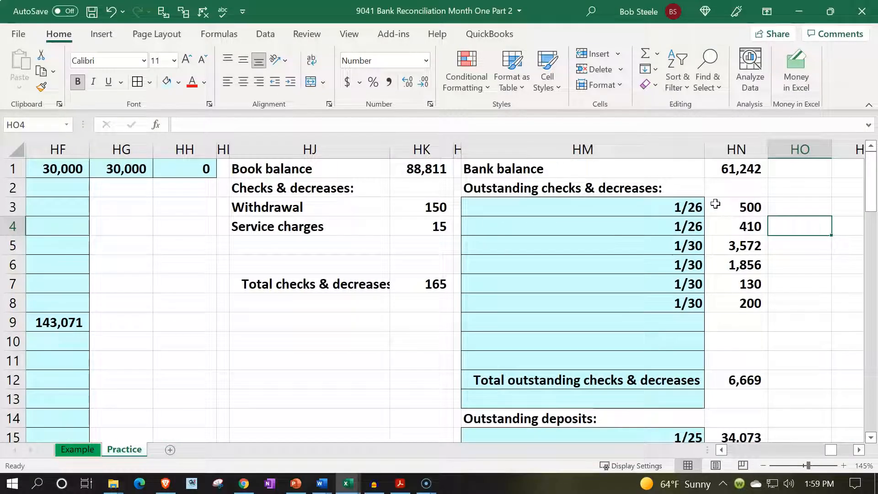
left_click_drag(325, 207, 399, 219)
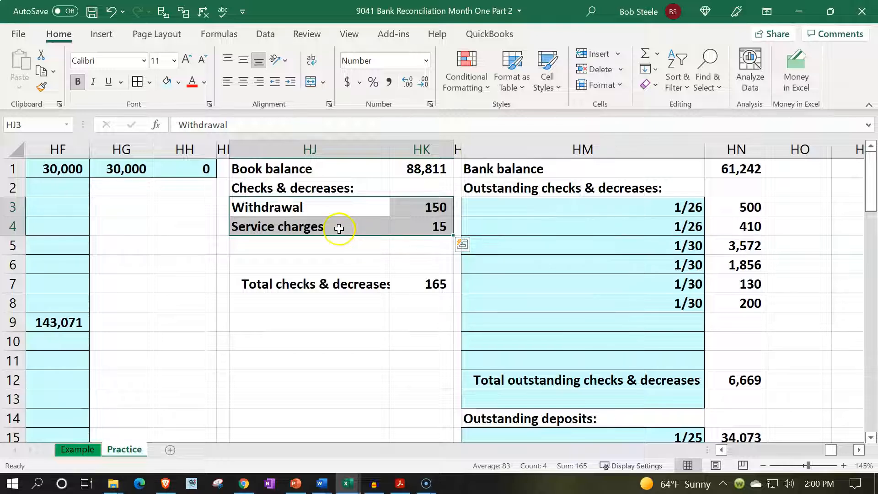
left_click_drag(328, 208, 327, 221)
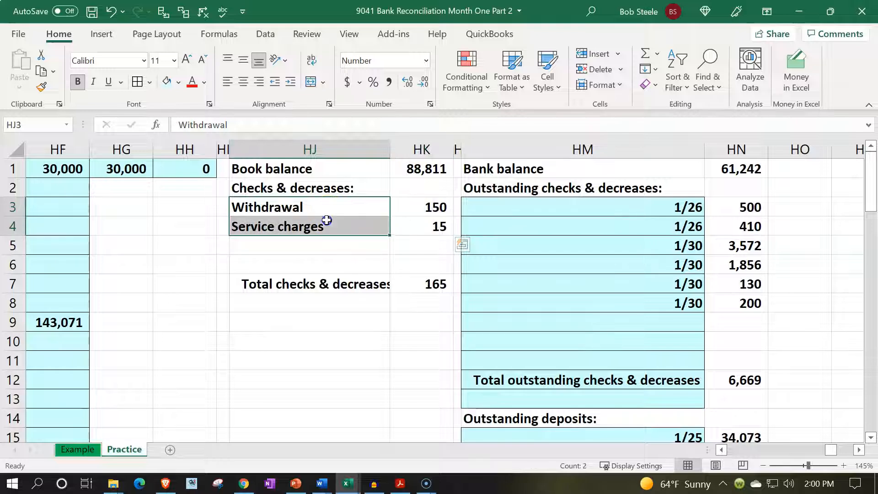
left_click(291, 83)
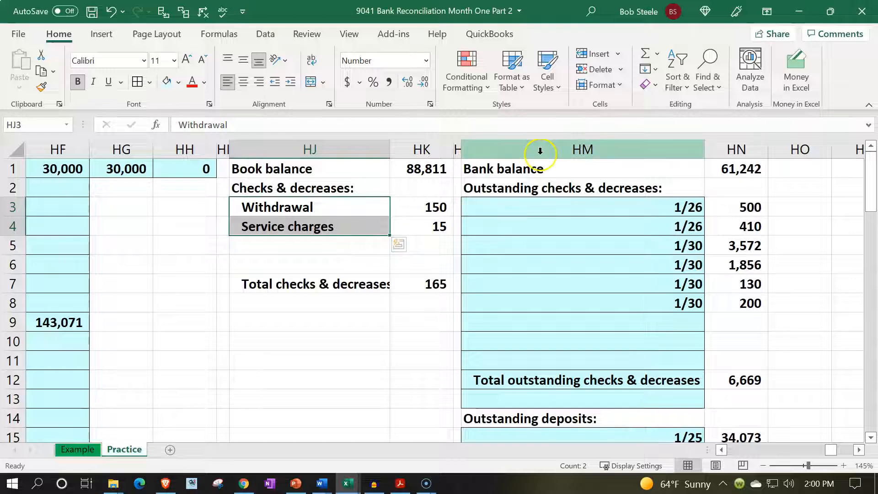
Apply cell borders and the light blue fill to the whole book and bank balance reconciliation, HJ1:HN19
left_click_drag(529, 169, 742, 325)
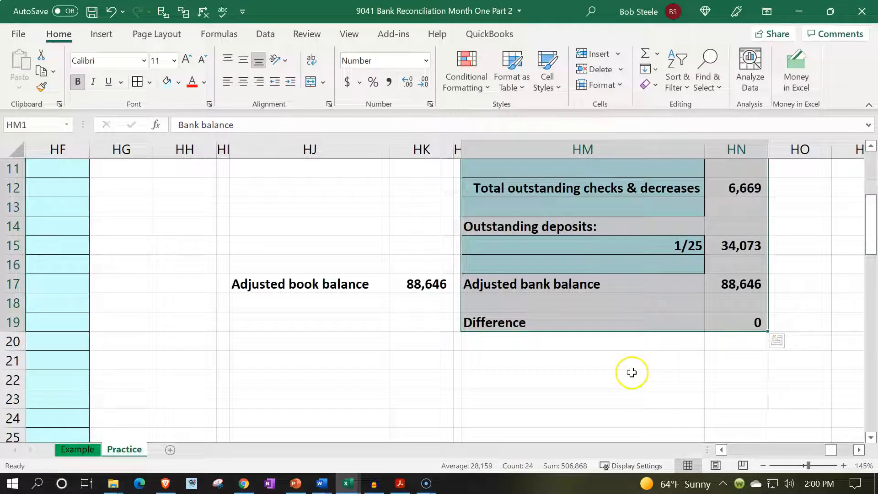
scroll(631, 371, "up", 4)
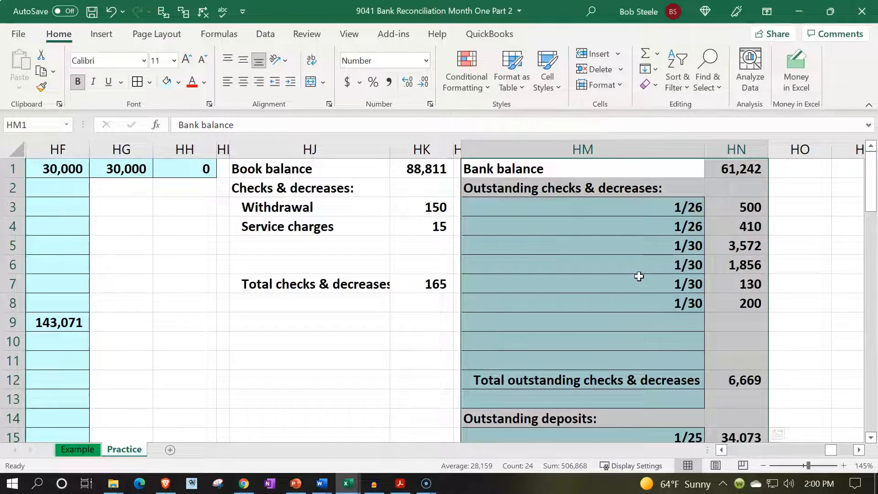
left_click_drag(297, 169, 424, 284)
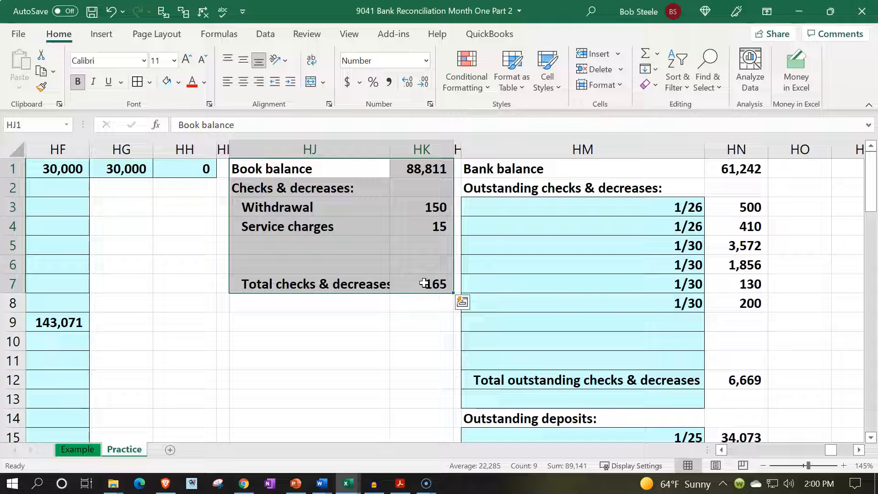
left_click(310, 348)
left_click_drag(303, 173, 728, 275)
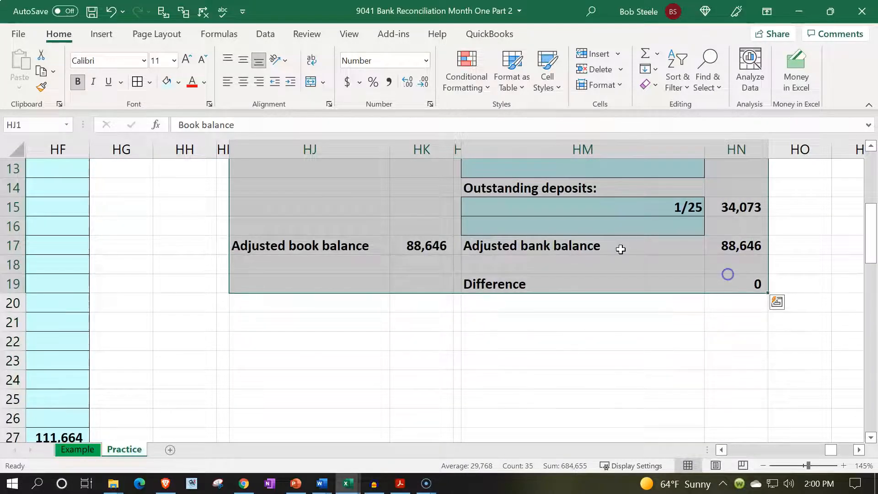
left_click(138, 84)
left_click(164, 83)
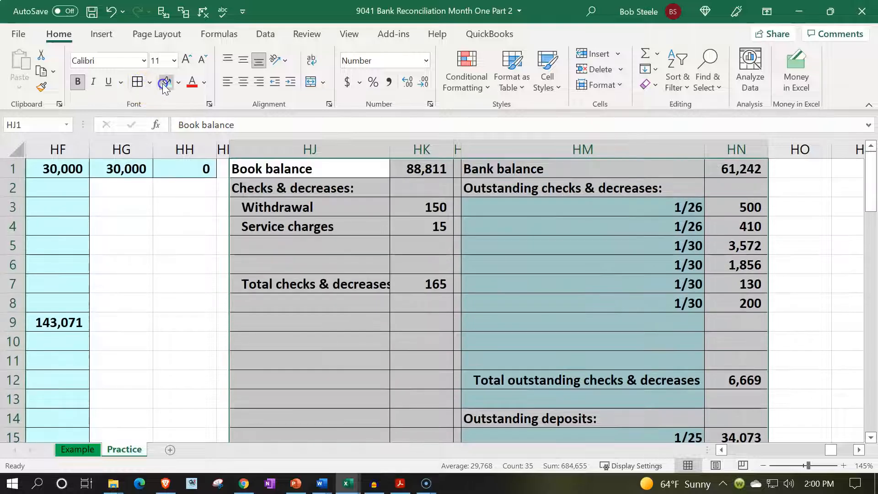
left_click(400, 279)
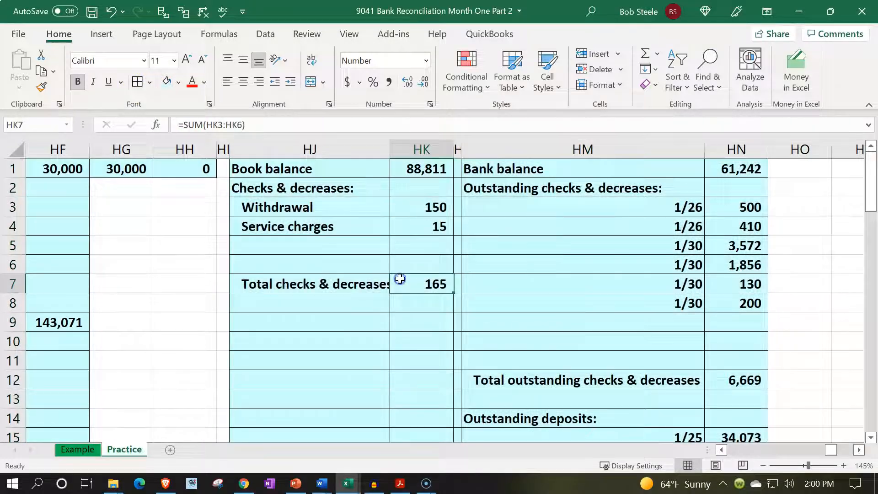
Double underline the adjusted book balance in HK17 and the adjusted bank balance in HN17
scroll(401, 279, "down", 2)
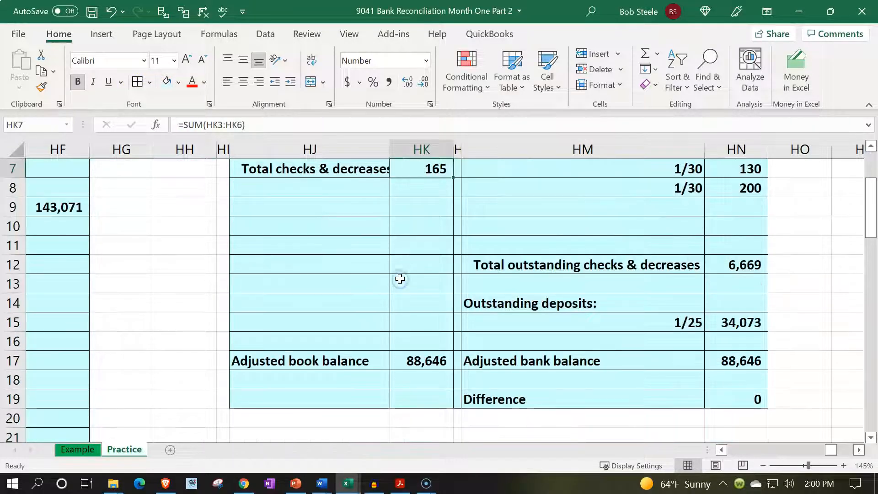
left_click(416, 348)
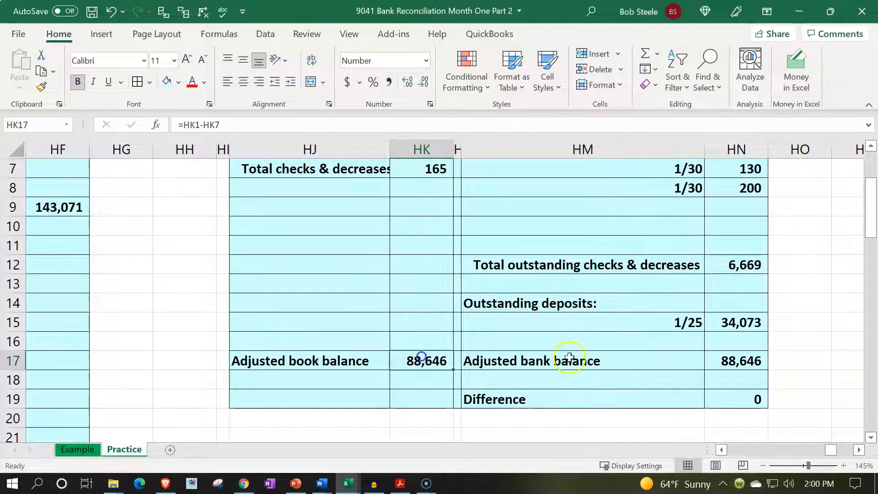
left_click(743, 362, "ctrl")
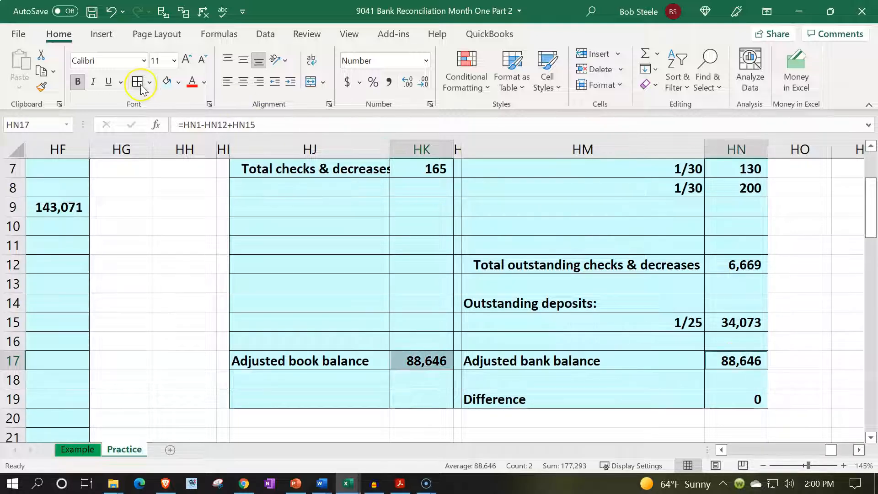
left_click(121, 83)
left_click(129, 118)
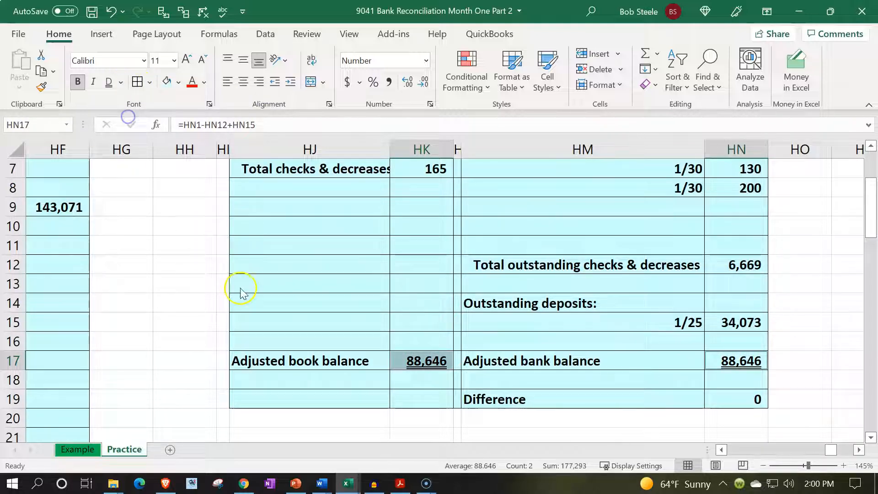
left_click(241, 291)
Spell check the reconciliation columns from HD to HN, correcting "deposite" to "deposit" in HD2
scroll(240, 288, "up", 1)
left_click_drag(737, 150, 488, 163)
left_click(220, 11)
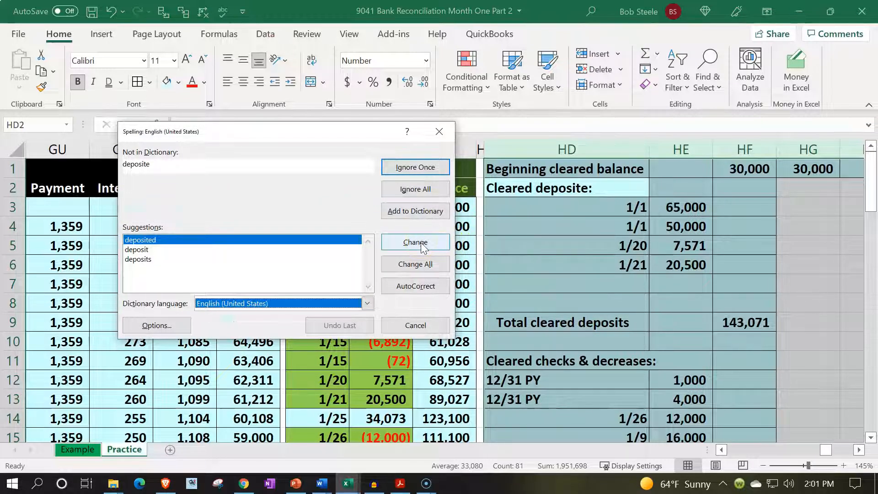
left_click(176, 168)
key("BackSpace")
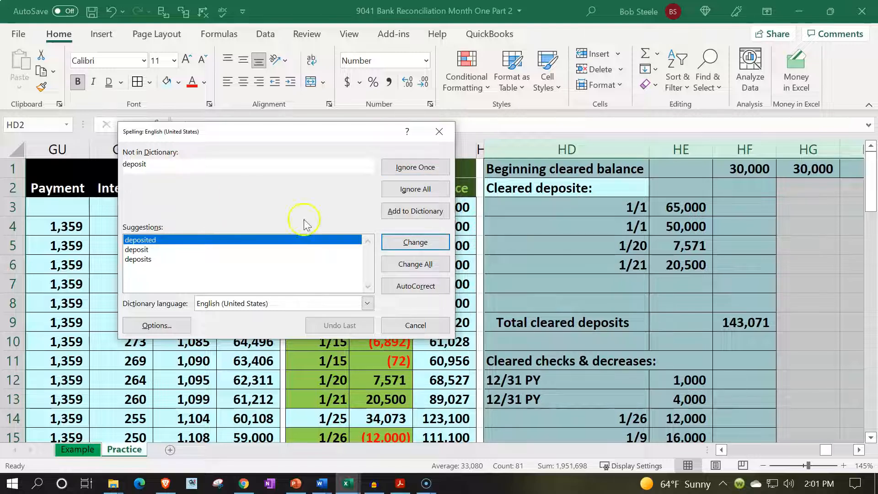
left_click(414, 242)
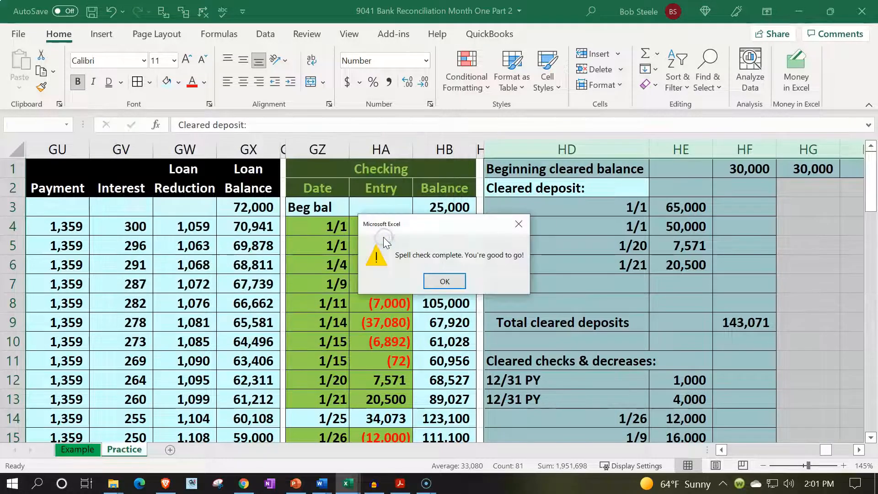
key("Return")
left_click(628, 230)
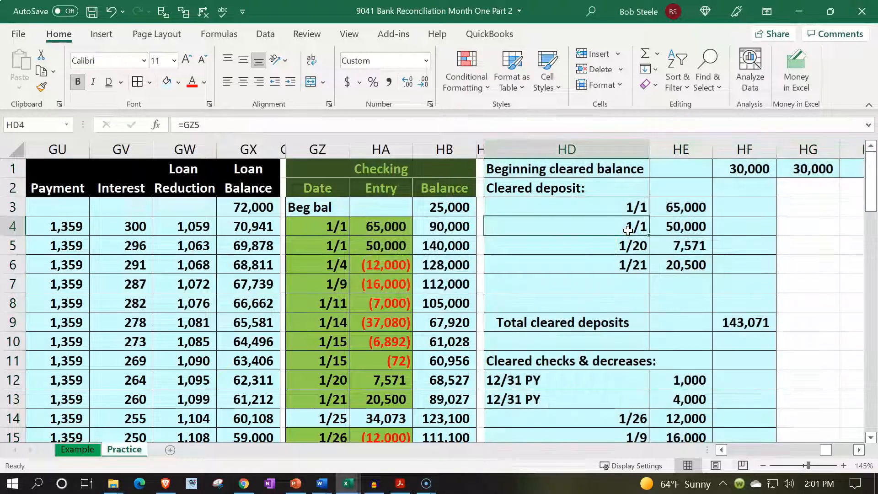
Review the finished reconciliation, examining the book balance with its withdrawal and service charges beside the bank balance and outstanding items
key("Right")
key("Right")
key("Right")
key("Right")
key("Right")
key("Right")
key("Right")
key("Right")
key("Right")
key("Right")
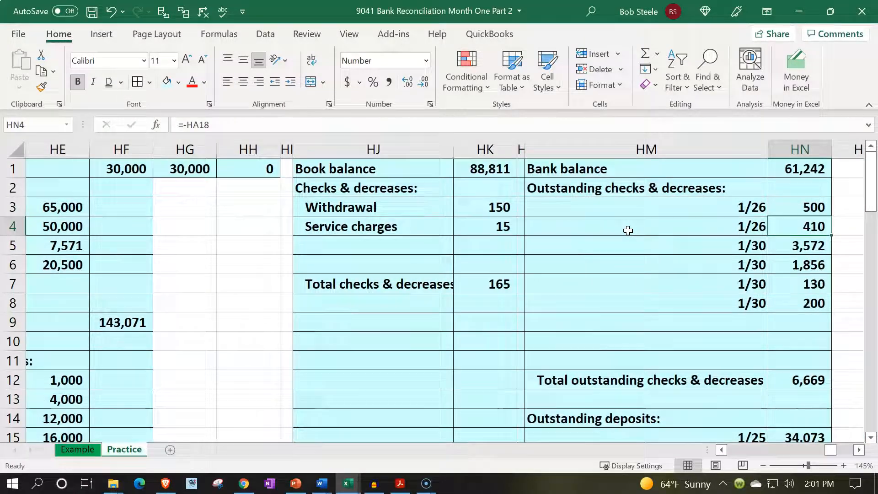
scroll(628, 230, "down", 2)
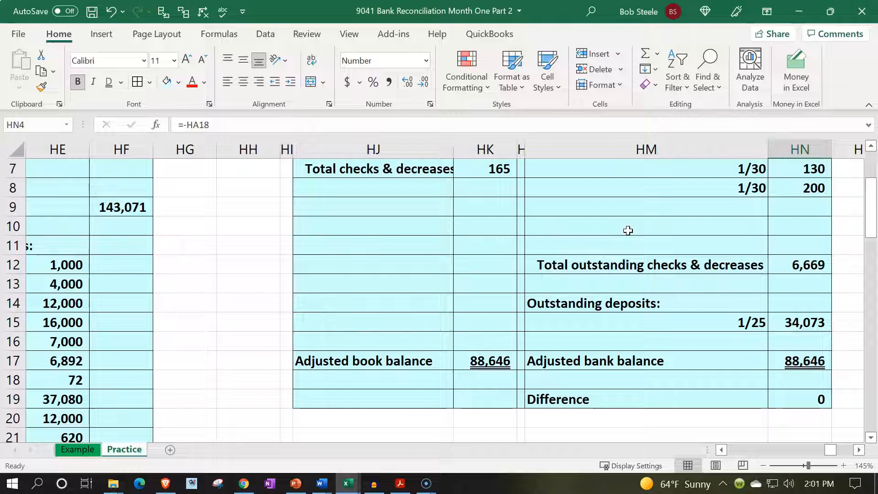
scroll(628, 230, "up", 2)
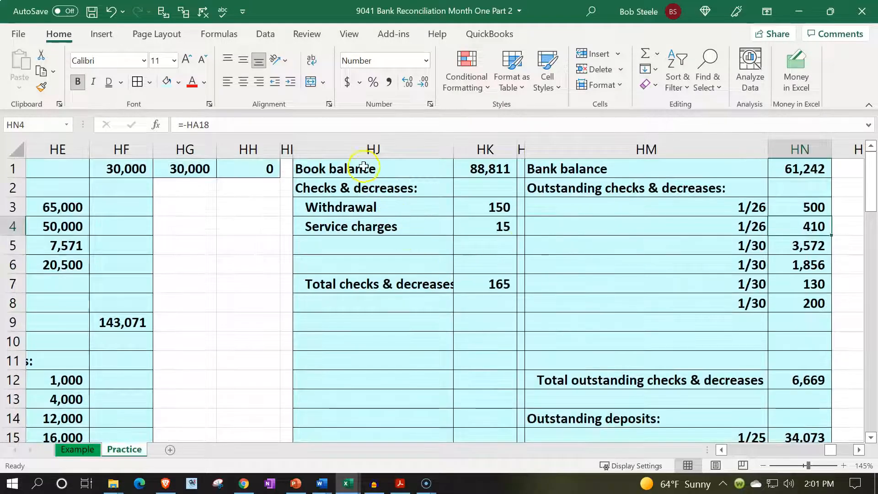
left_click(378, 171)
left_click_drag(378, 171, 472, 300)
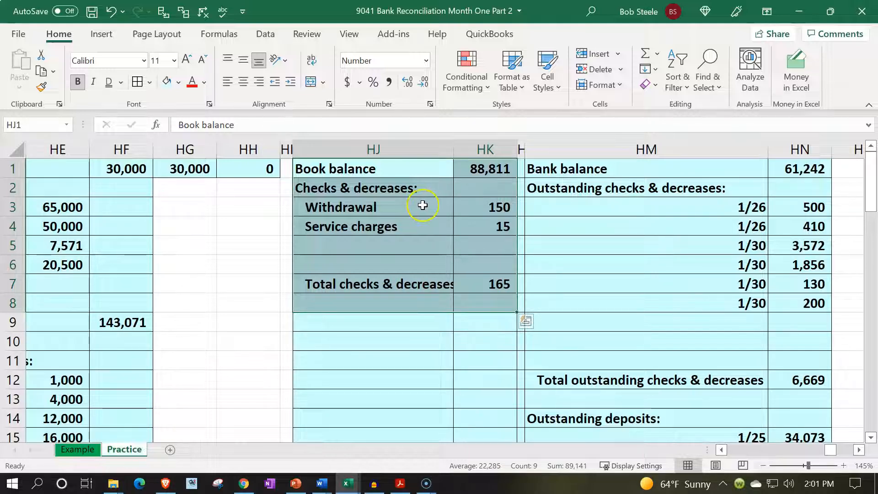
left_click_drag(474, 207, 474, 224)
left_click_drag(565, 172, 634, 223)
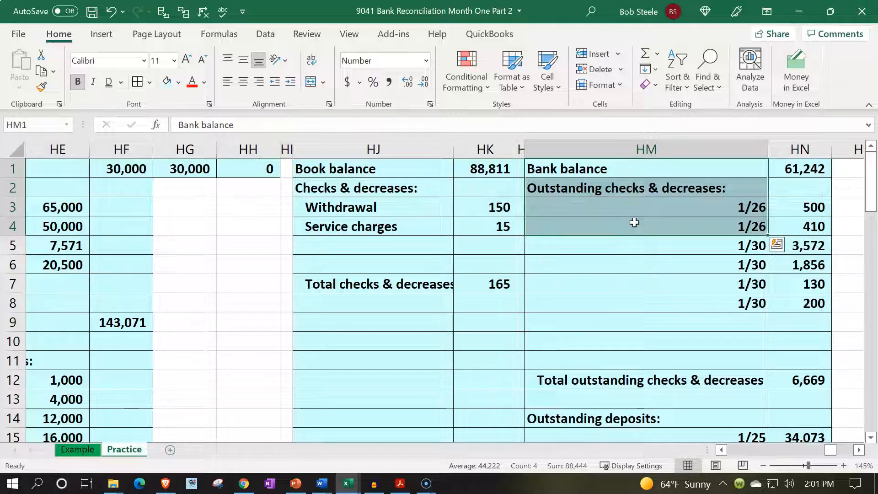
left_click(486, 169)
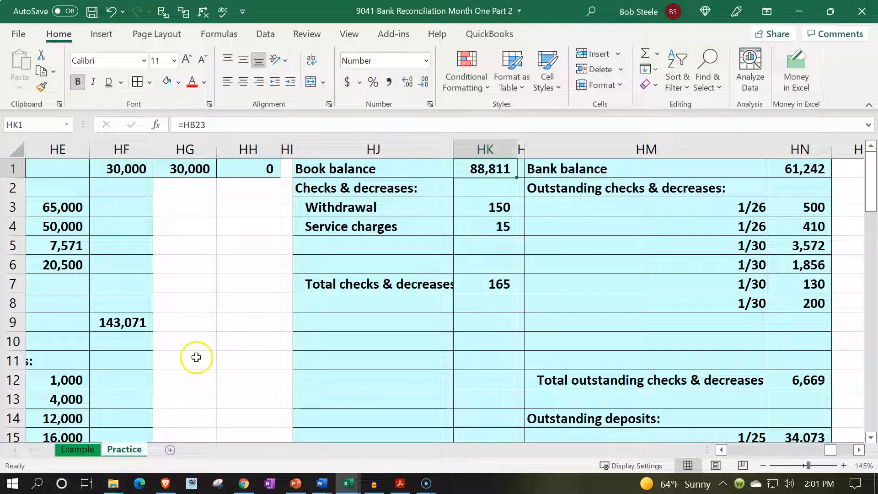
left_click_drag(488, 210, 486, 221)
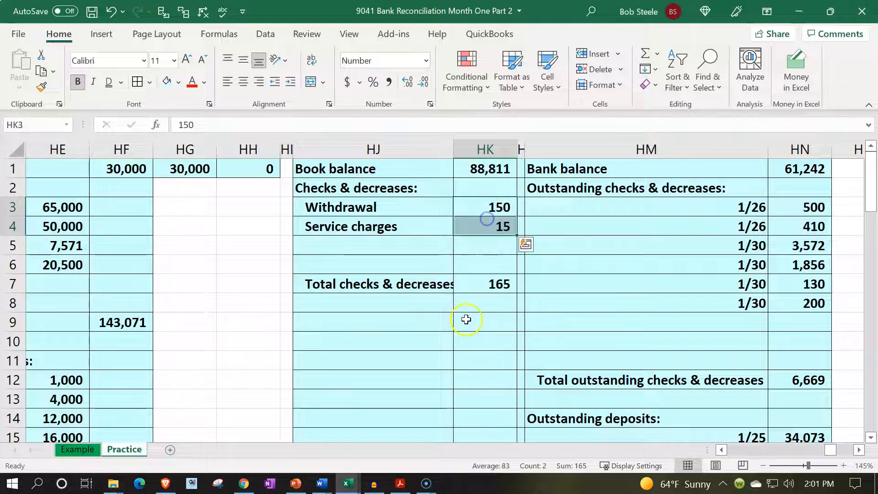